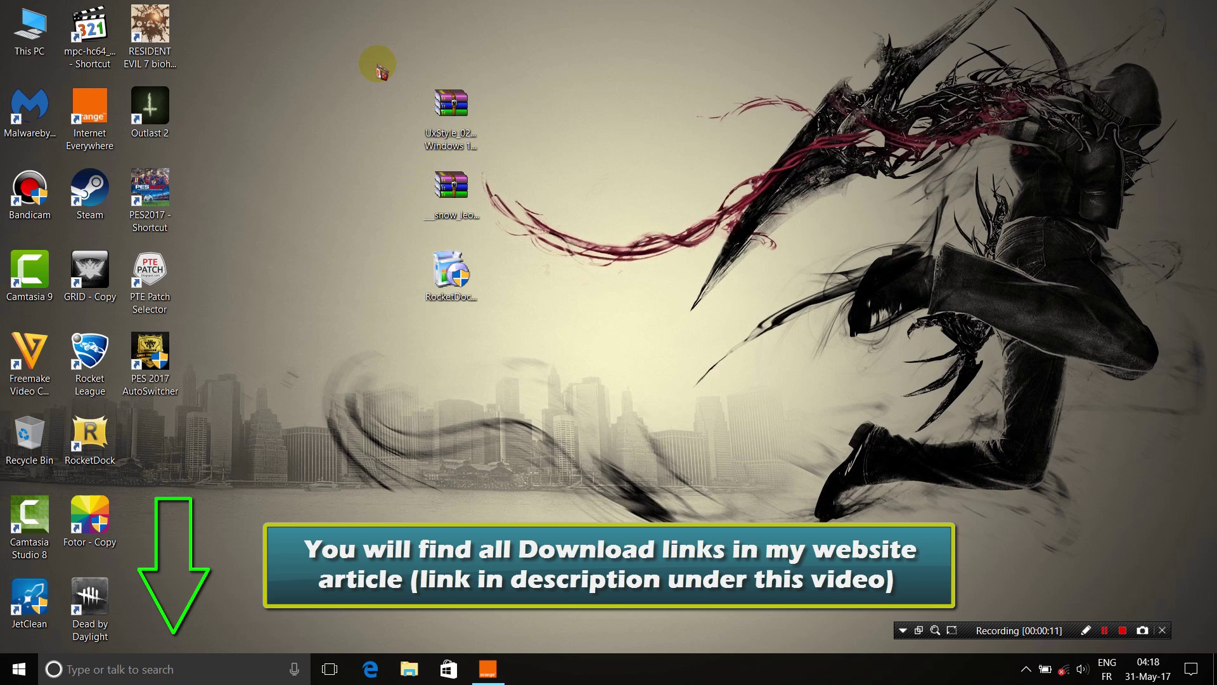
{"action": "left_click_drag", "start_coordinate": [378, 68], "coordinate": [495, 303]}
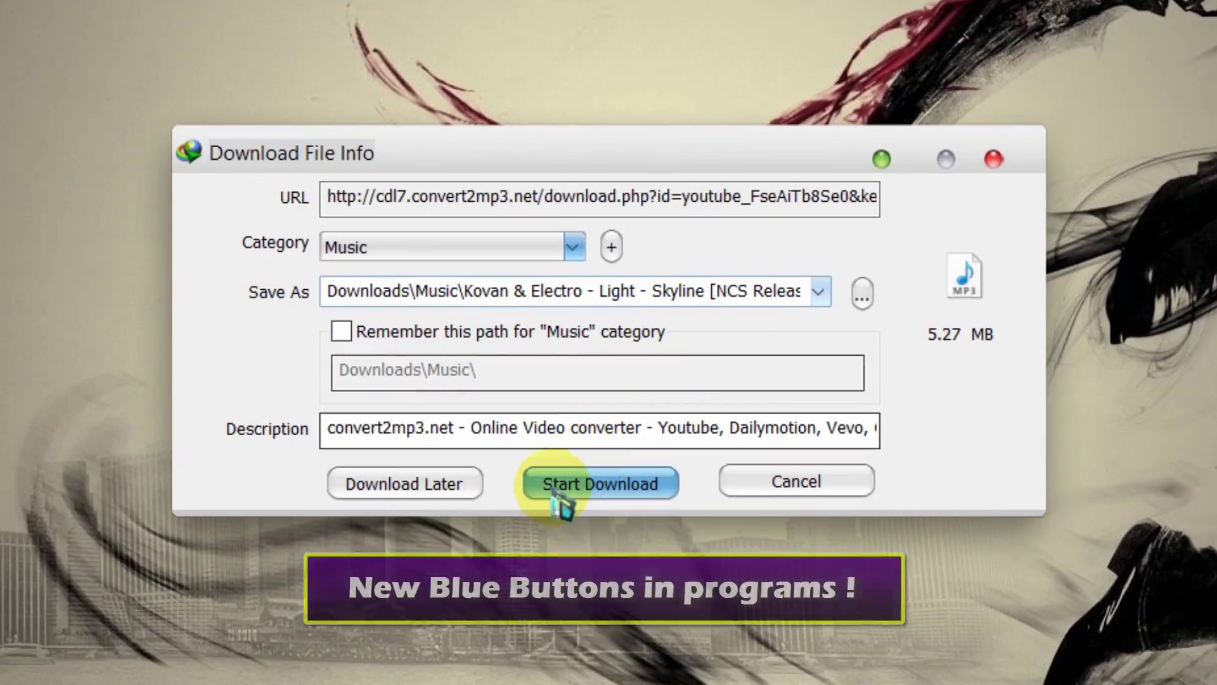
Download the MP3 file into the Music category and close the download completion dialog
{"action": "left_click", "coordinate": [555, 498]}
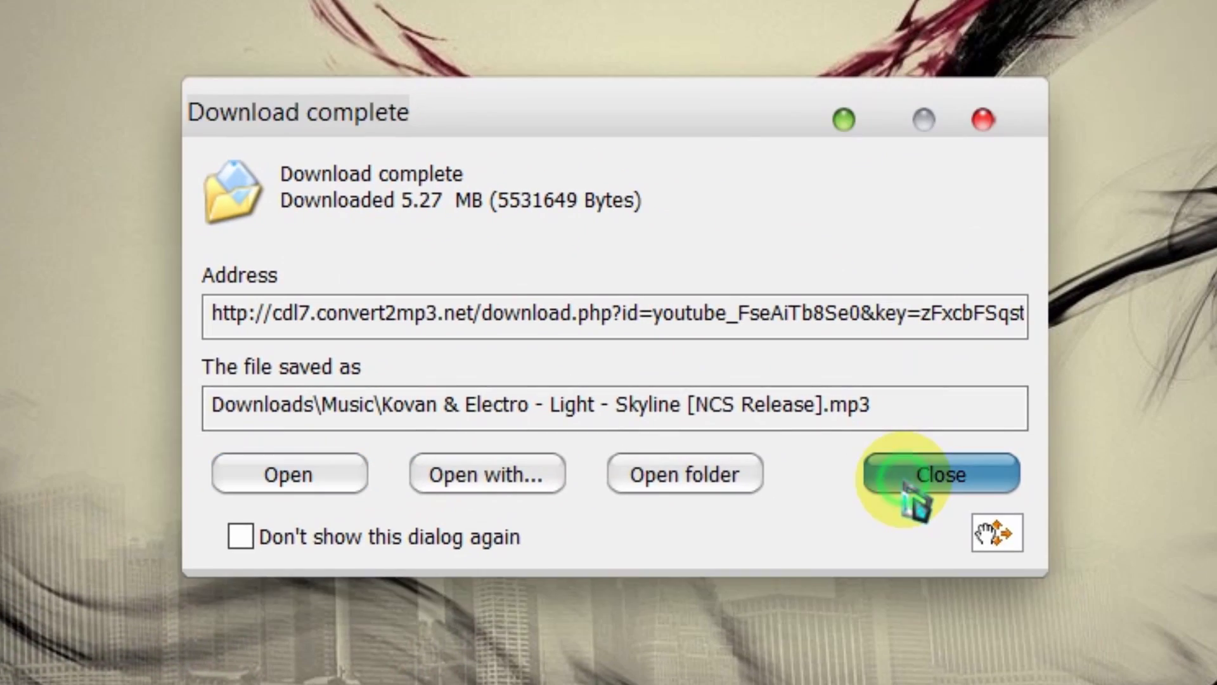
{"action": "left_click", "coordinate": [913, 488]}
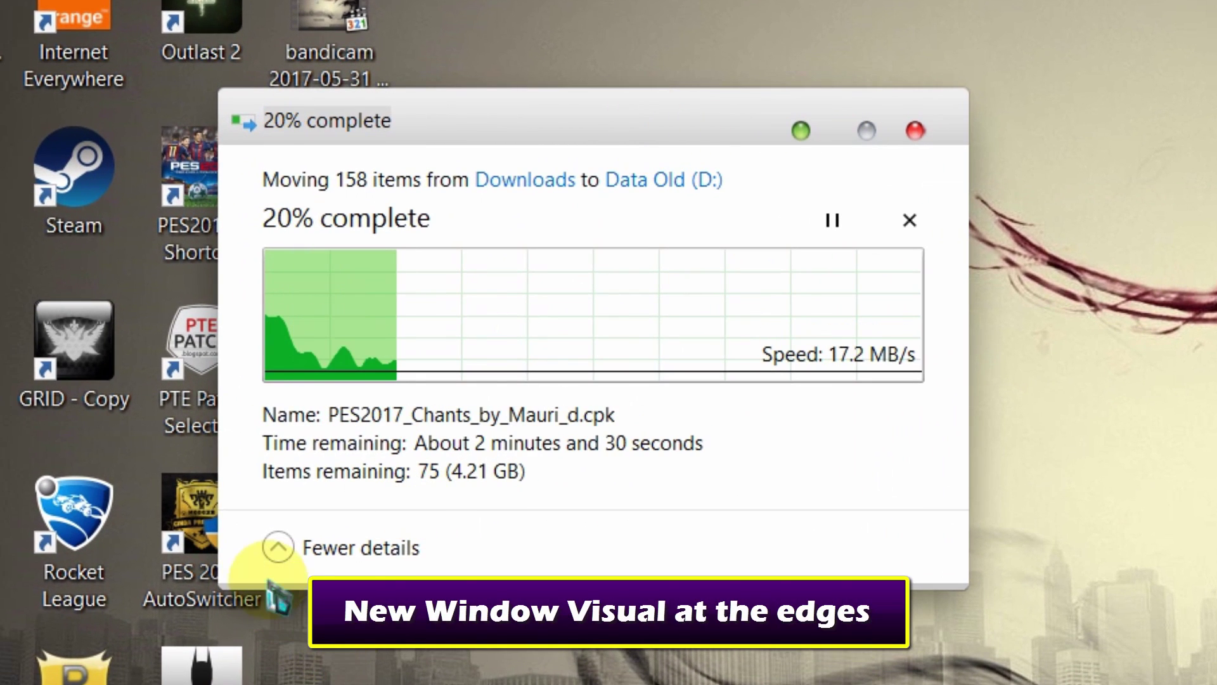
Toggle the details of the file transfer, and show and hide the hidden tray icons
{"action": "left_click", "coordinate": [276, 546]}
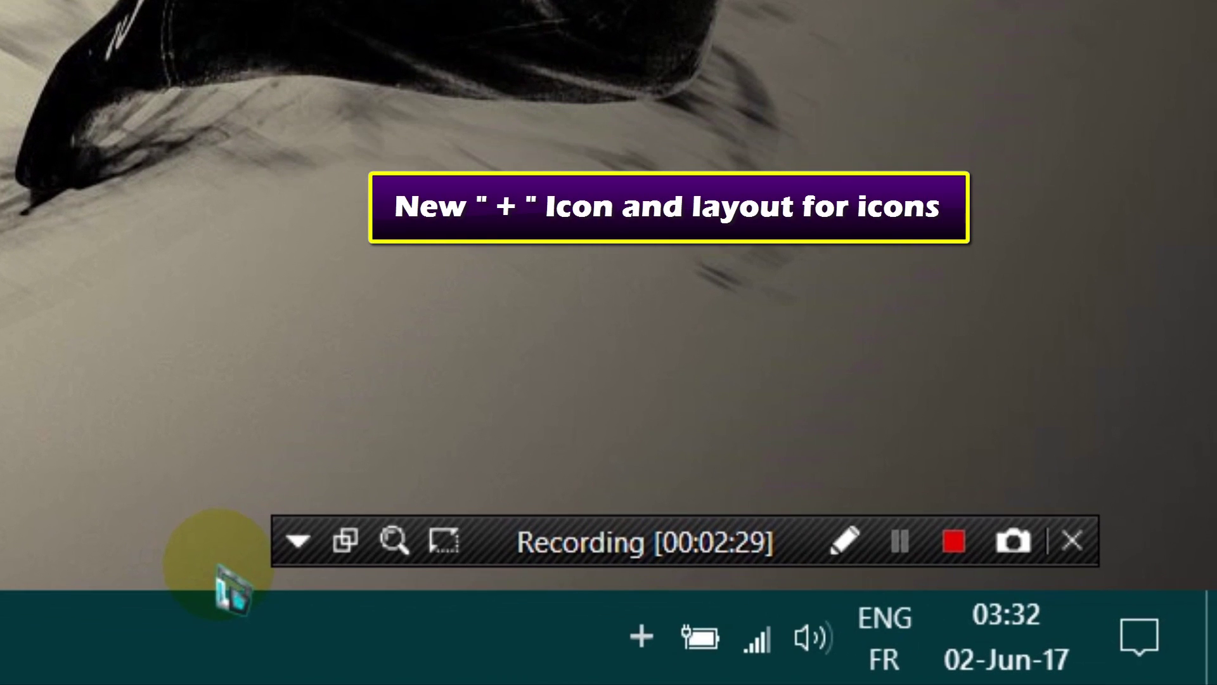
{"action": "left_click", "coordinate": [630, 640]}
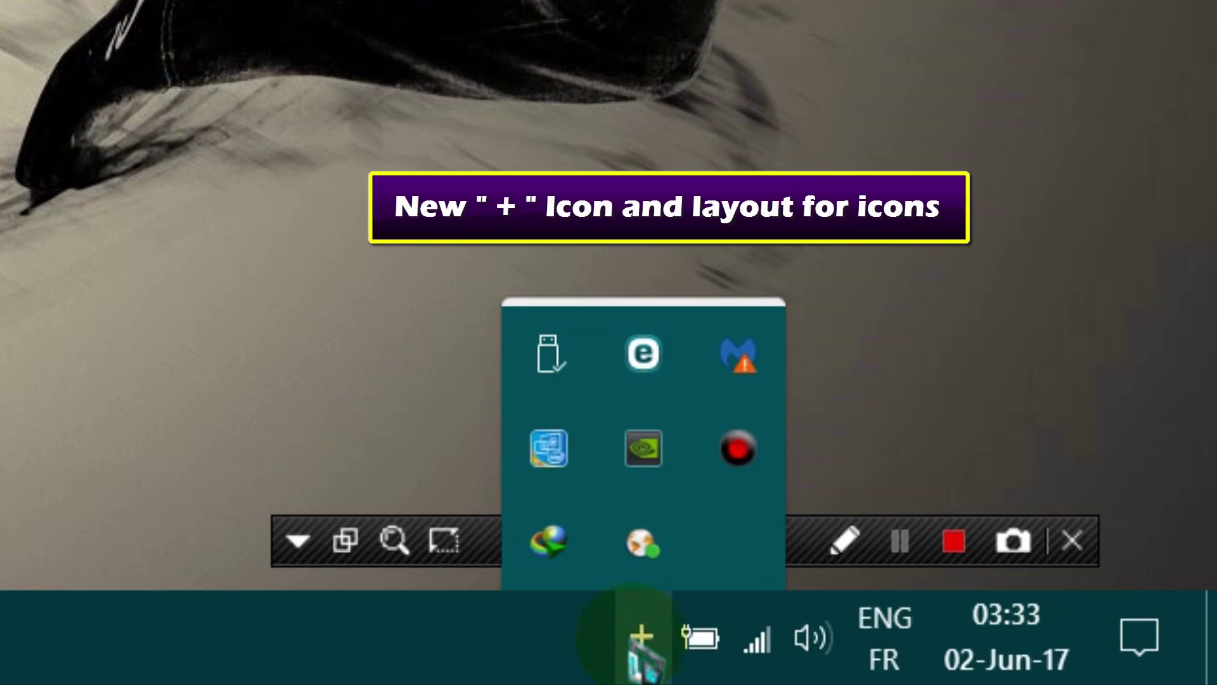
{"action": "left_click", "coordinate": [641, 657]}
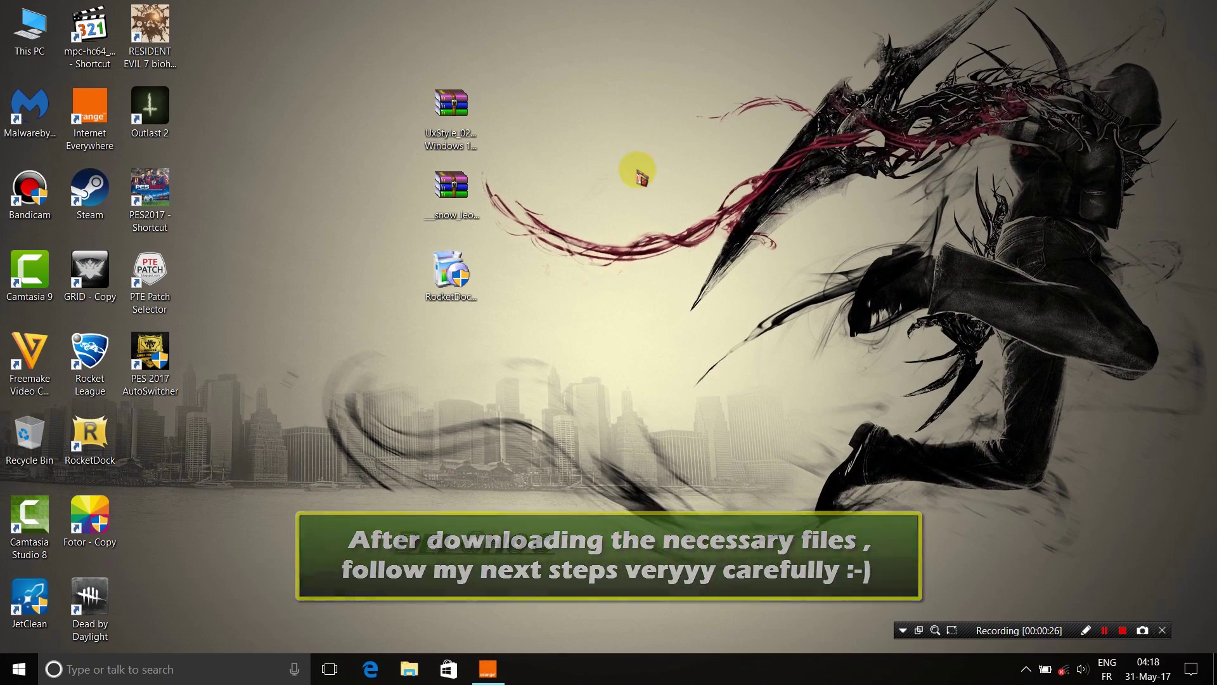
Extract the UxStyle archive into its own folder and place that folder beside the archives on the desktop
{"action": "left_click", "coordinate": [454, 139]}
{"action": "right_click", "coordinate": [461, 123]}
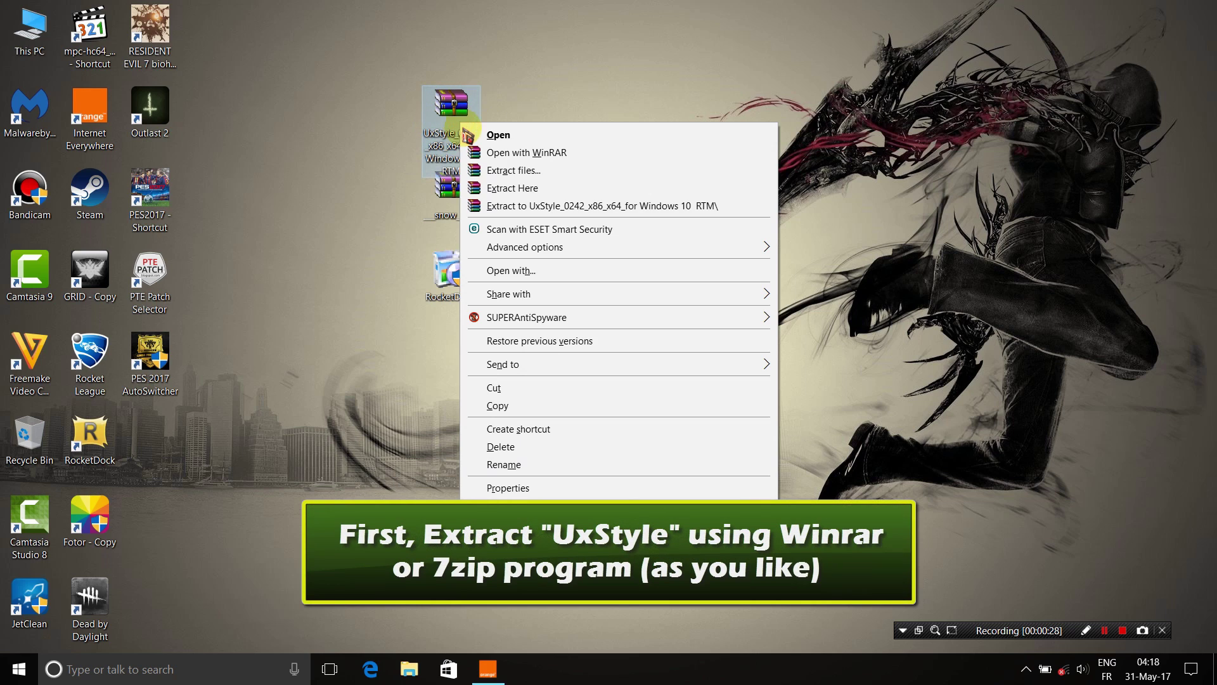
{"action": "left_click", "coordinate": [544, 207]}
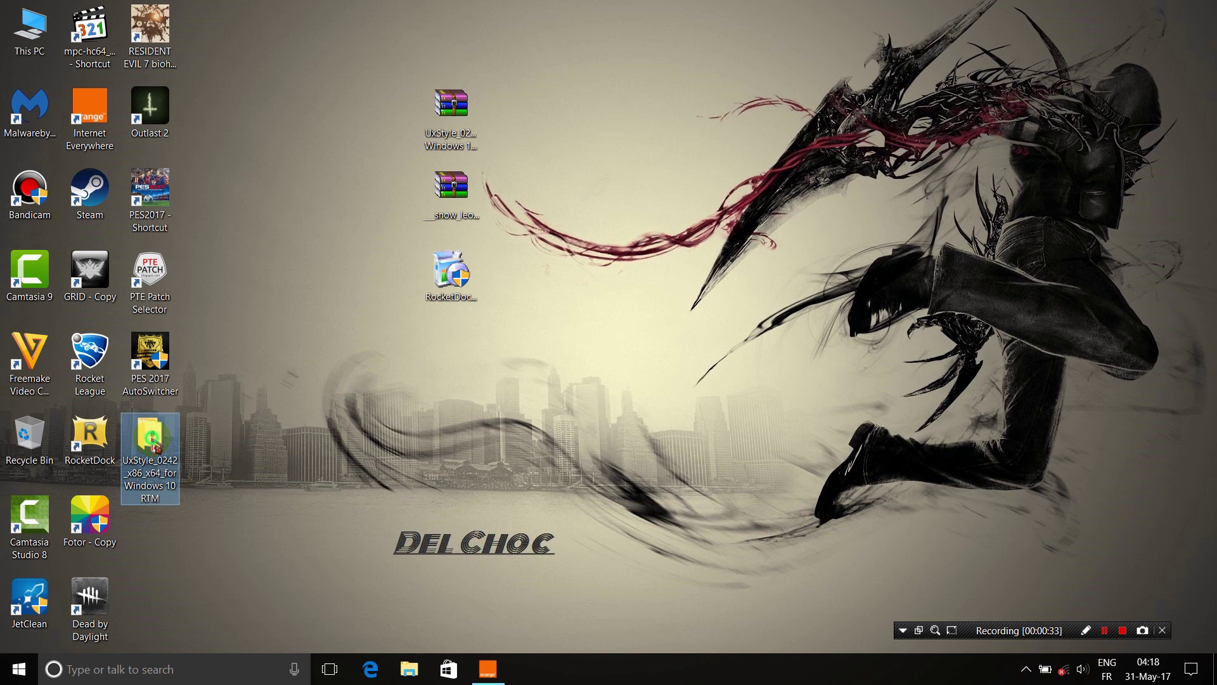
{"action": "left_click_drag", "start_coordinate": [347, 127], "coordinate": [346, 126]}
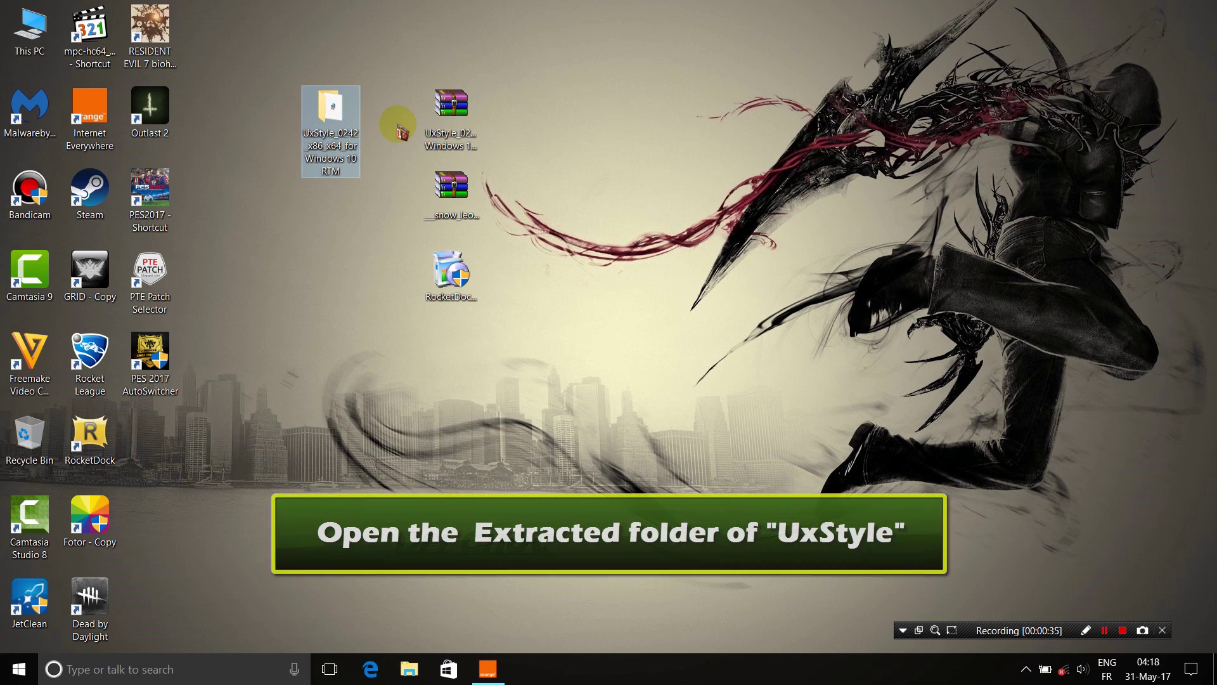
Install UxStyle 0.2.4.2 from the extracted UxStyle folder and close the finished setup
{"action": "double_click", "coordinate": [328, 132]}
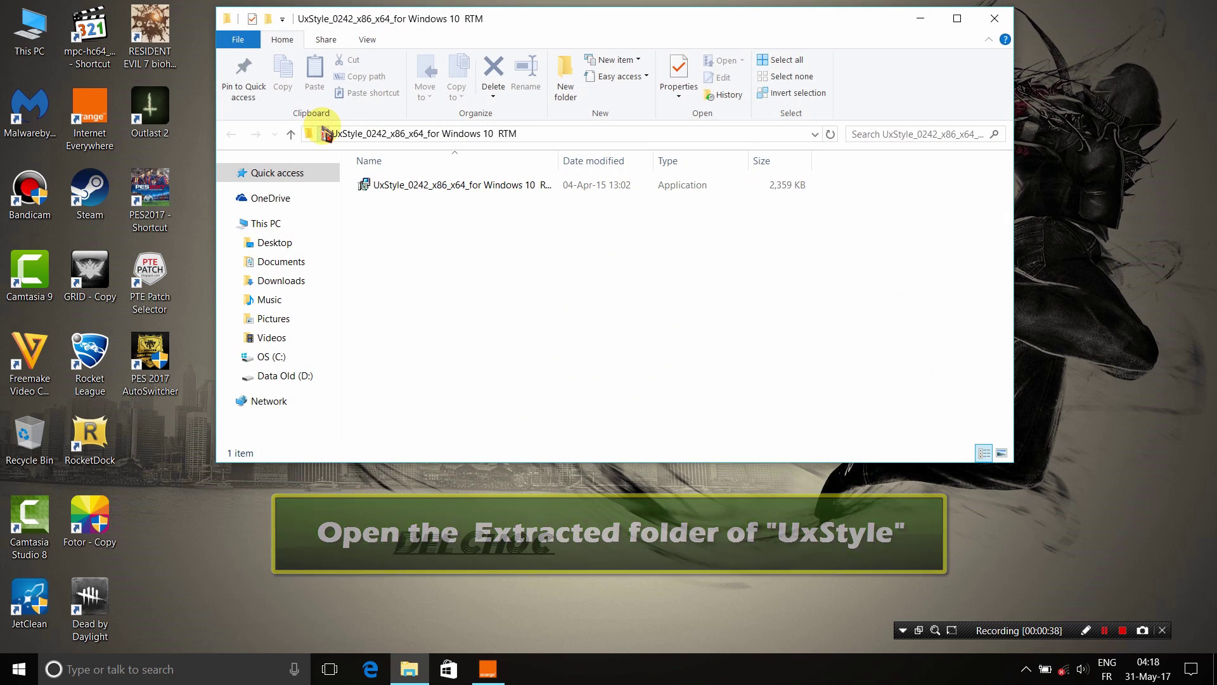
{"action": "left_click", "coordinate": [475, 185]}
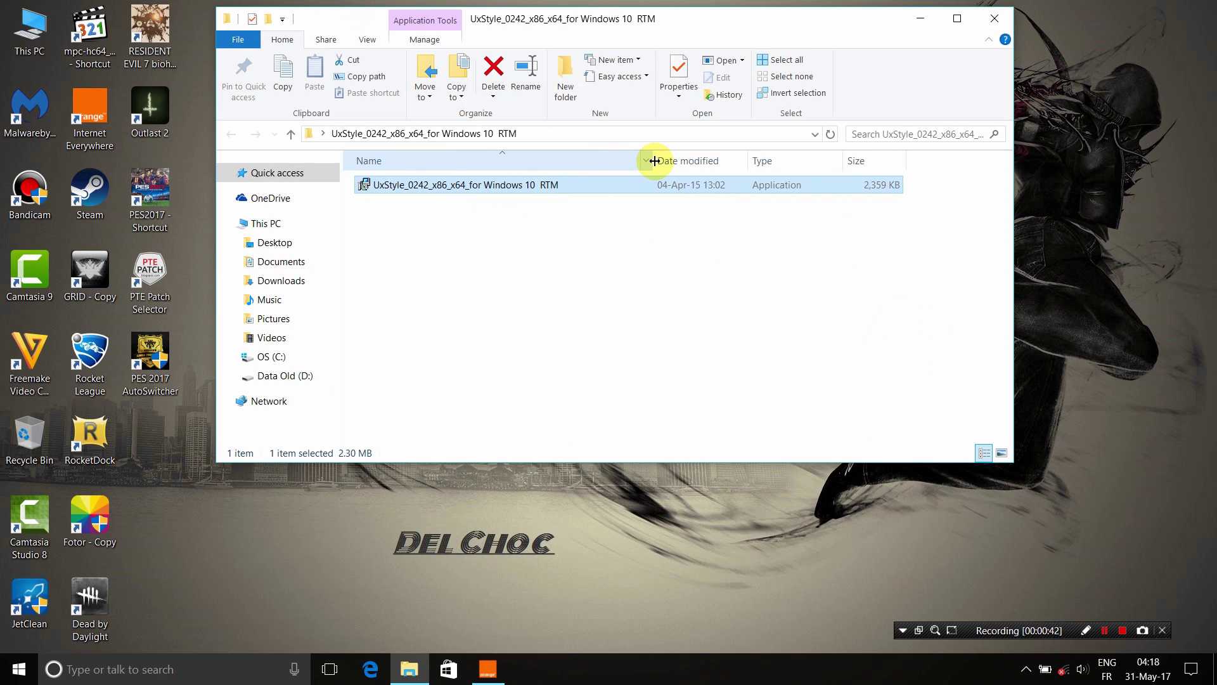
{"action": "right_click", "coordinate": [466, 190]}
{"action": "left_click", "coordinate": [543, 79]}
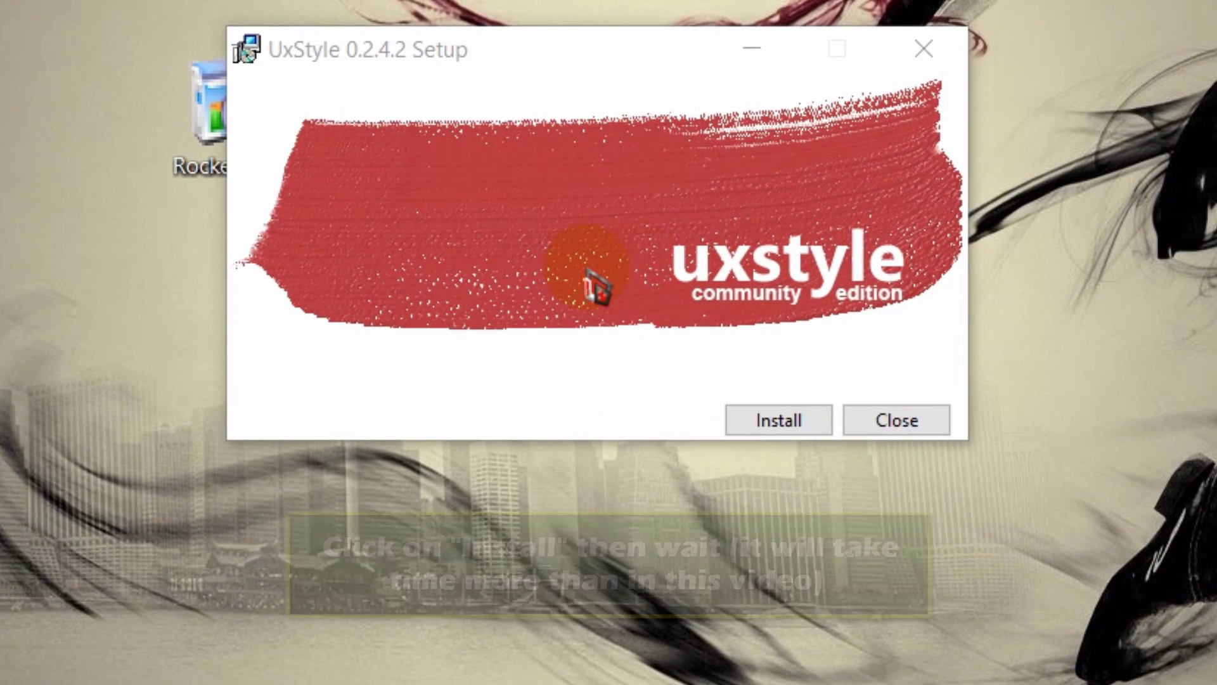
{"action": "left_click", "coordinate": [774, 422]}
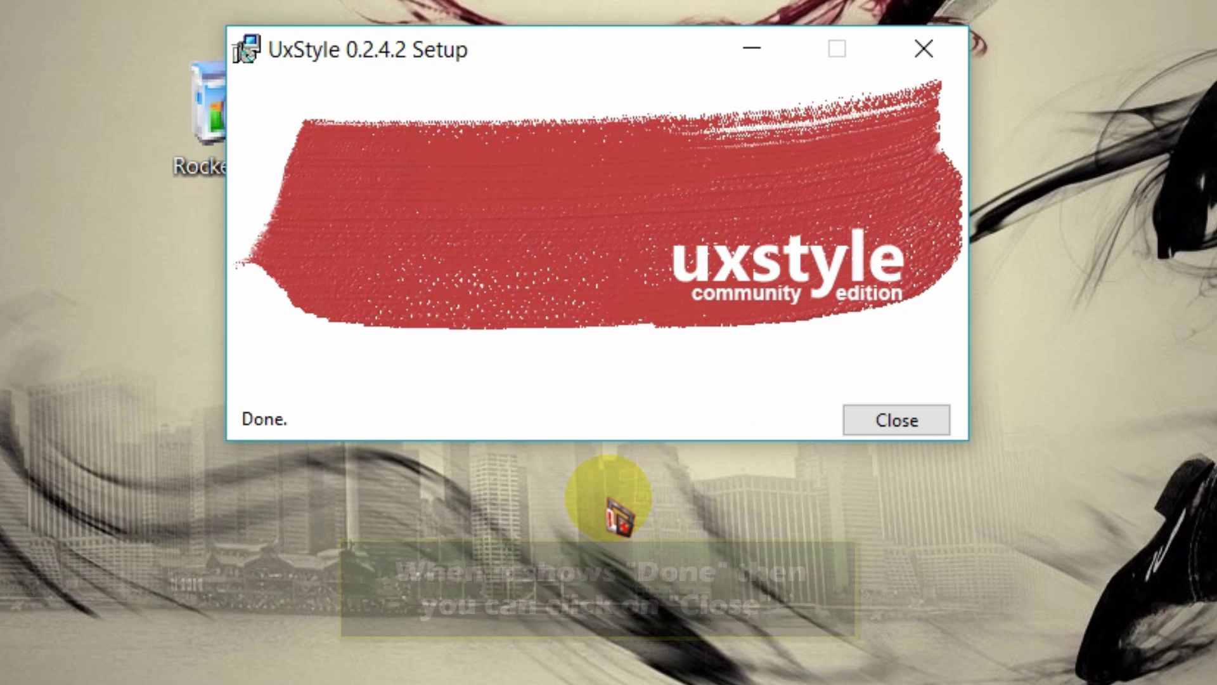
{"action": "left_click", "coordinate": [895, 421]}
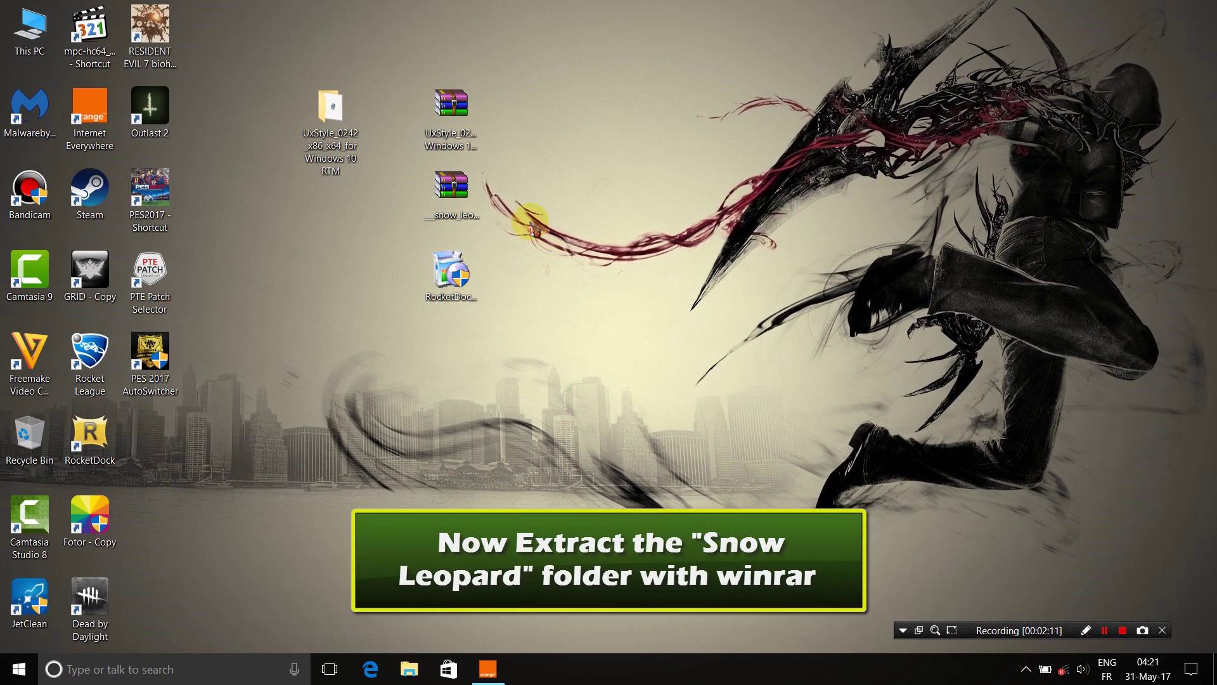
Extract the Snow Leopard archive into its own folder and place that folder below the UxStyle folder on the desktop
{"action": "right_click", "coordinate": [466, 204]}
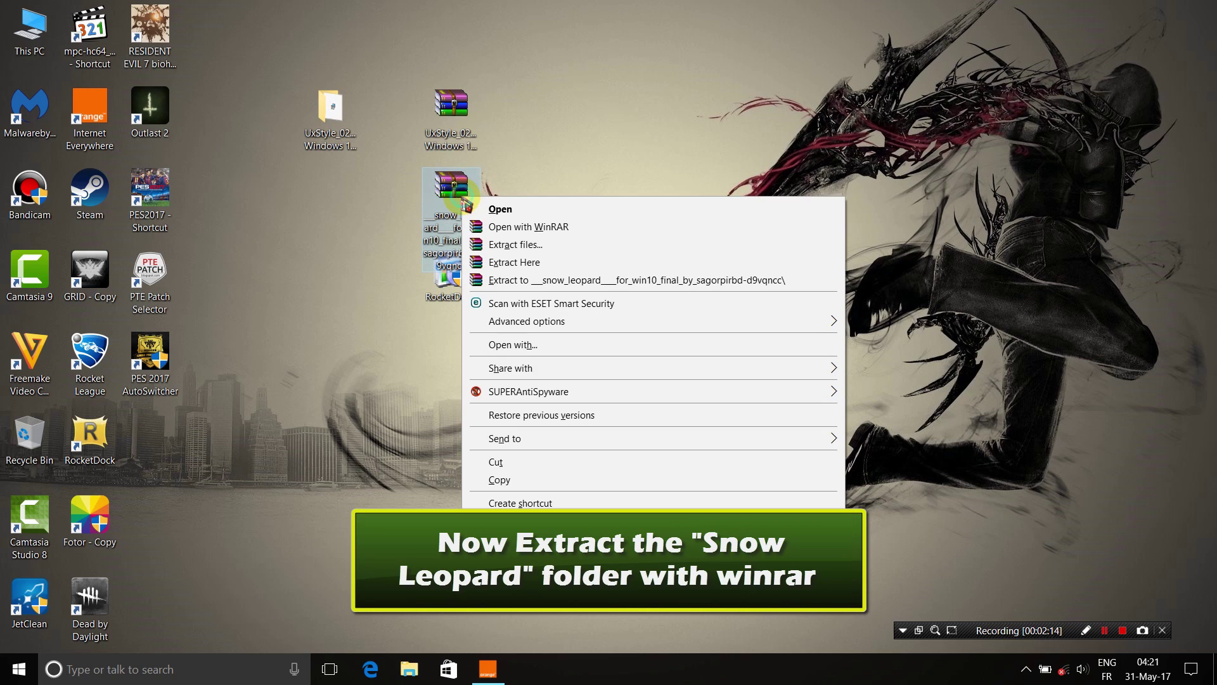
{"action": "left_click", "coordinate": [544, 280]}
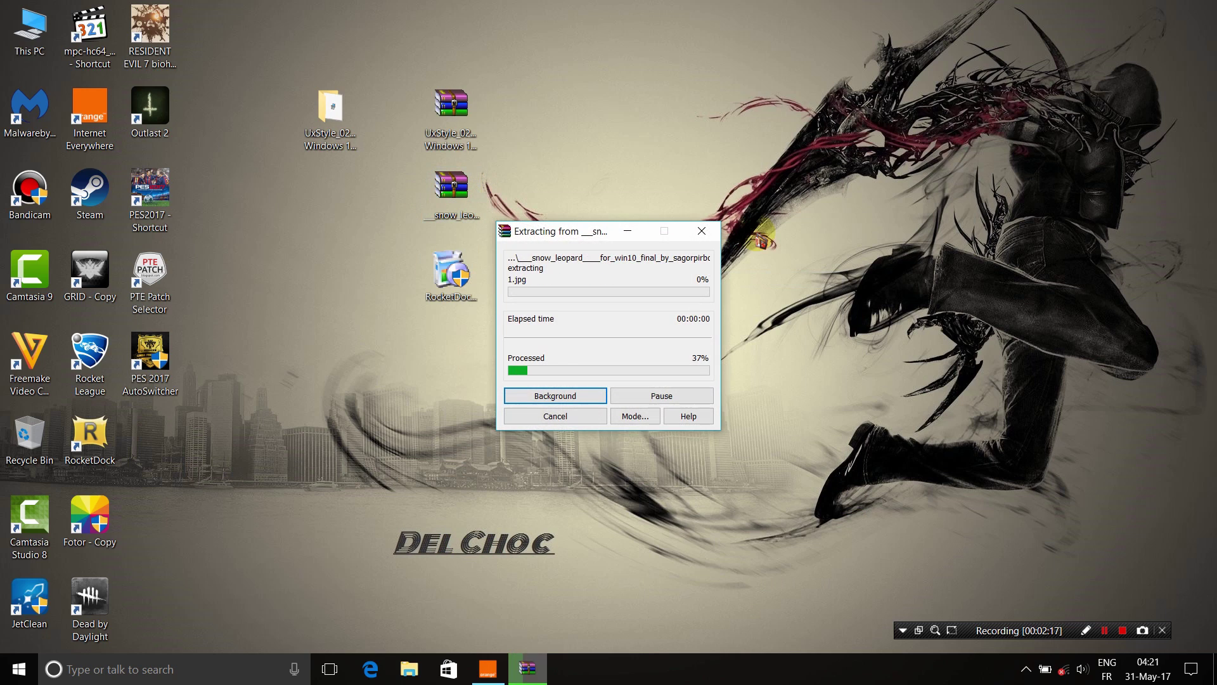
{"action": "left_click_drag", "start_coordinate": [200, 414], "coordinate": [343, 191]}
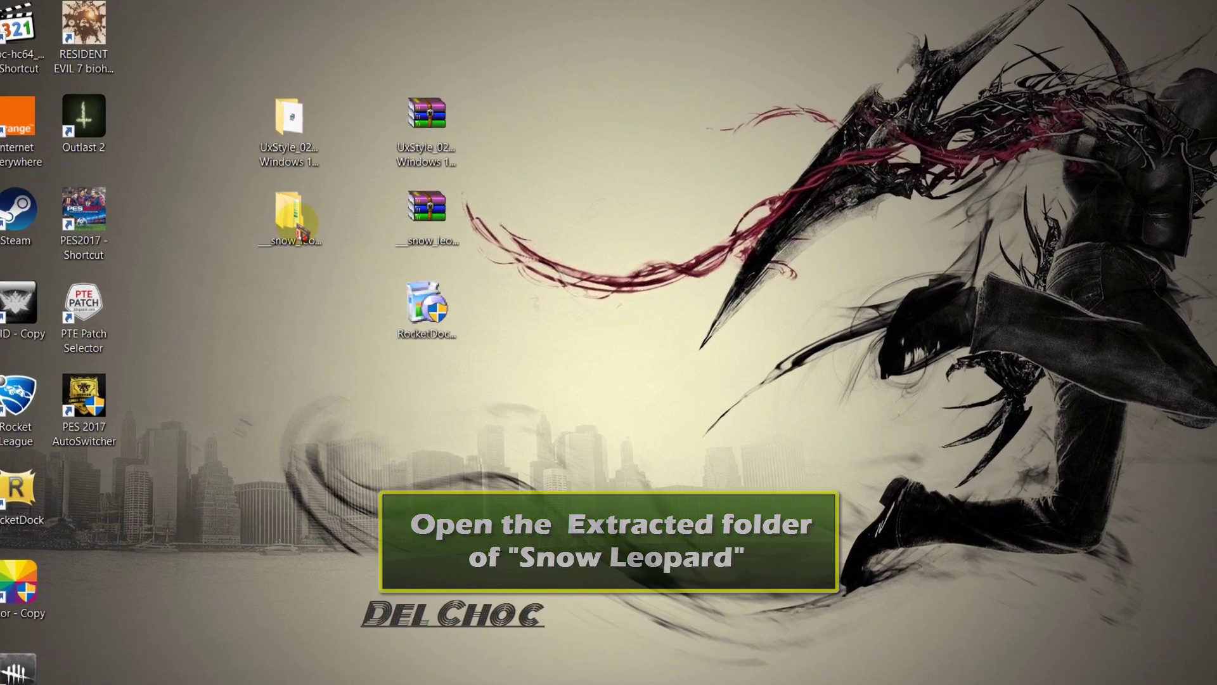
Open the Themes folder inside Snow Leopard for Windows 10 in the extracted Snow Leopard folder
{"action": "double_click", "coordinate": [339, 204]}
{"action": "left_click", "coordinate": [449, 270]}
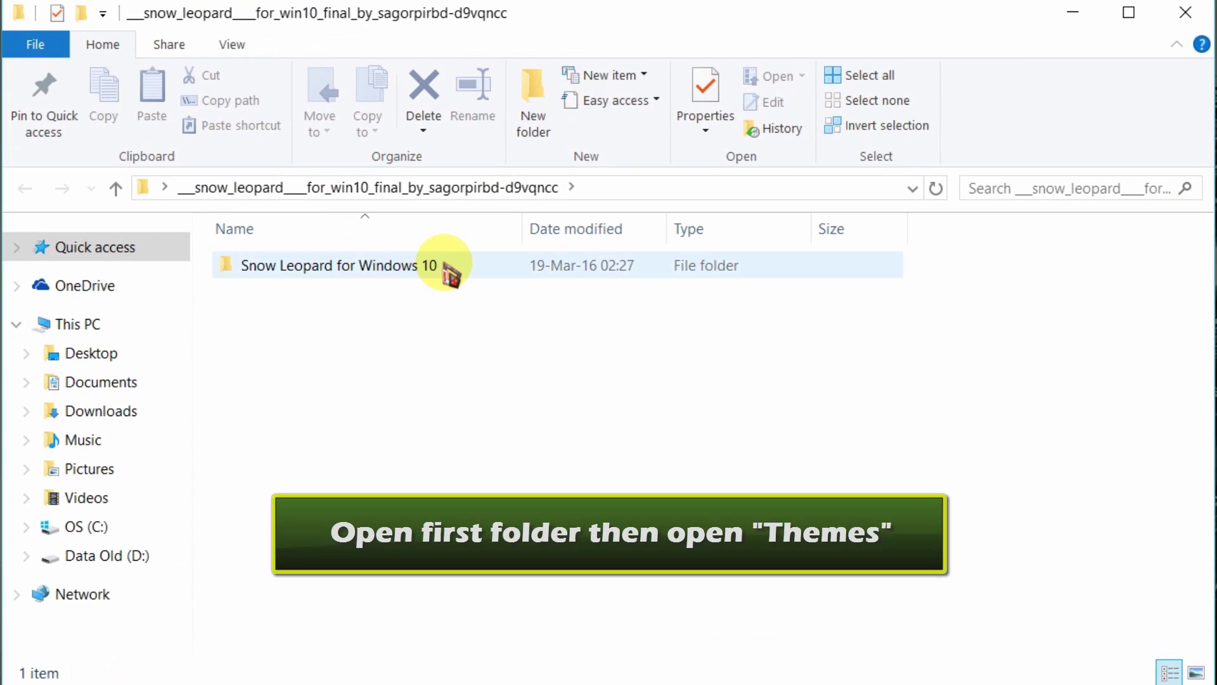
{"action": "double_click", "coordinate": [448, 269]}
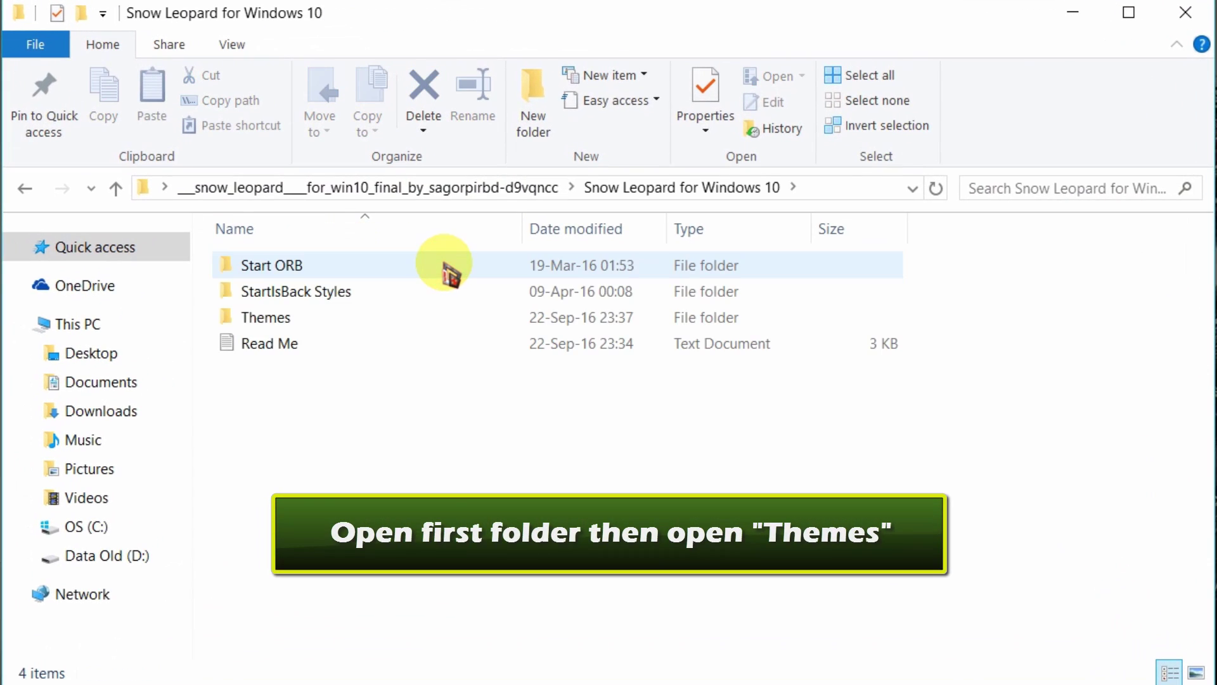
{"action": "left_click", "coordinate": [369, 315]}
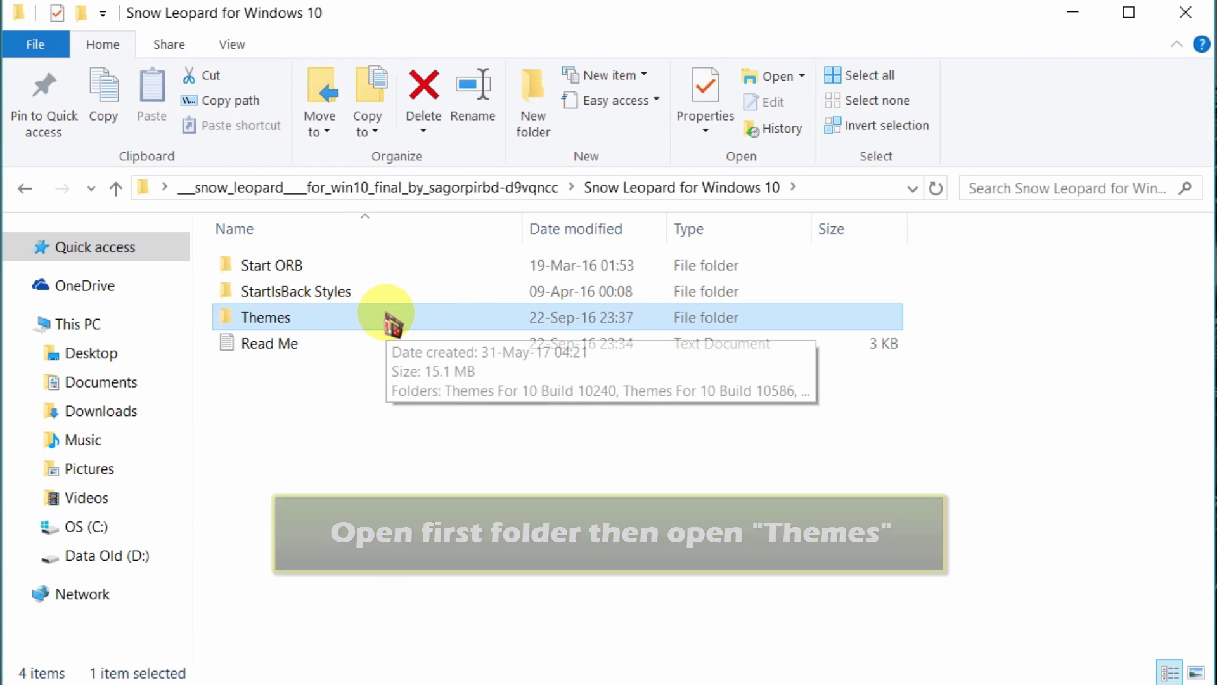
{"action": "double_click", "coordinate": [394, 319]}
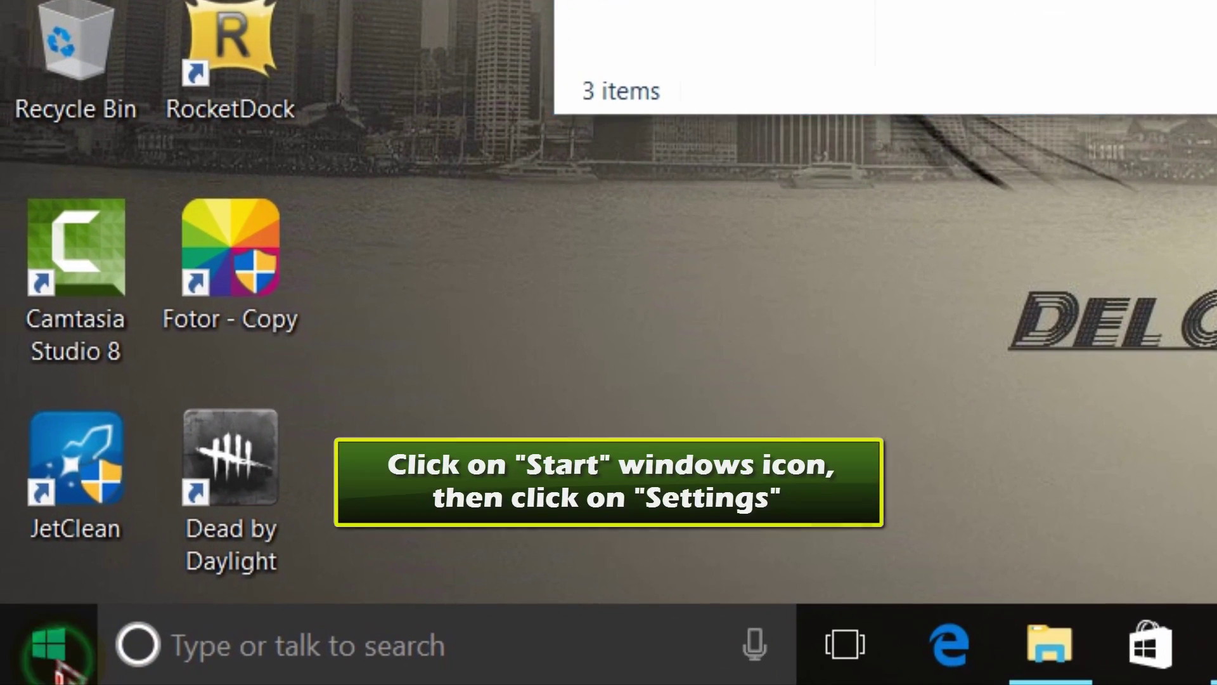
Check the Windows OS build on the About page of the System settings, and close Settings
{"action": "left_click", "coordinate": [51, 653]}
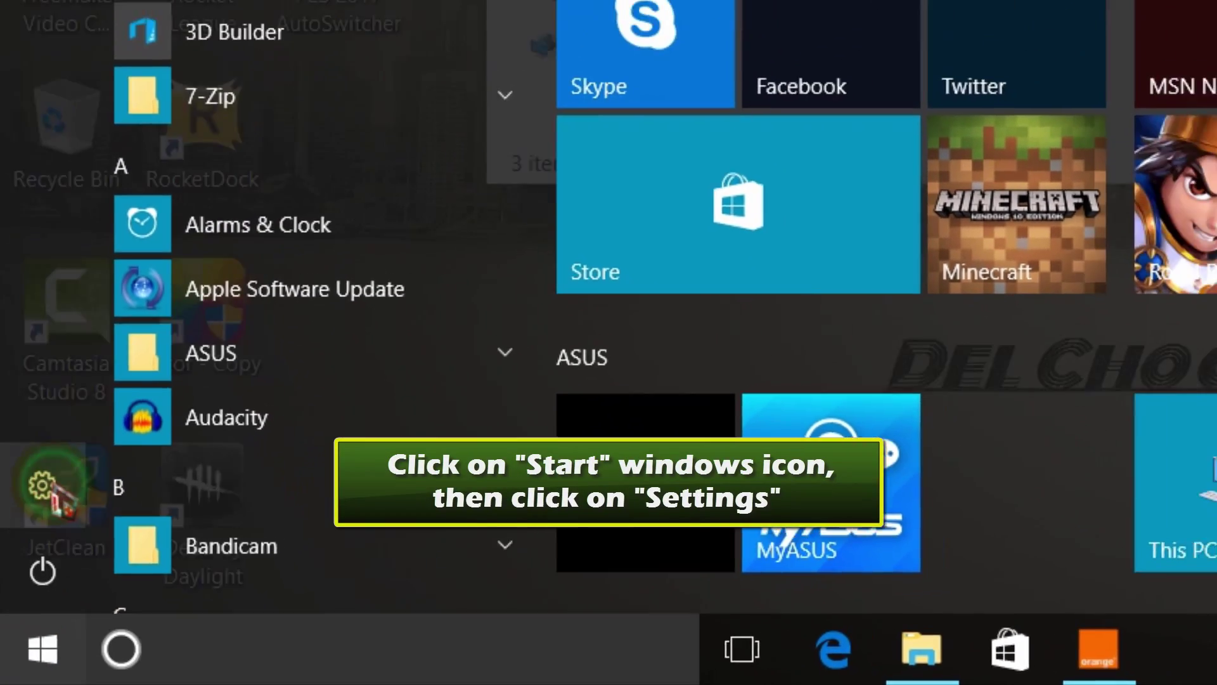
{"action": "left_click", "coordinate": [50, 456]}
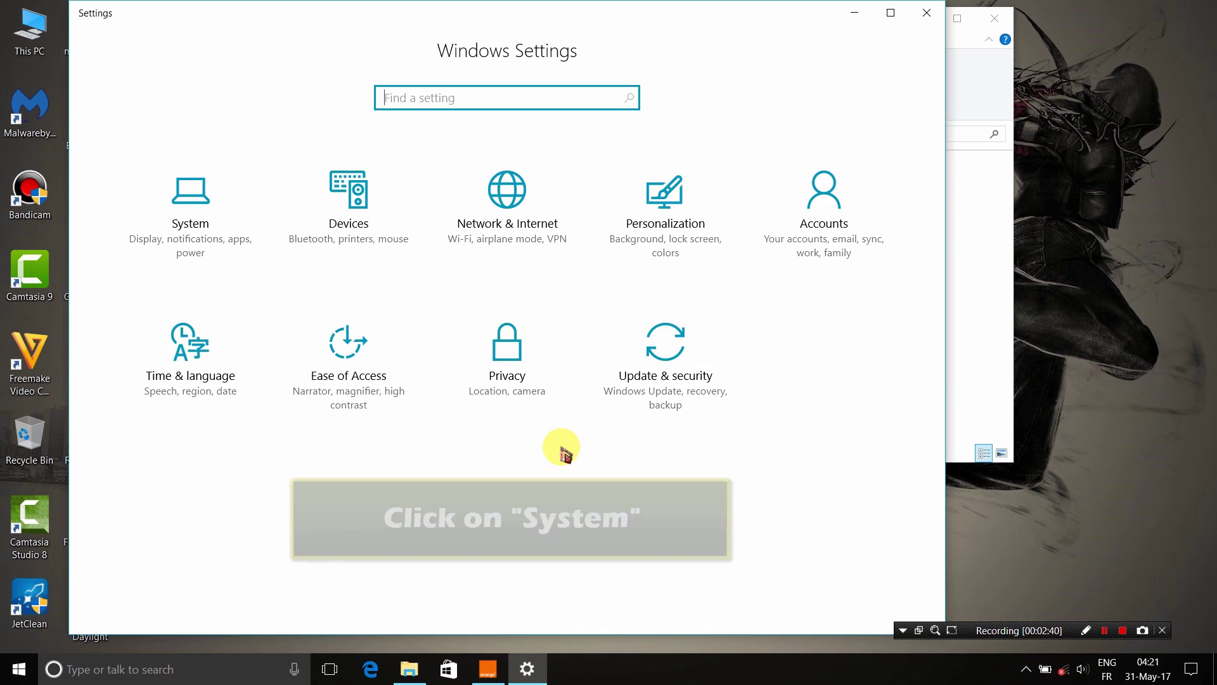
{"action": "left_click", "coordinate": [192, 218]}
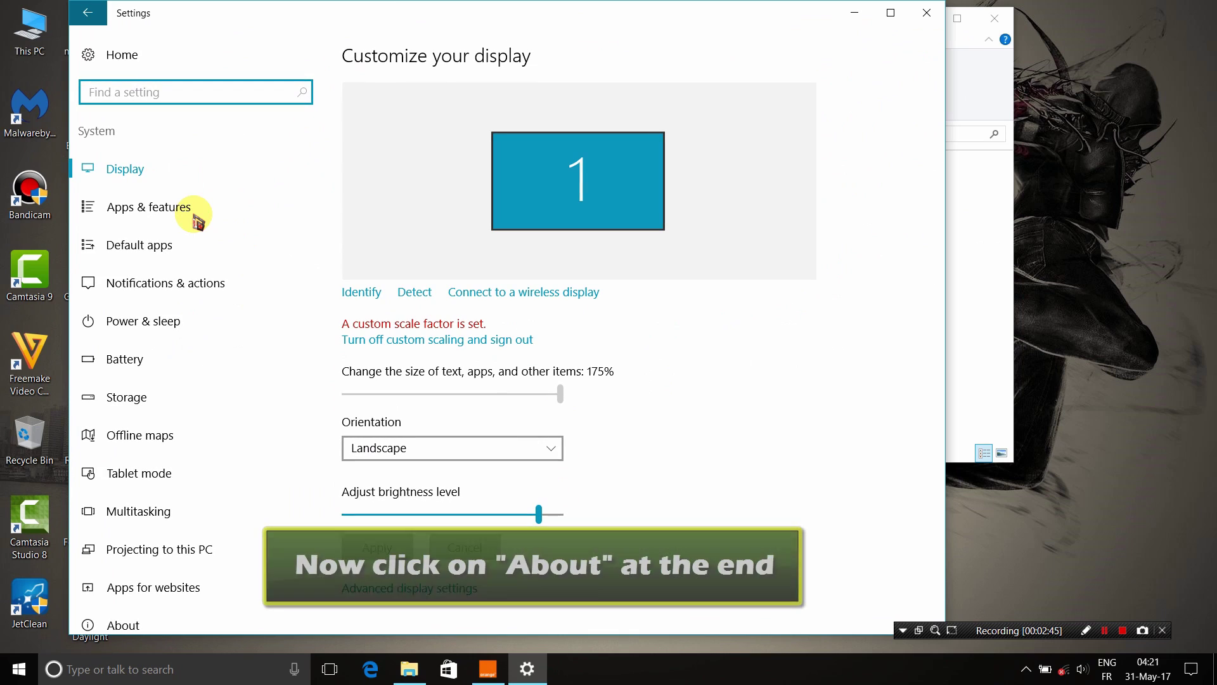
{"action": "left_click_drag", "start_coordinate": [320, 399], "coordinate": [317, 478]}
{"action": "left_click", "coordinate": [184, 554]}
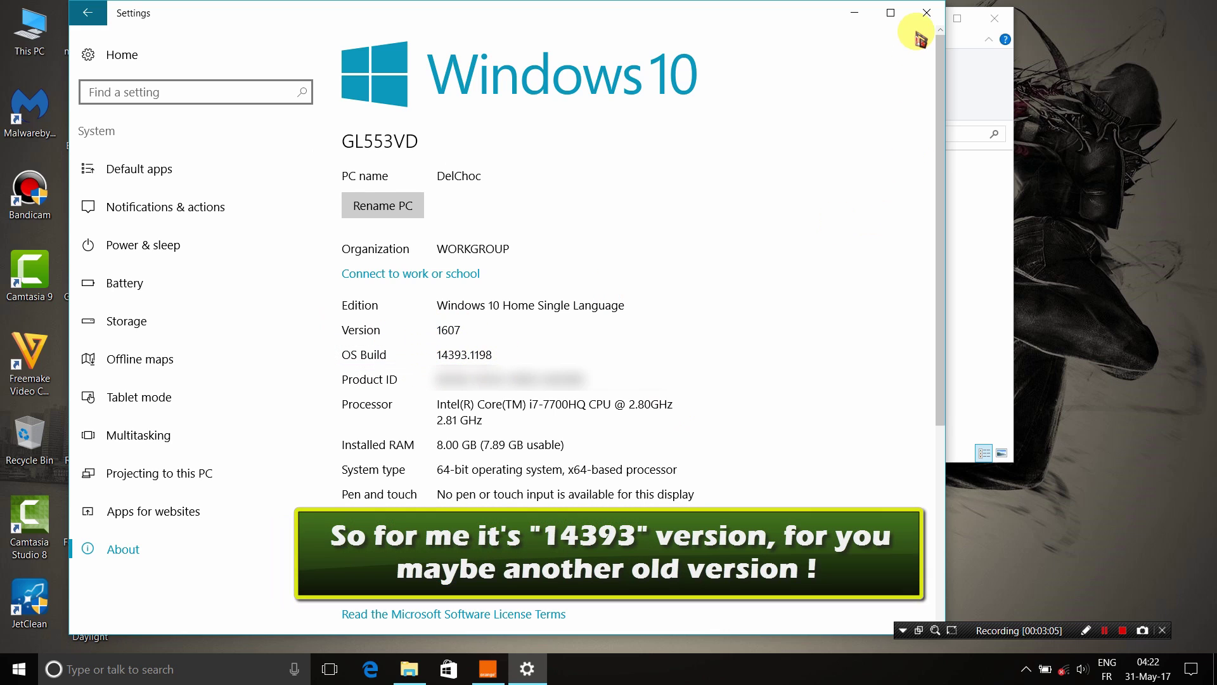
{"action": "left_click", "coordinate": [927, 14]}
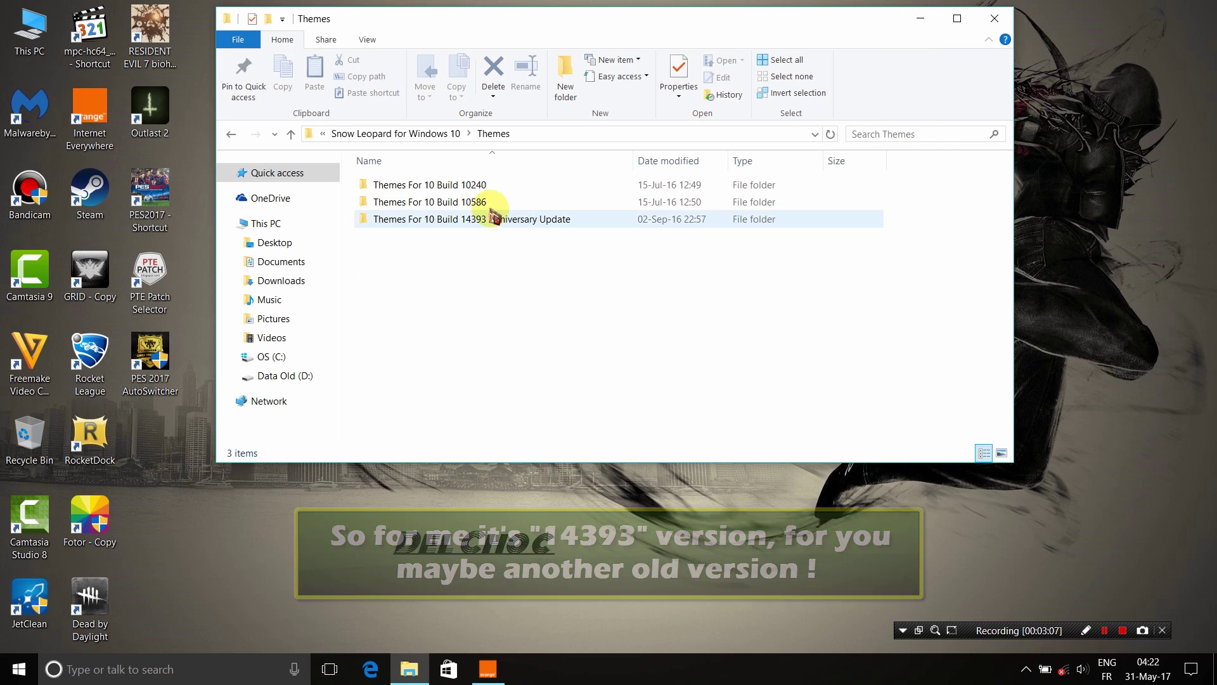
Copy everything inside the Themes For 10 Build 14393 Anniversary Update folder and close the folder window
{"action": "left_click", "coordinate": [512, 219]}
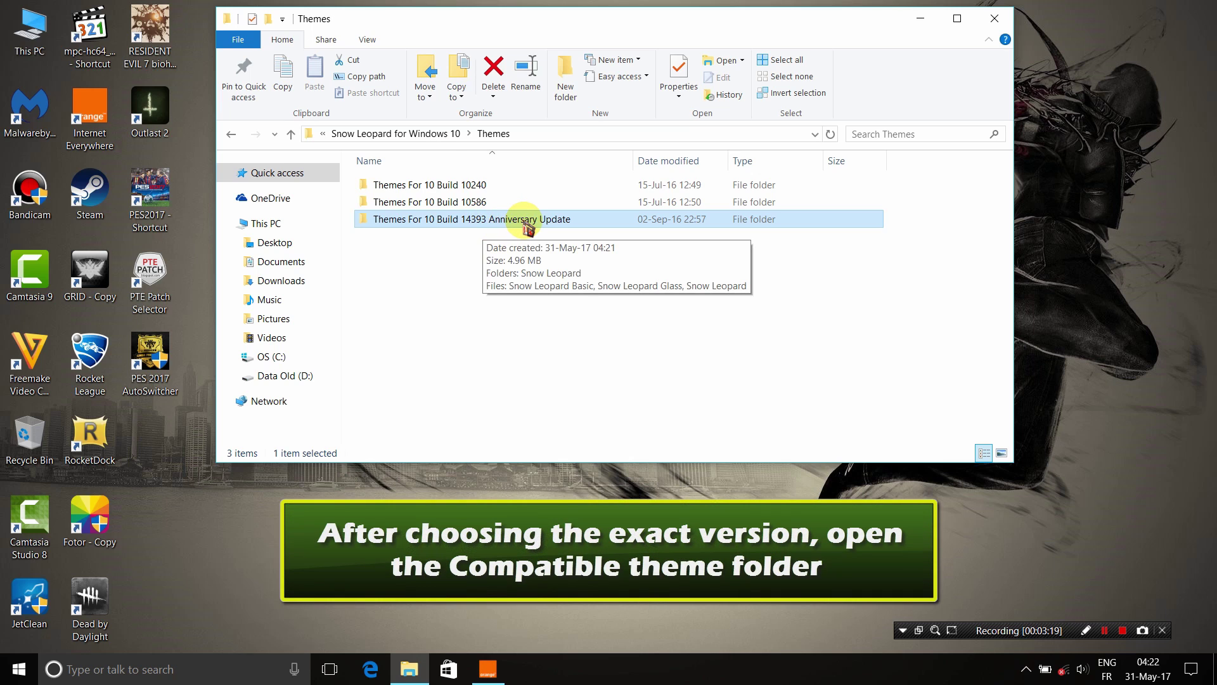
{"action": "double_click", "coordinate": [527, 223]}
{"action": "left_click_drag", "start_coordinate": [426, 265], "coordinate": [421, 188]}
{"action": "right_click", "coordinate": [452, 203]}
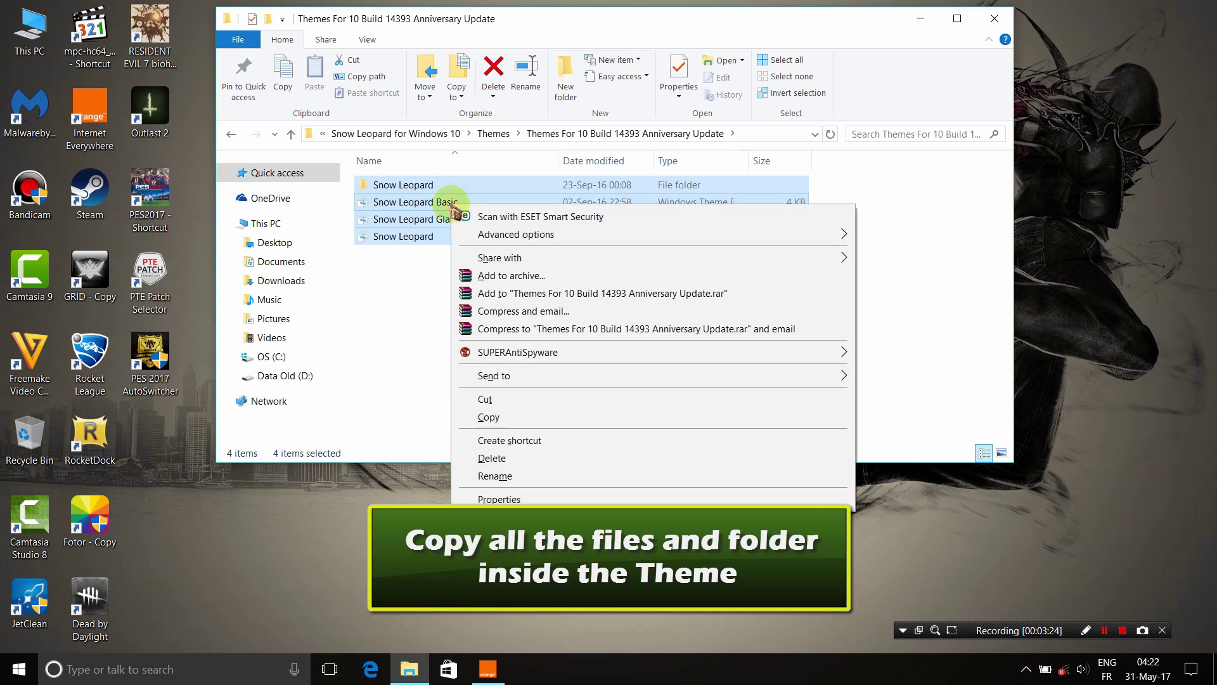
{"action": "left_click", "coordinate": [489, 418]}
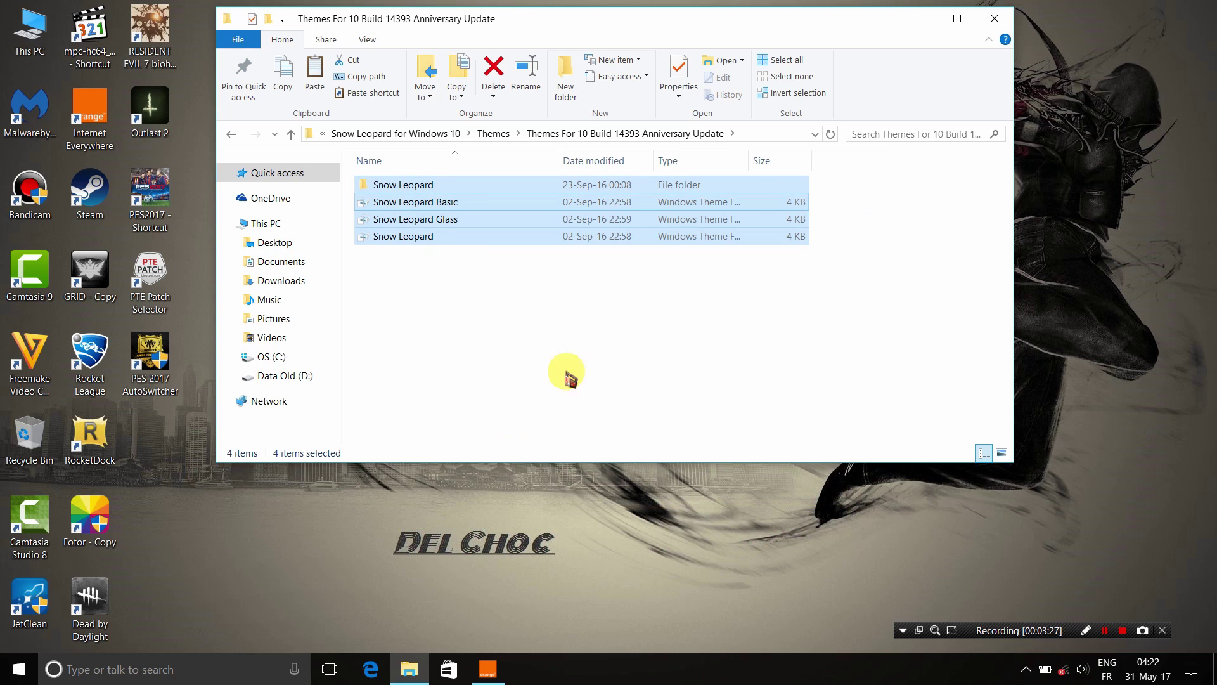
{"action": "left_click", "coordinate": [995, 20]}
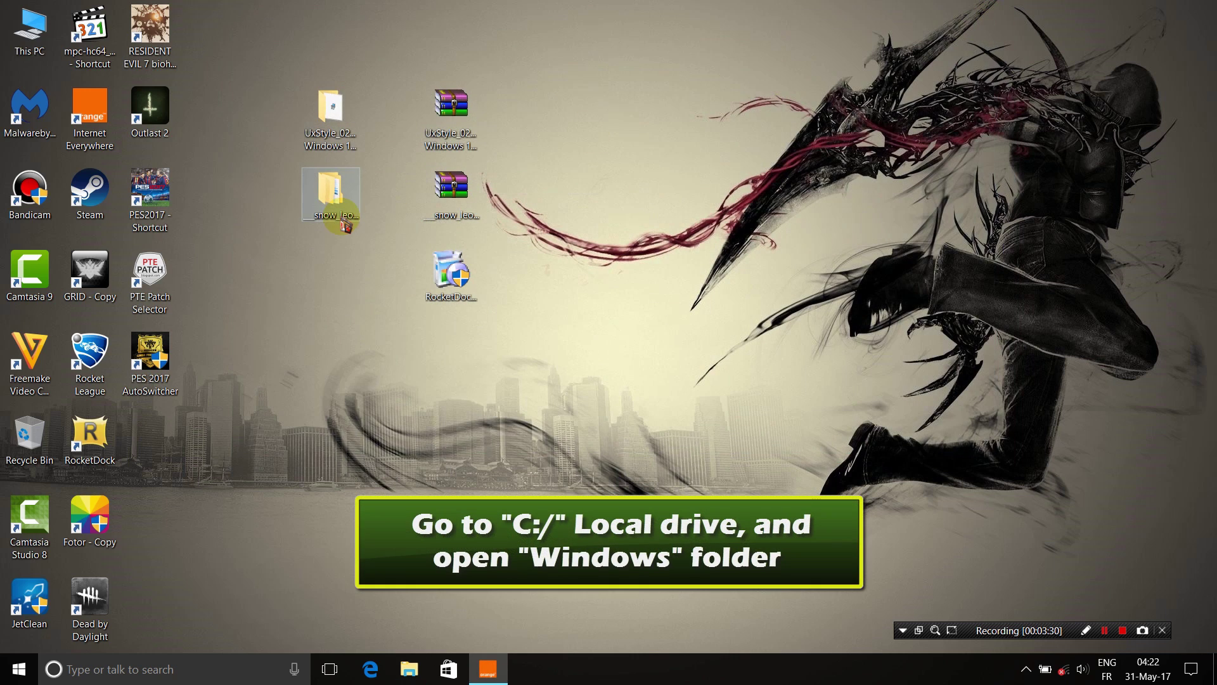
Open the Themes folder inside Windows\Resources on the OS (C:) drive
{"action": "double_click", "coordinate": [29, 29]}
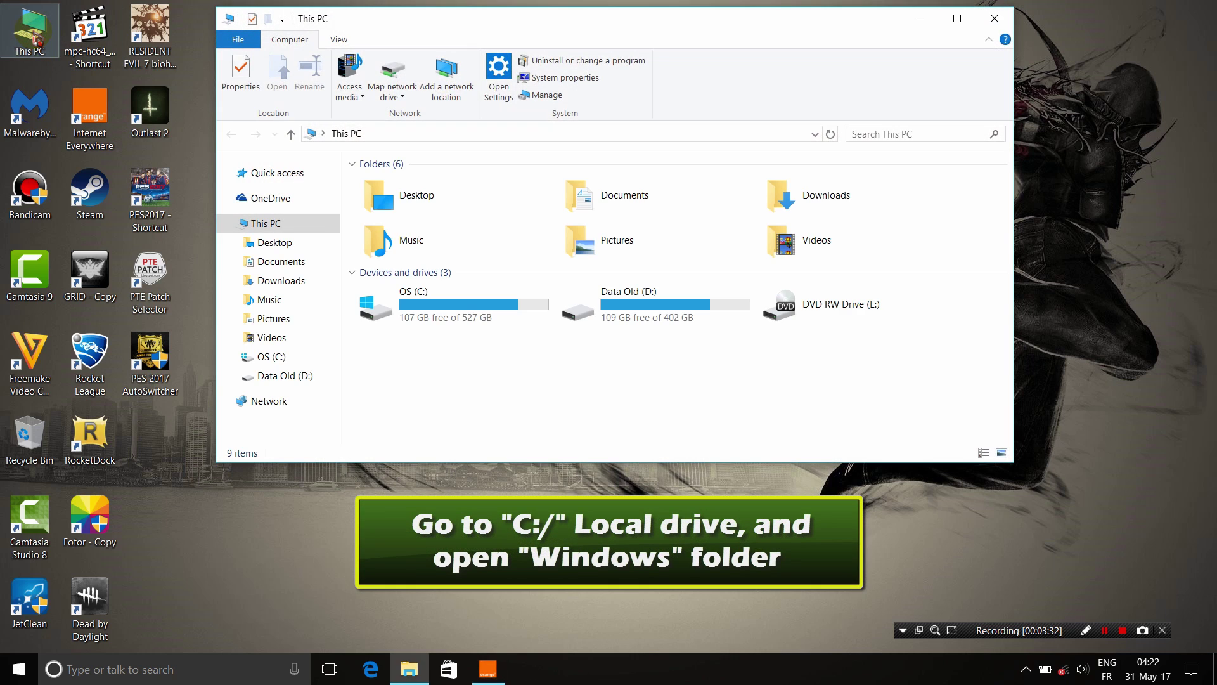
{"action": "left_click", "coordinate": [442, 308]}
{"action": "double_click", "coordinate": [442, 307]}
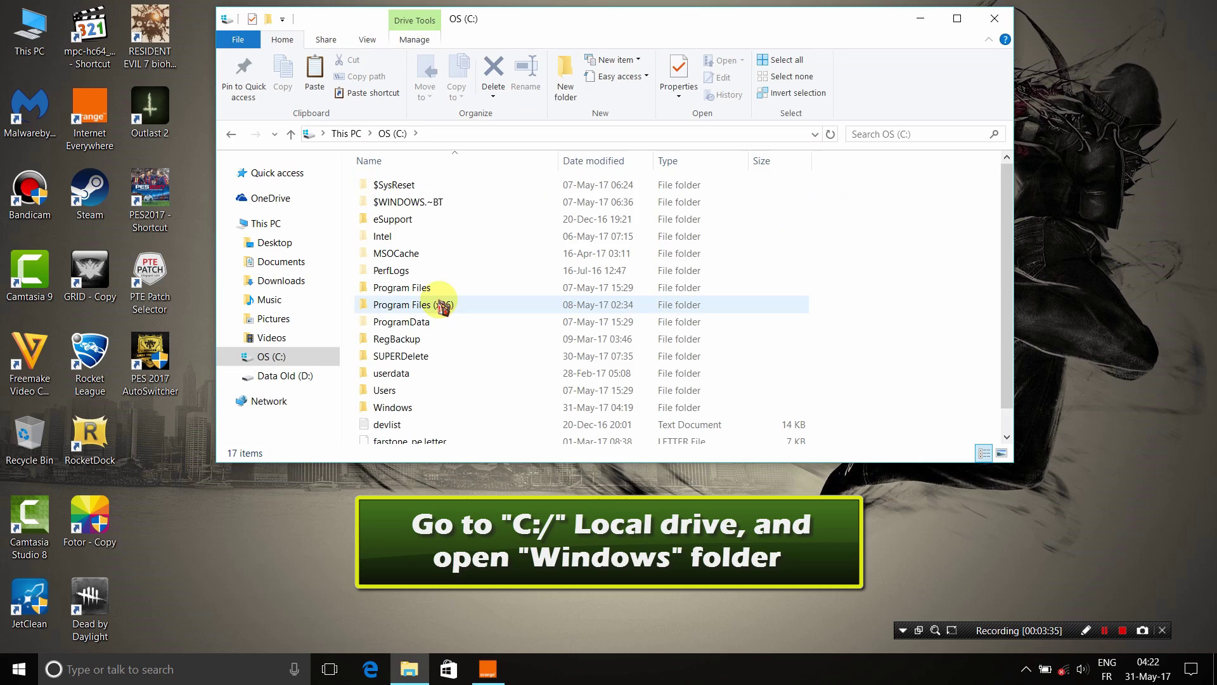
{"action": "left_click", "coordinate": [501, 407]}
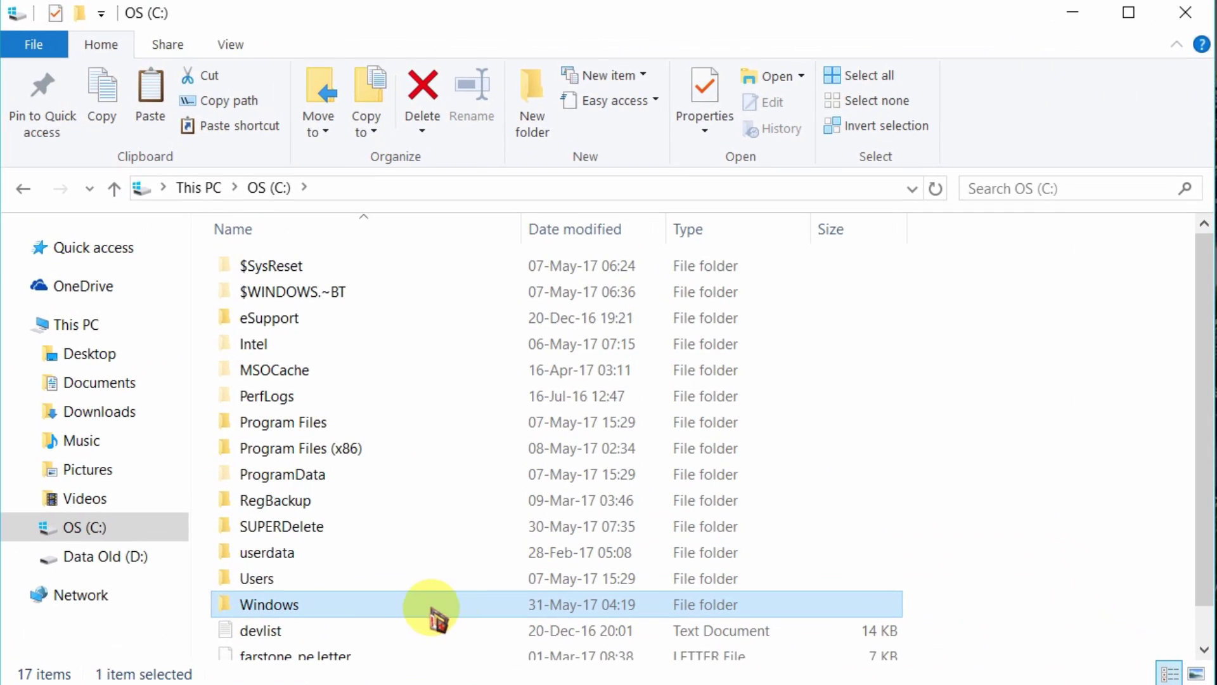
{"action": "double_click", "coordinate": [412, 609]}
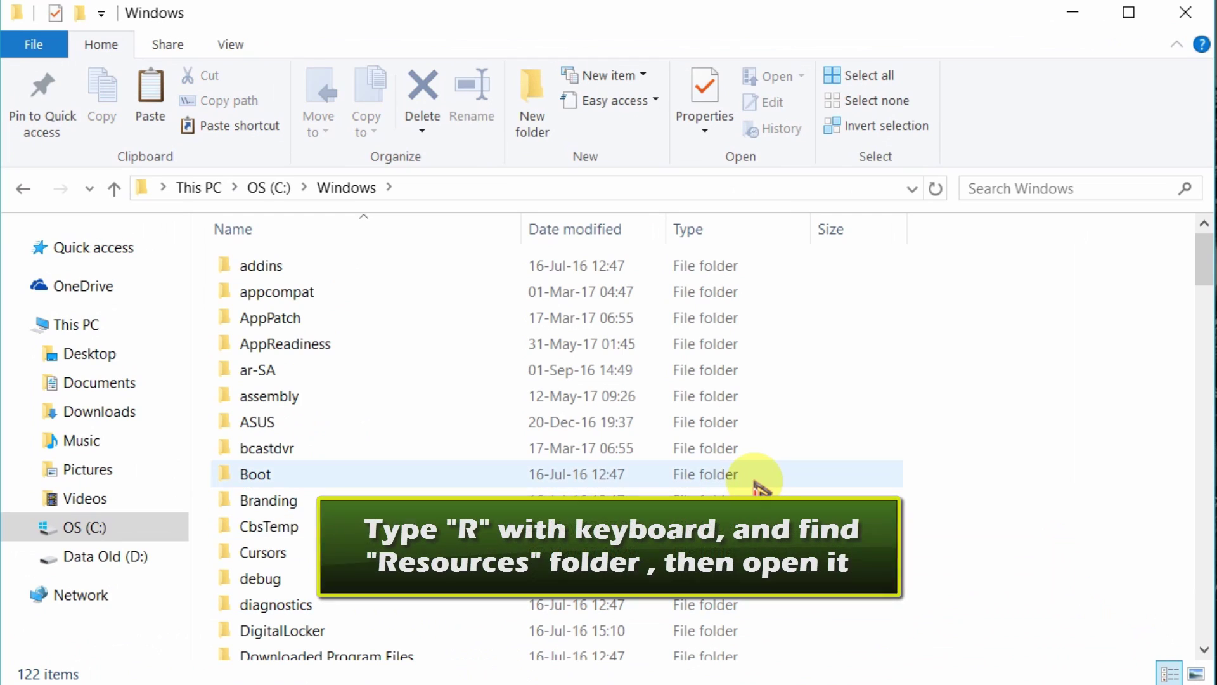
{"action": "key", "text": "r"}
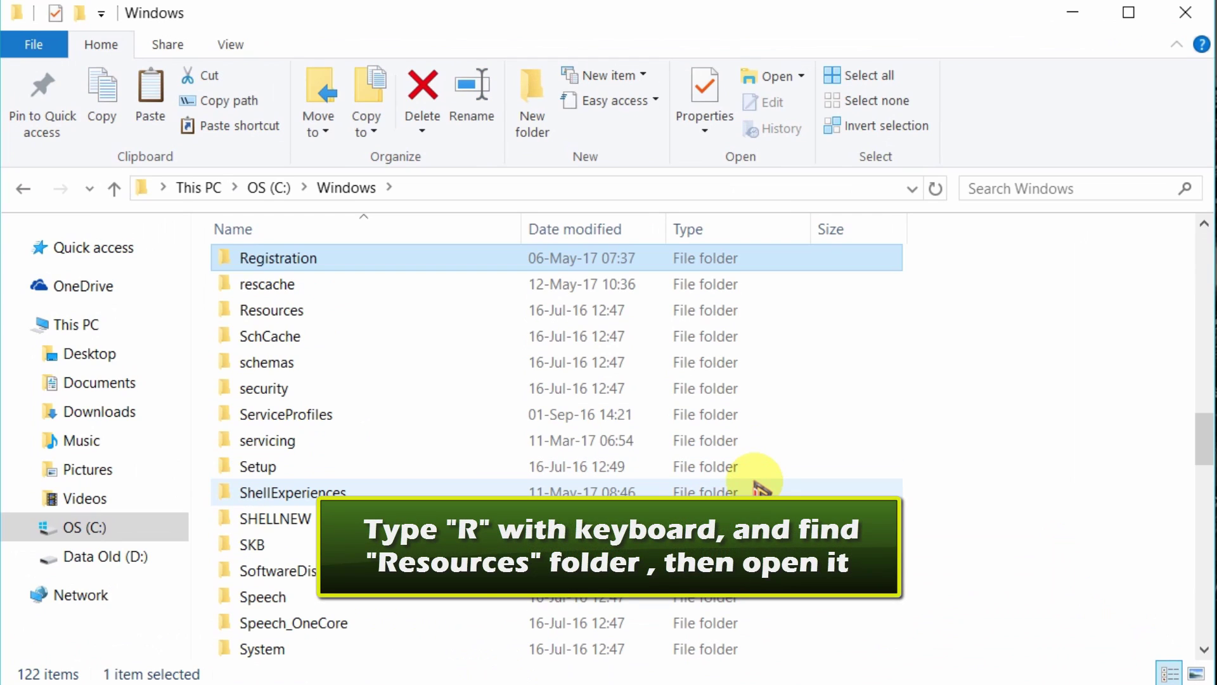
{"action": "left_click", "coordinate": [462, 317]}
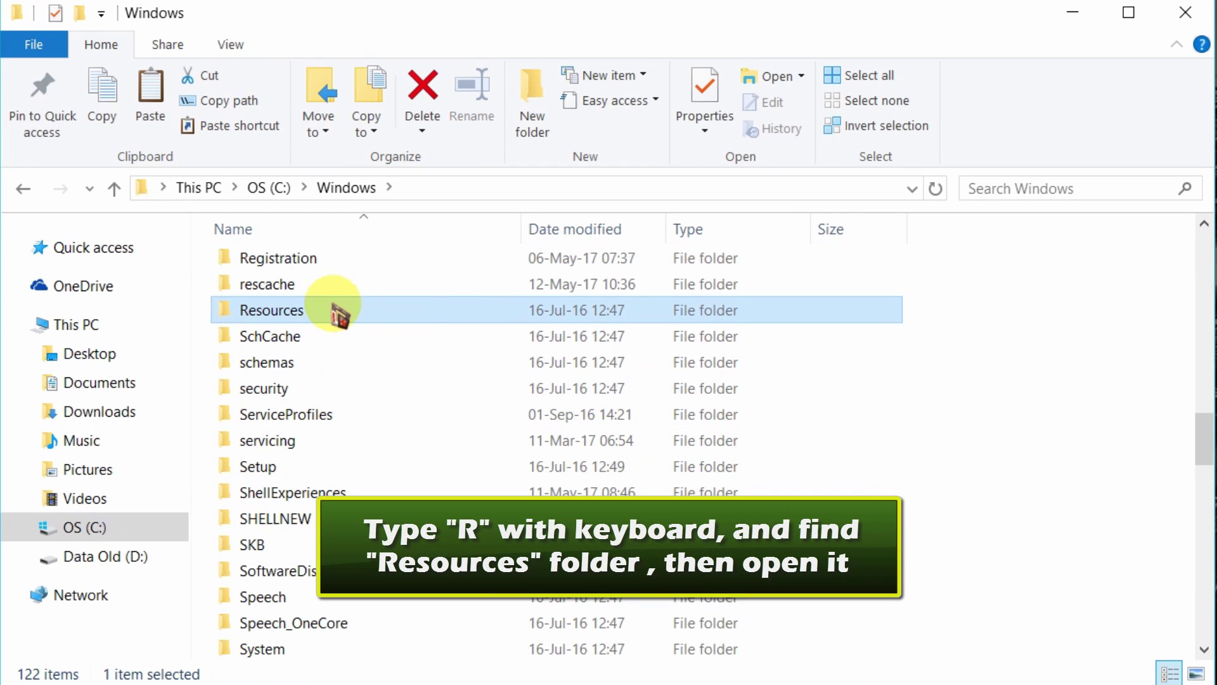
{"action": "double_click", "coordinate": [431, 316]}
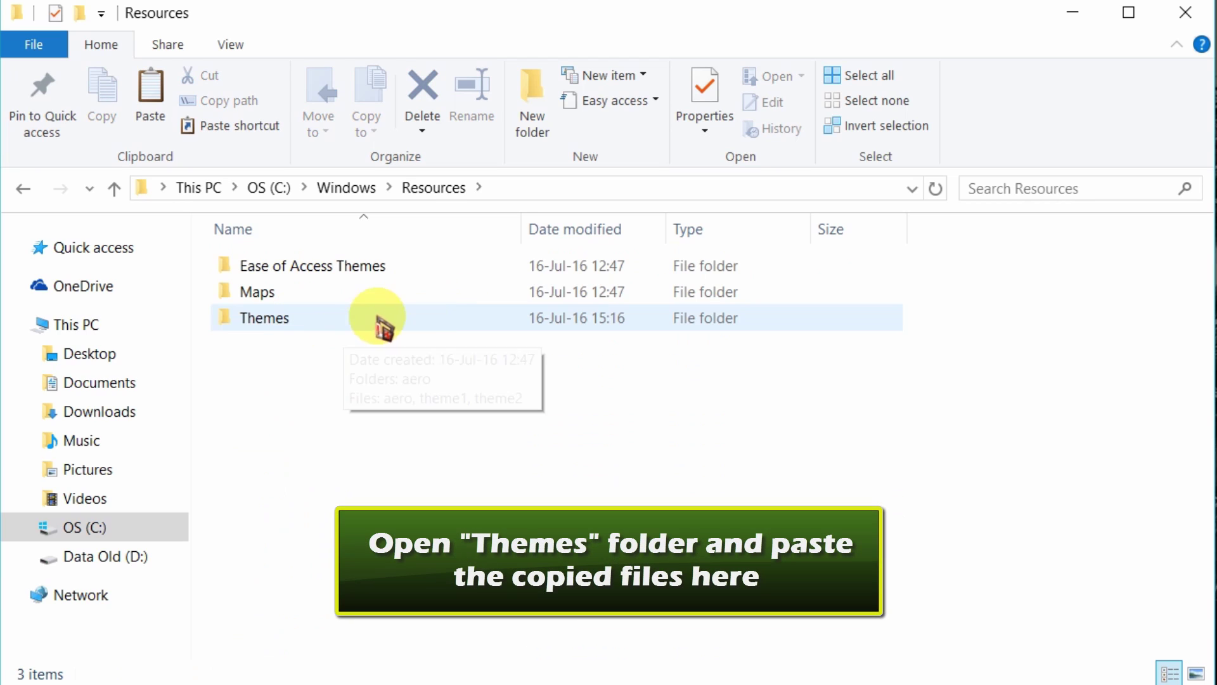
{"action": "double_click", "coordinate": [349, 320]}
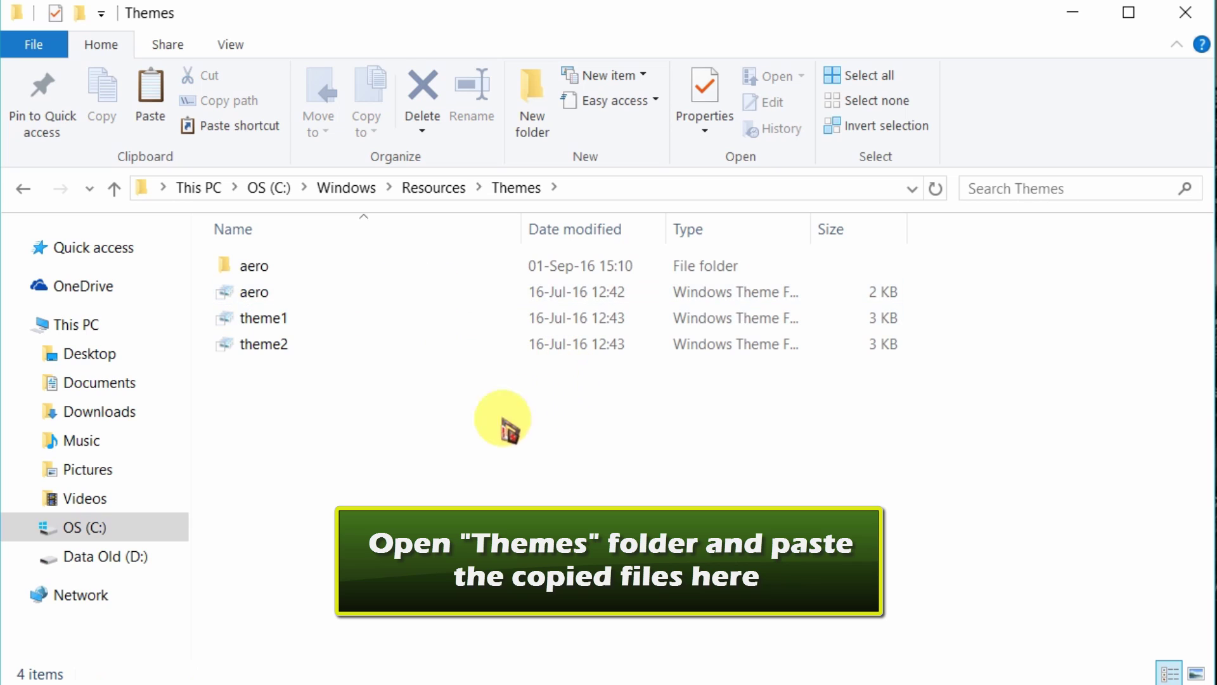
Paste the copied theme files into the Themes folder, granting administrator permission for all current items, and close the folder window
{"action": "right_click", "coordinate": [447, 428]}
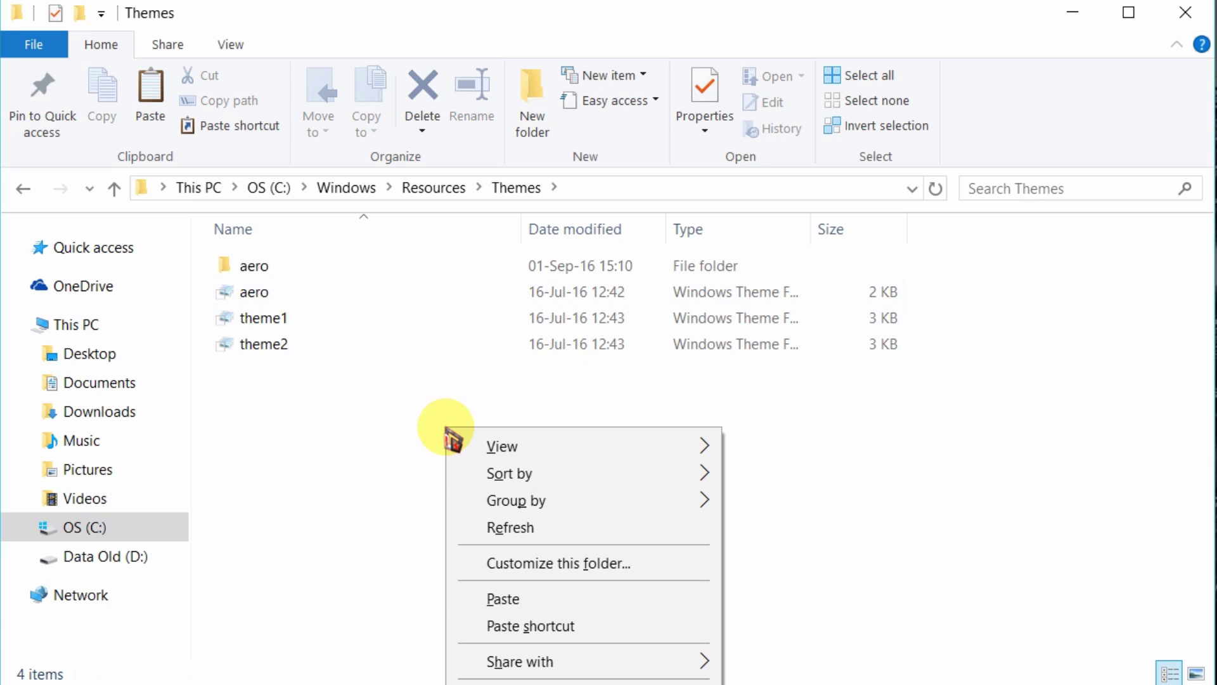
{"action": "left_click", "coordinate": [564, 599]}
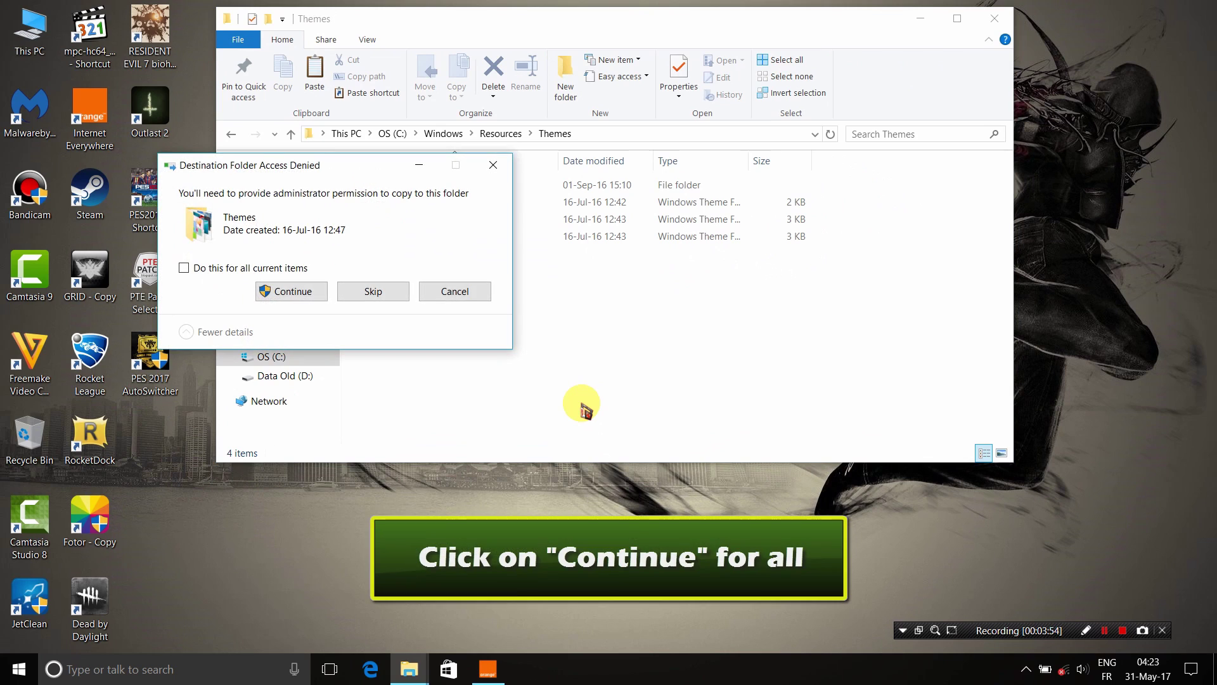
{"action": "left_click", "coordinate": [287, 297]}
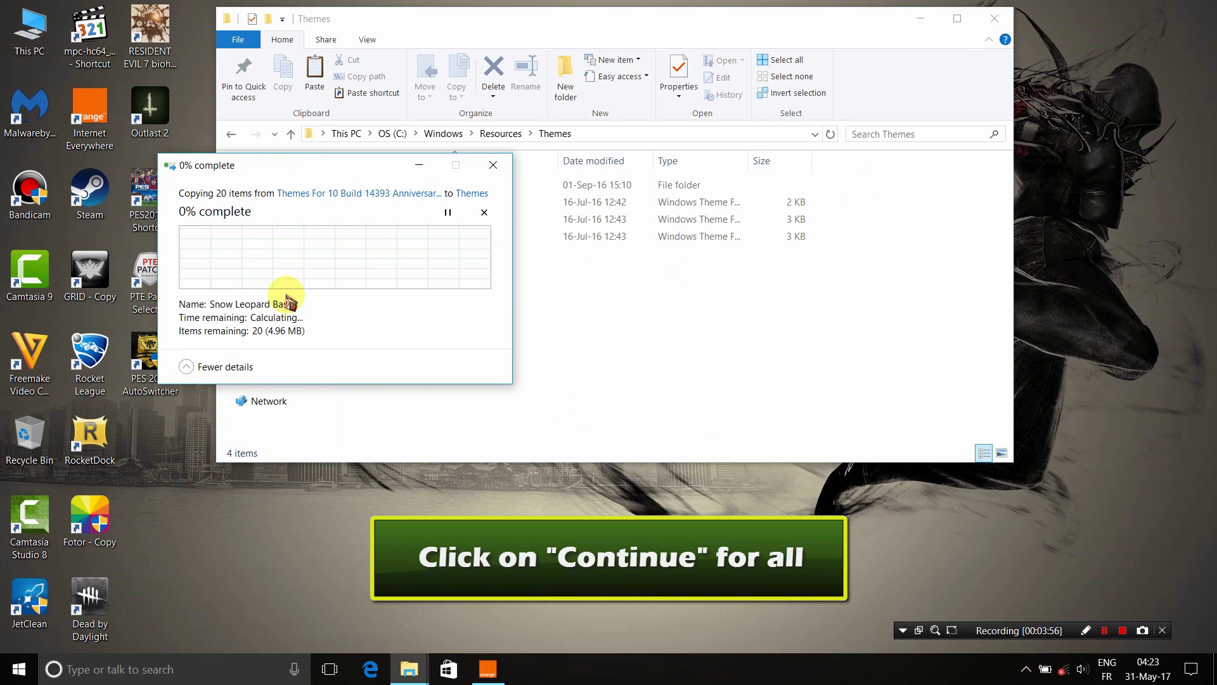
{"action": "left_click", "coordinate": [287, 293]}
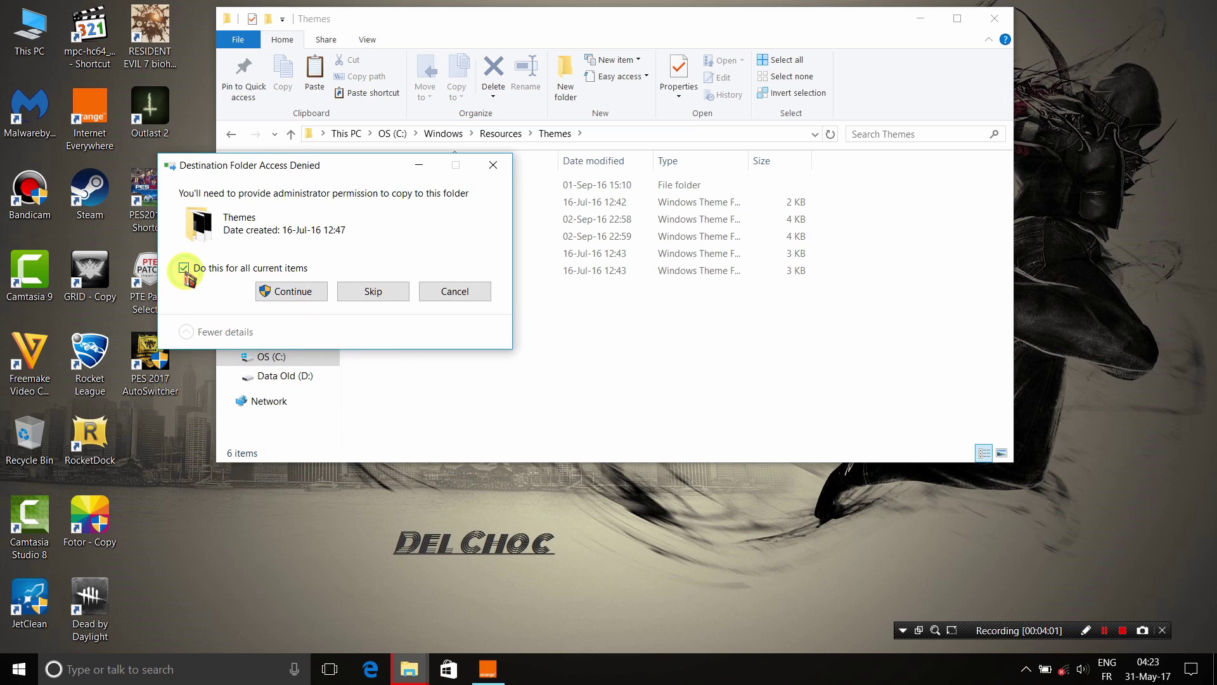
{"action": "left_click", "coordinate": [291, 295]}
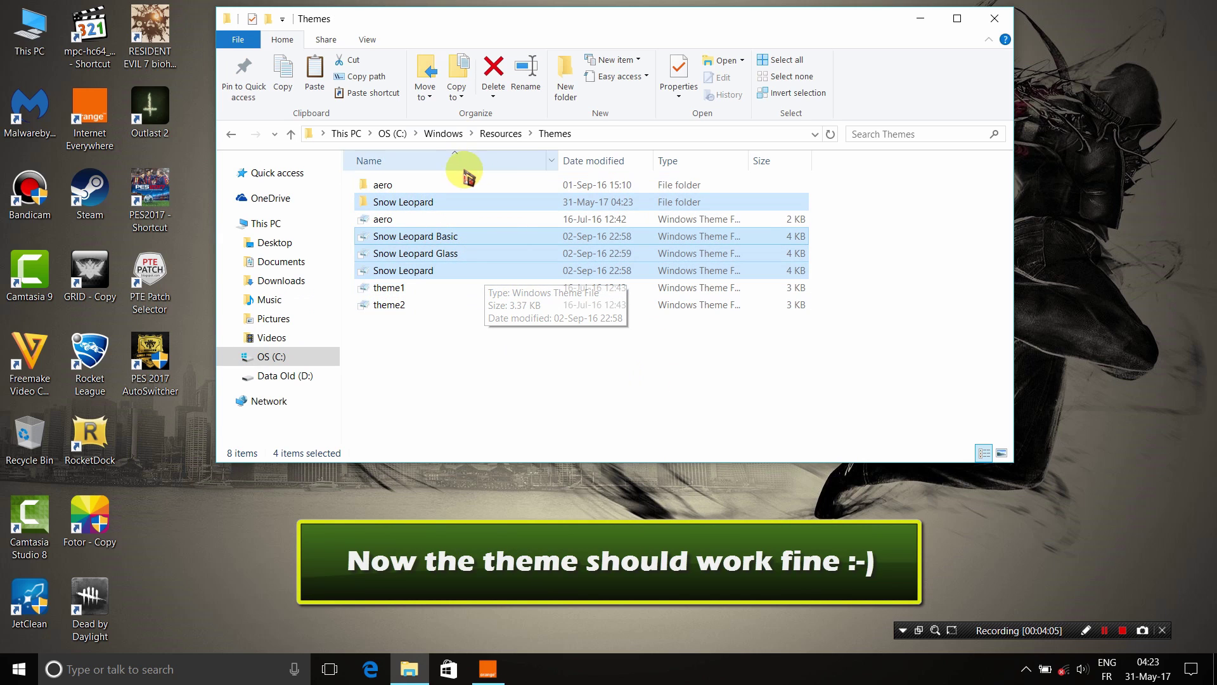
{"action": "left_click", "coordinate": [995, 19]}
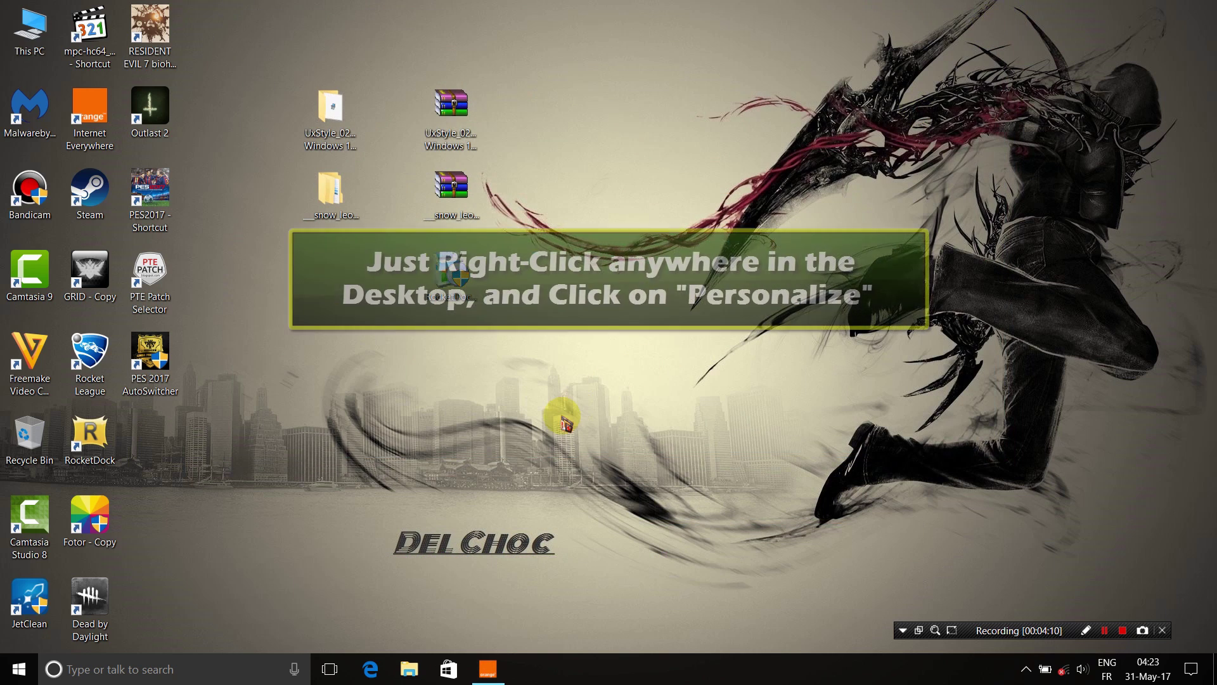
Apply the installed Snow Leopard theme through the desktop's personalization theme settings
{"action": "right_click", "coordinate": [530, 361]}
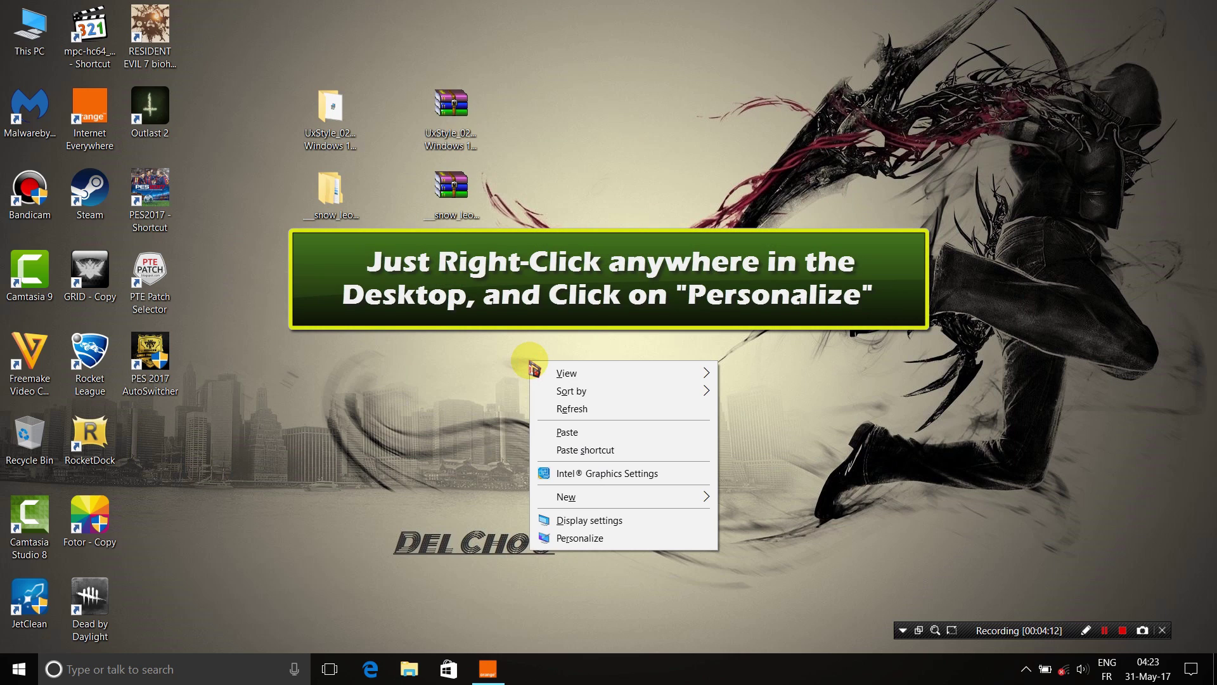
{"action": "left_click", "coordinate": [608, 539]}
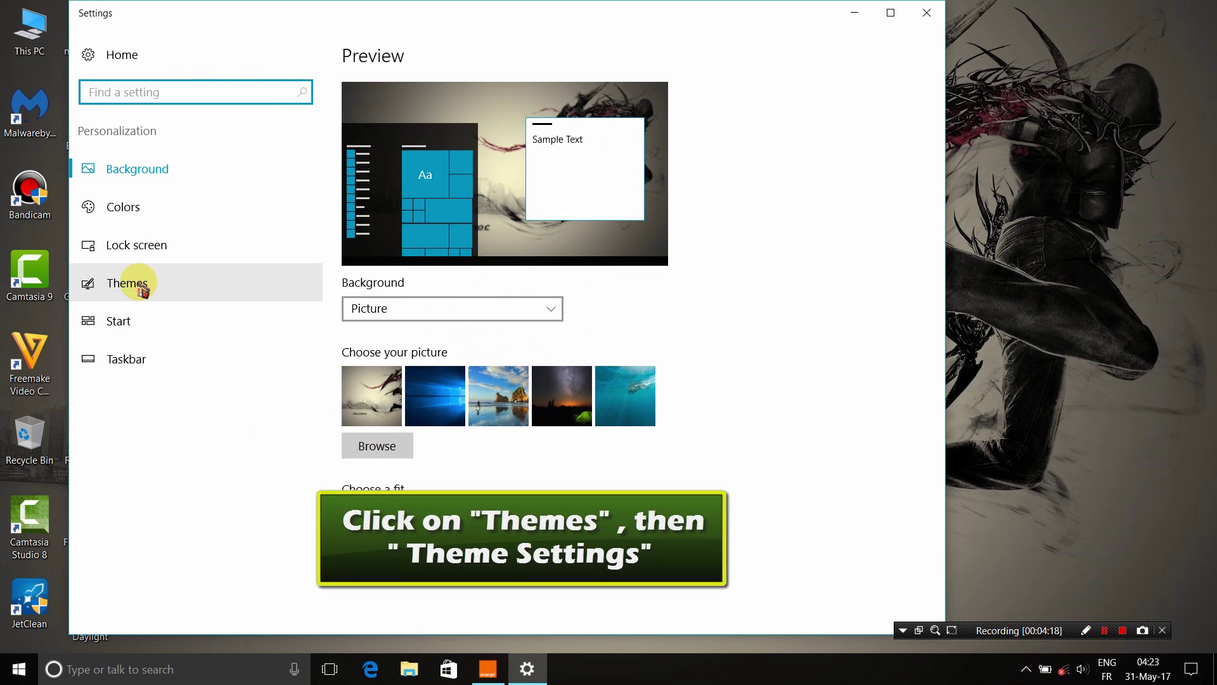
{"action": "left_click", "coordinate": [142, 291]}
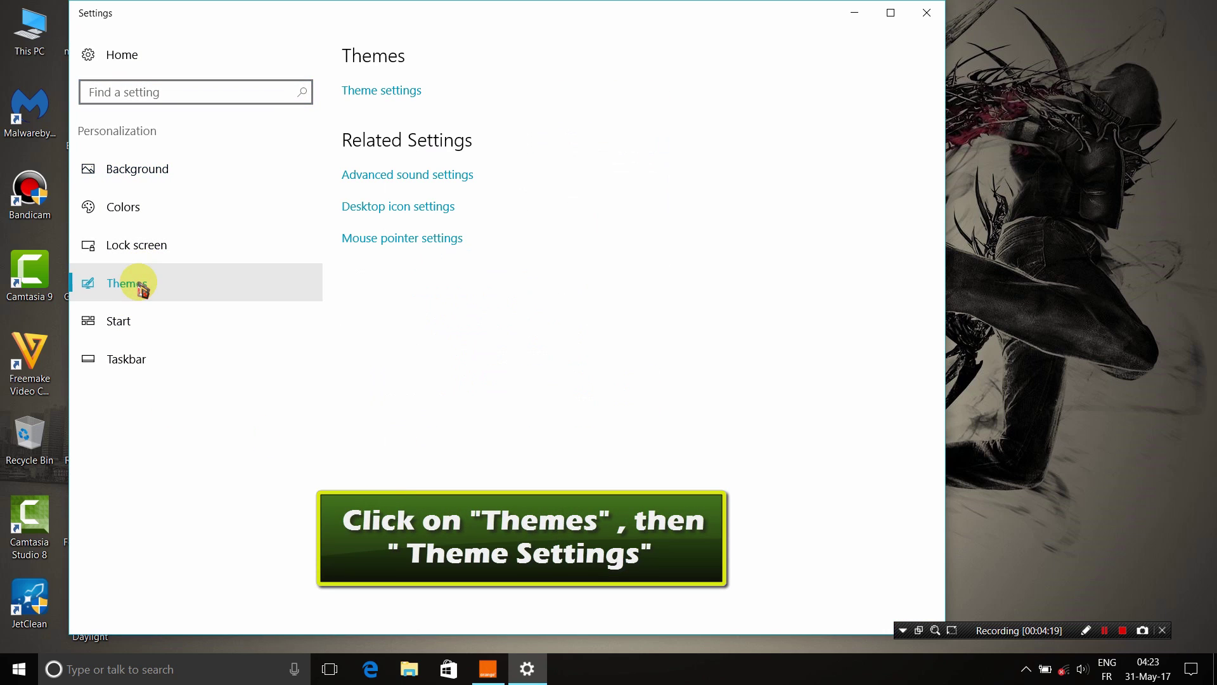
{"action": "left_click", "coordinate": [395, 91]}
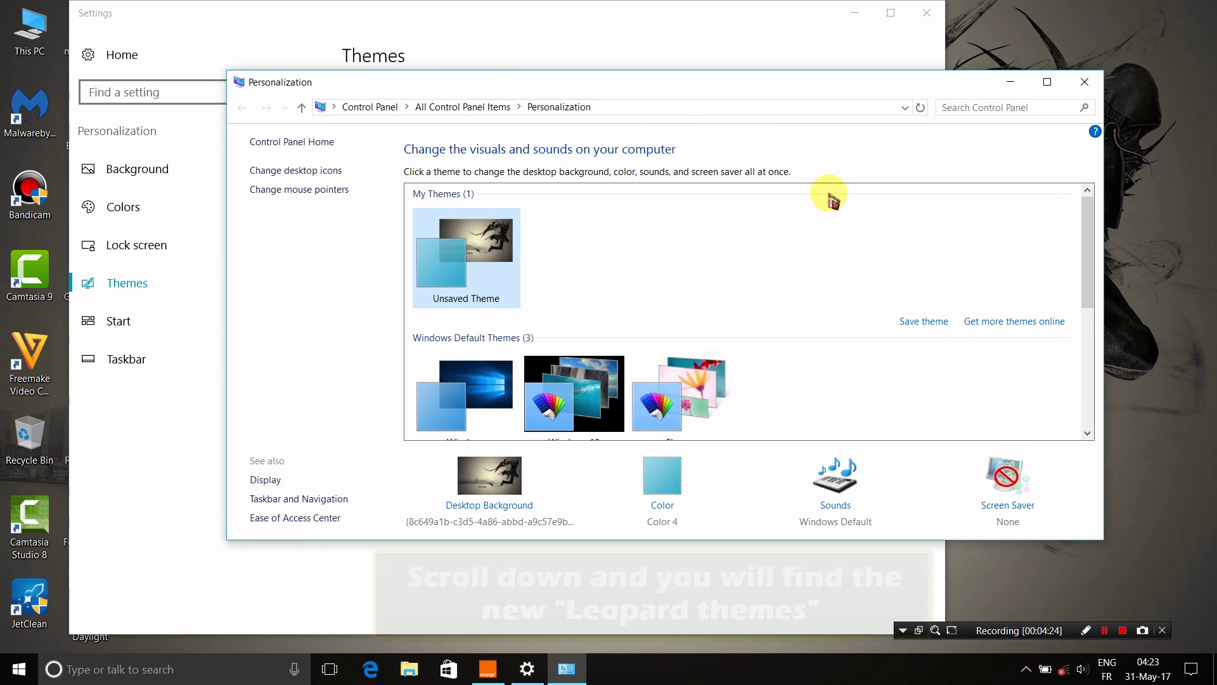
{"action": "left_click_drag", "start_coordinate": [1092, 249], "coordinate": [1032, 334]}
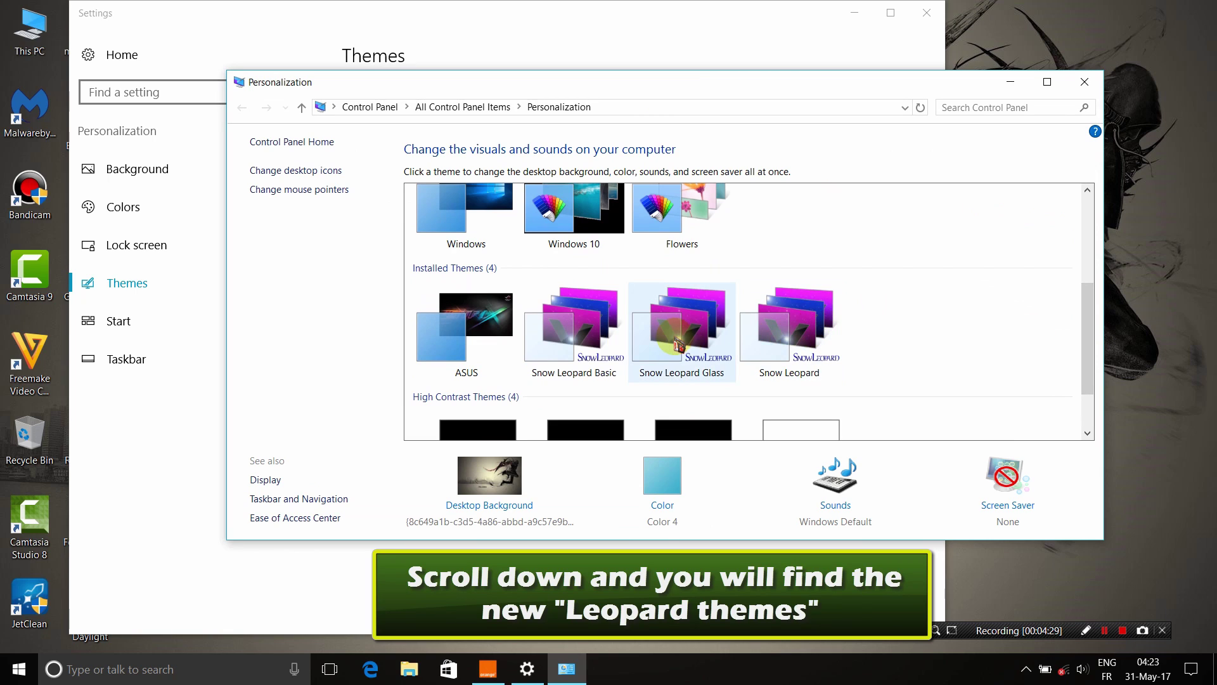
{"action": "left_click", "coordinate": [812, 348]}
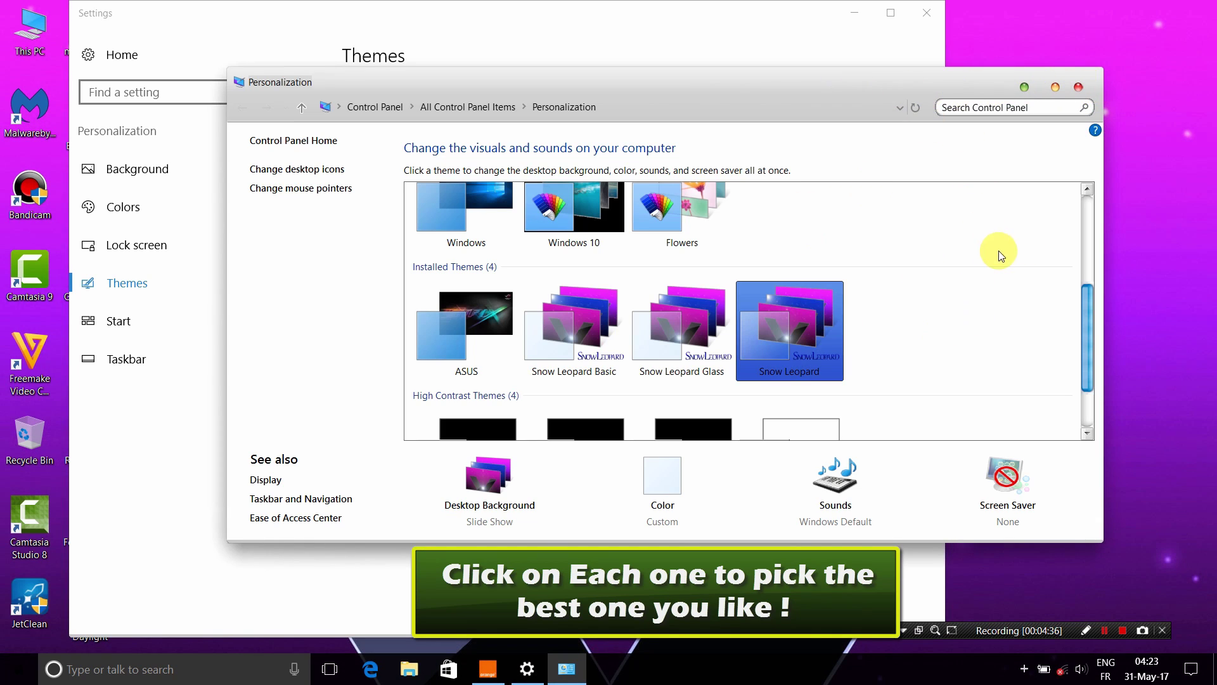
Try the Snow Leopard Glass and Snow Leopard Basic themes, close Settings, and switch back to the Snow Leopard theme
{"action": "left_click", "coordinate": [697, 346]}
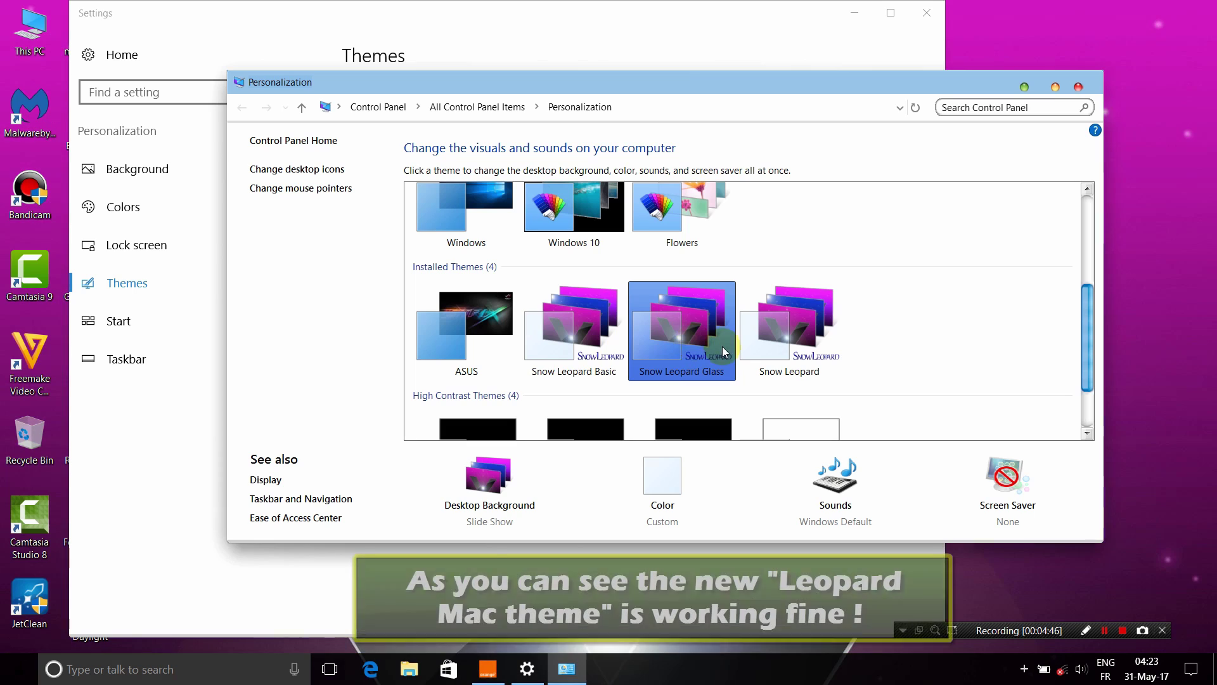
{"action": "left_click", "coordinate": [588, 340]}
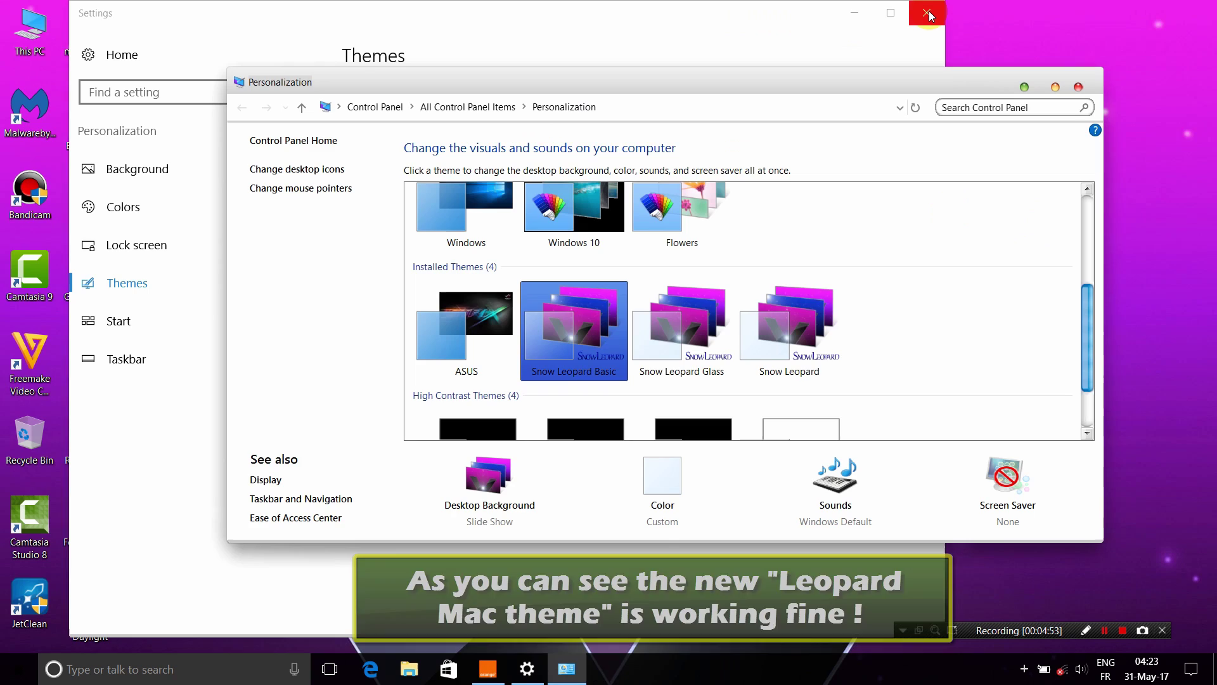
{"action": "left_click", "coordinate": [784, 23]}
{"action": "left_click", "coordinate": [927, 13]}
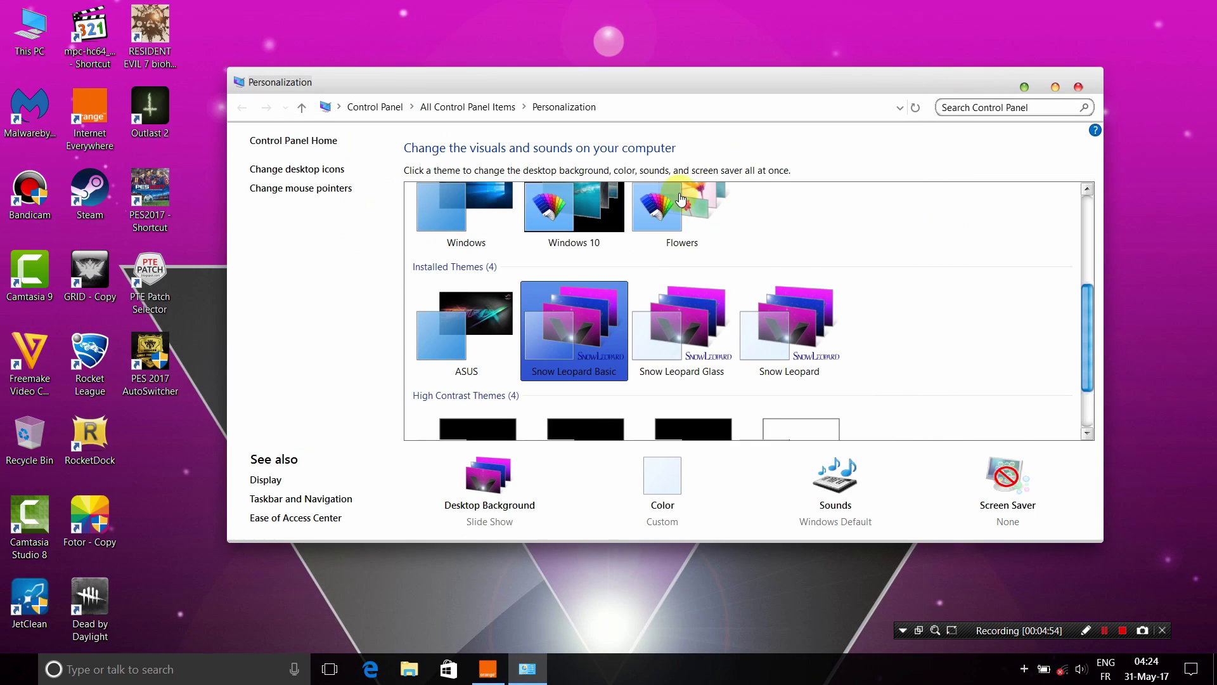
{"action": "left_click", "coordinate": [789, 333]}
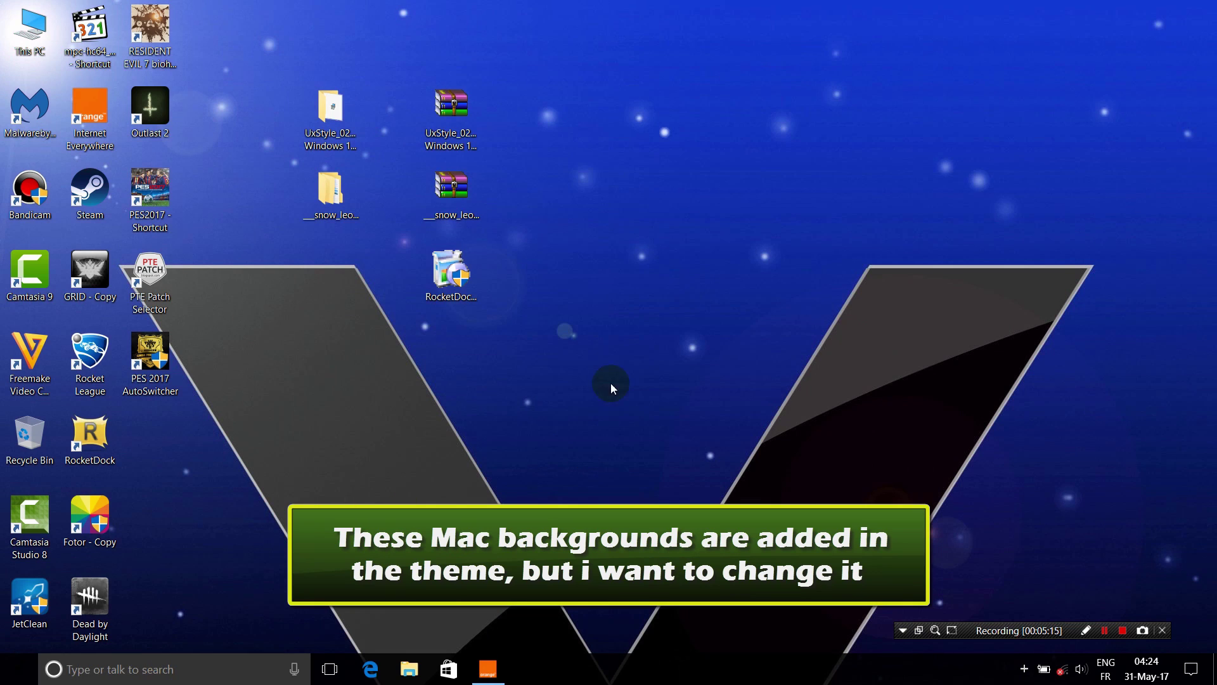
Open the picture video-games_4_Fotor from the nez folder under downloaded pics, using the desktop dock to reach the pictures
{"action": "mouse_move", "coordinate": [1173, 367]}
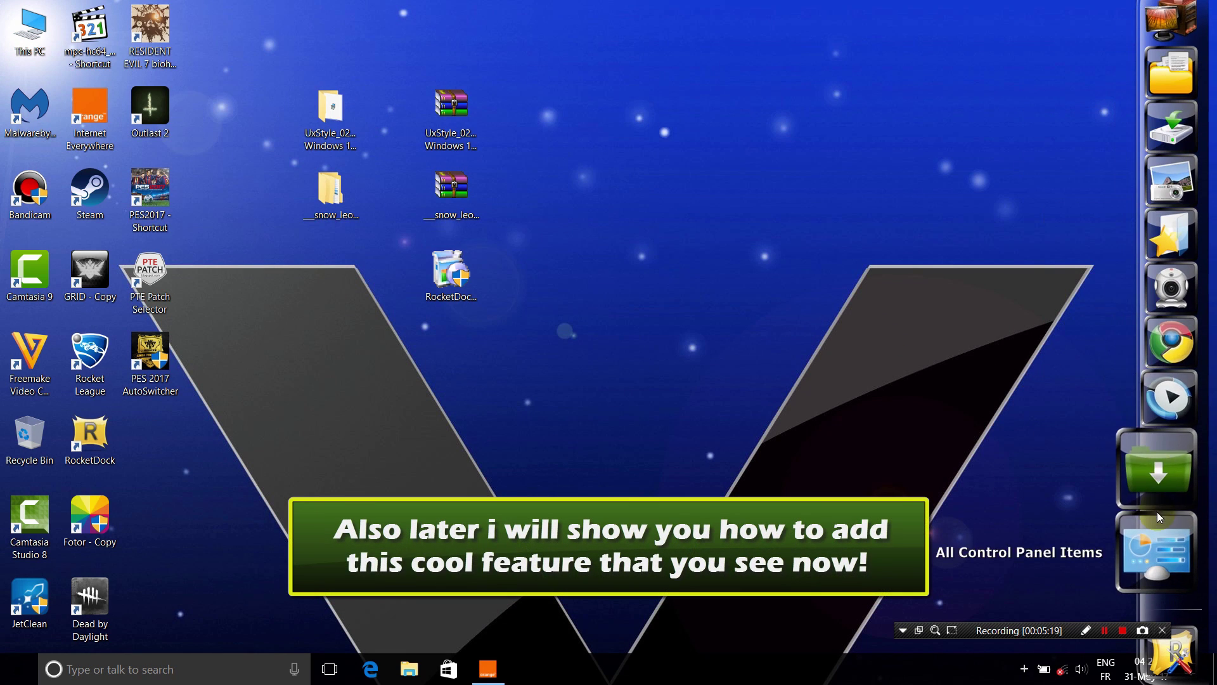
{"action": "left_click", "coordinate": [1147, 217]}
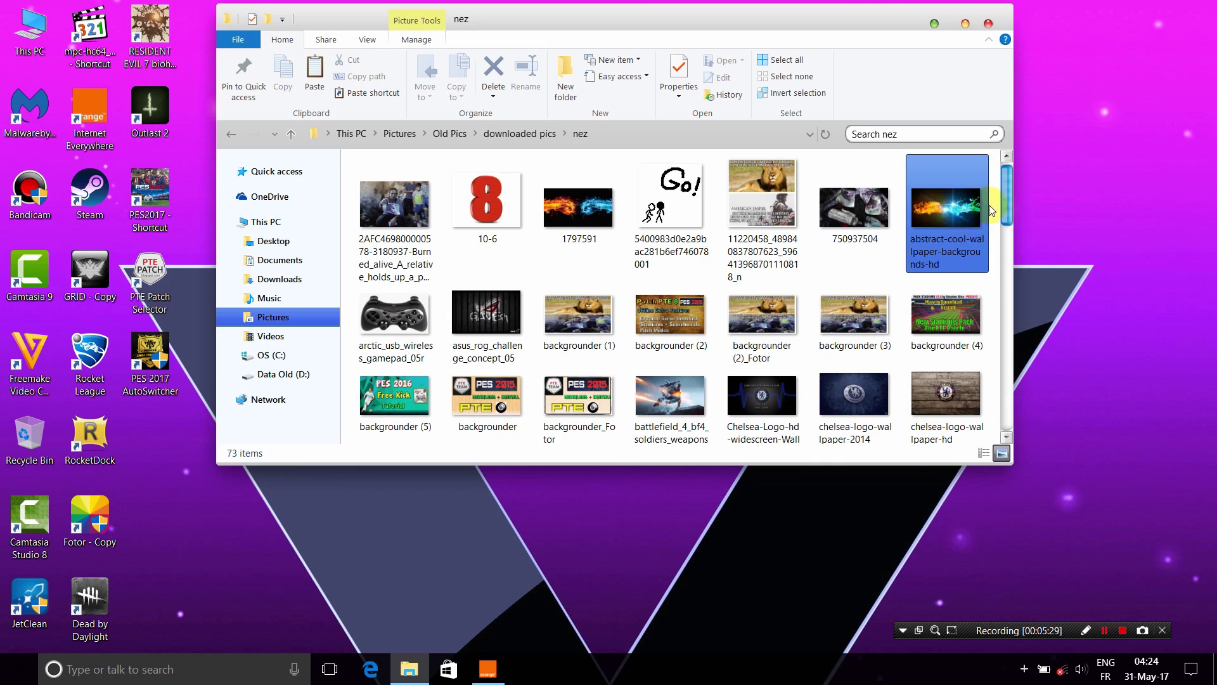
{"action": "left_click_drag", "start_coordinate": [1005, 189], "coordinate": [1004, 391]}
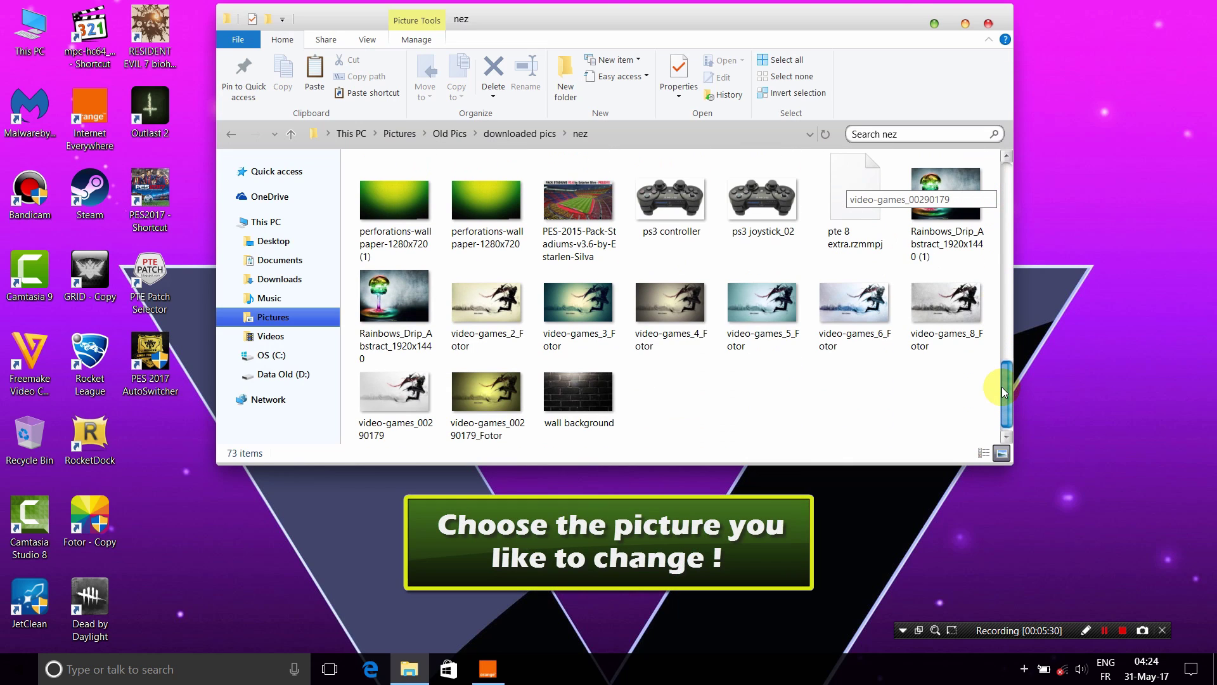
{"action": "double_click", "coordinate": [656, 322]}
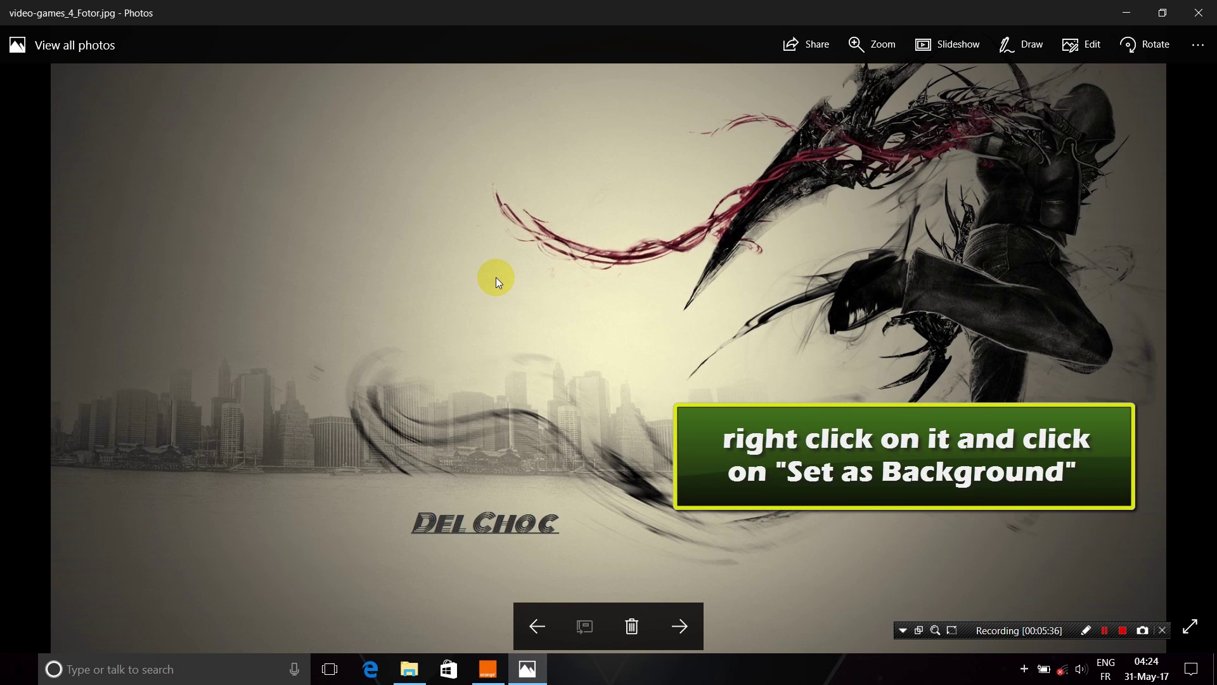
Set the opened picture as the desktop background, and close the photo viewer and the nez folder
{"action": "right_click", "coordinate": [496, 276]}
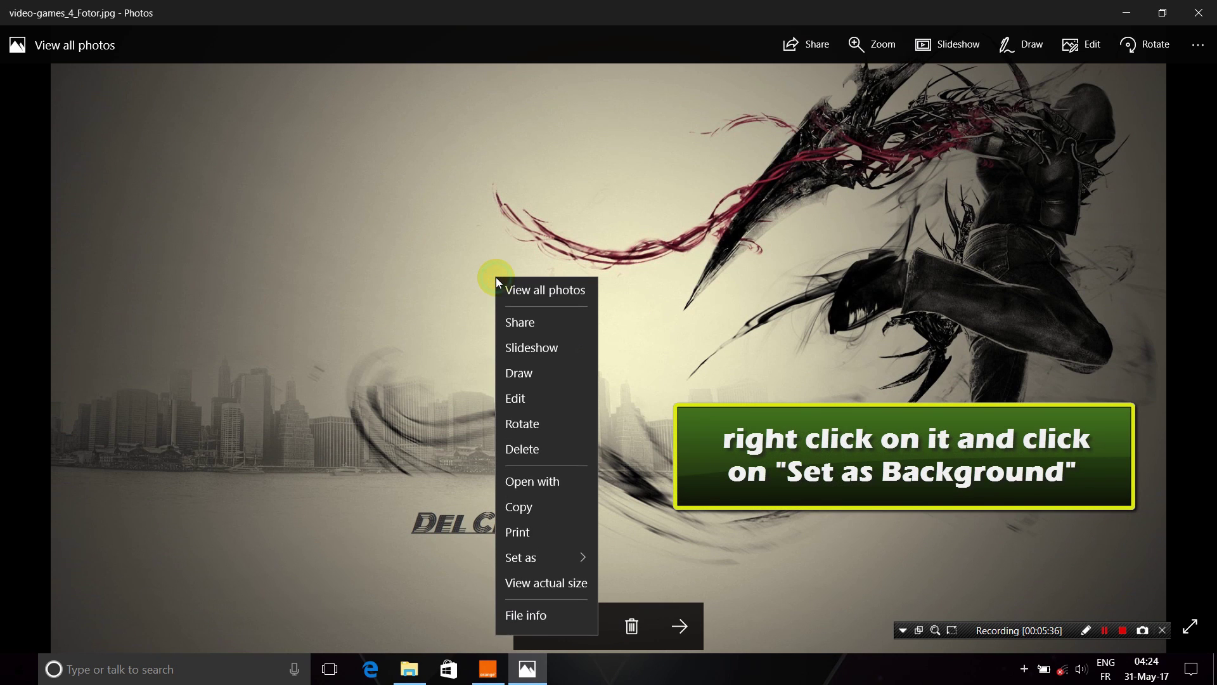
{"action": "left_click", "coordinate": [553, 563]}
{"action": "left_click", "coordinate": [649, 592]}
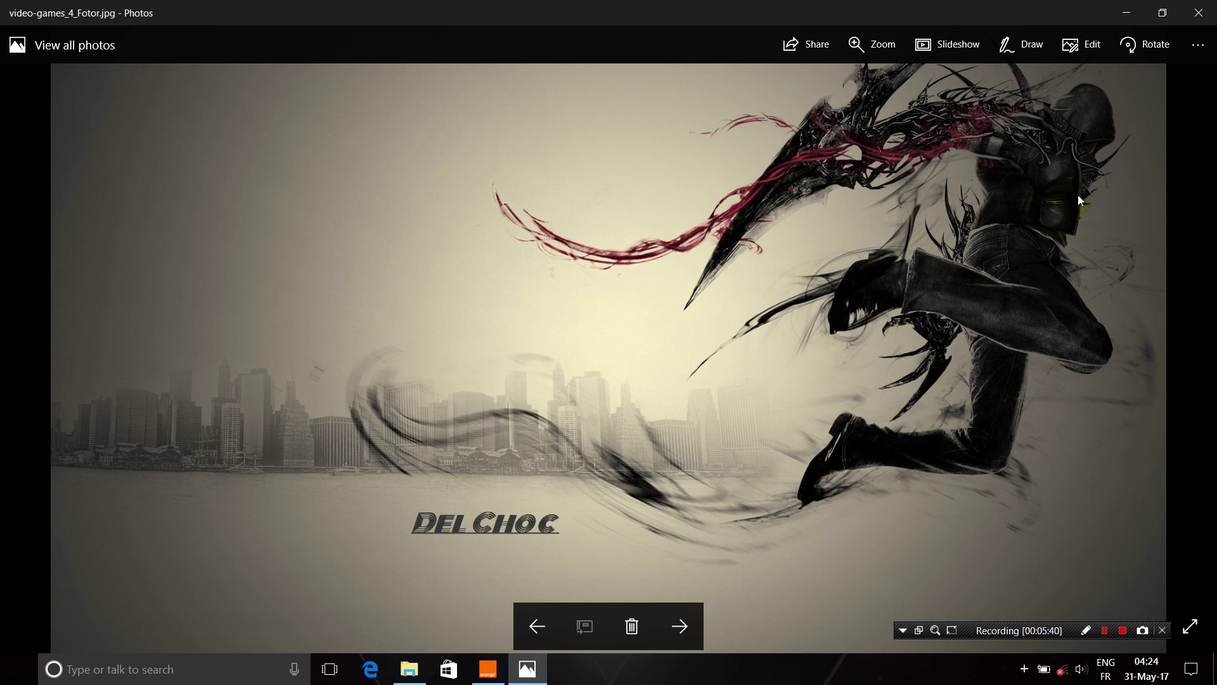
{"action": "left_click", "coordinate": [1207, 13]}
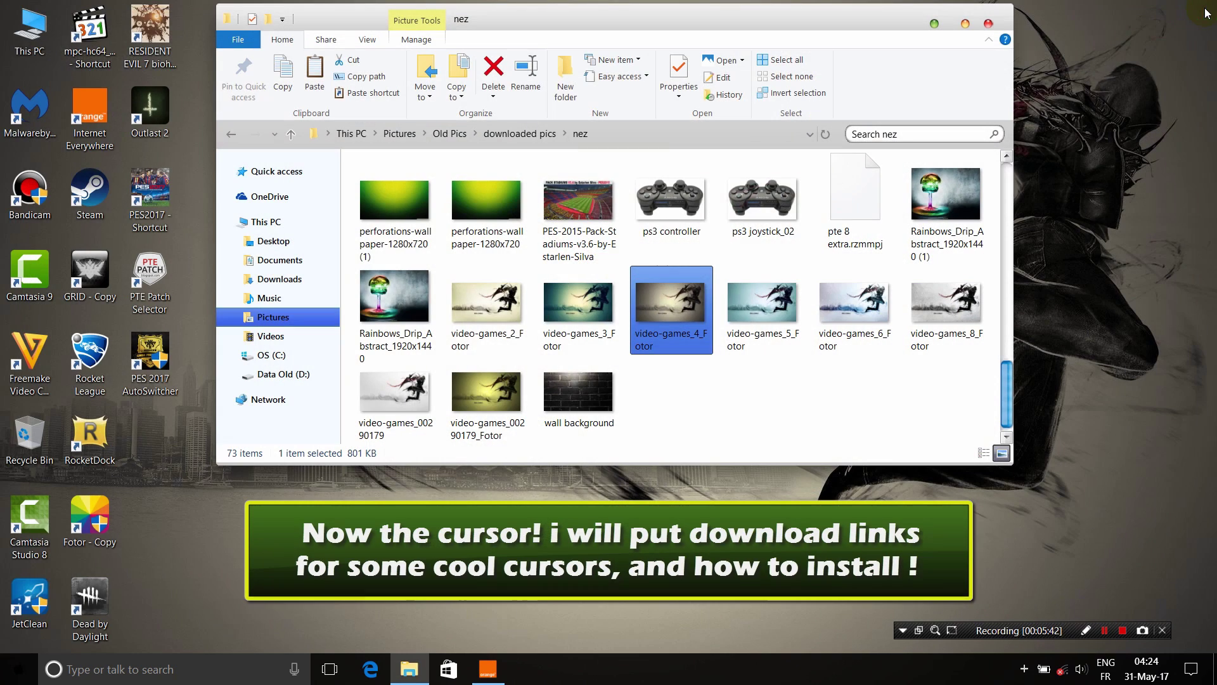
{"action": "left_click", "coordinate": [990, 25]}
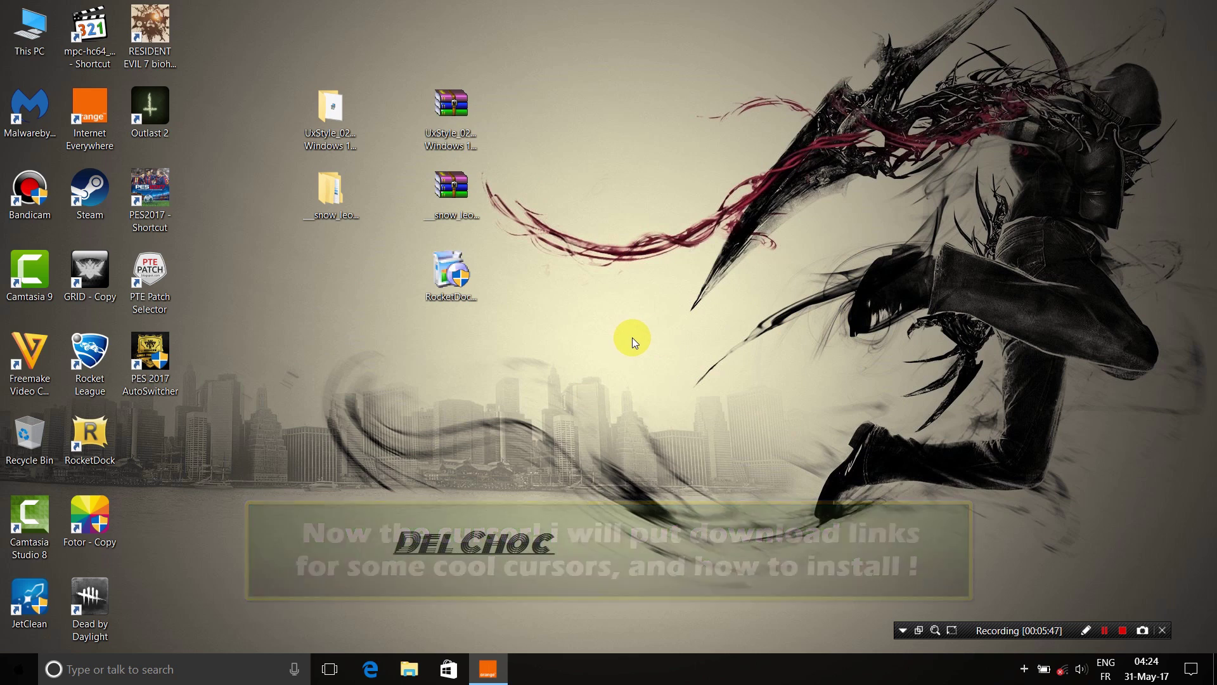
Open the mouse pointer settings through the themes section of the desktop's personalization settings
{"action": "right_click", "coordinate": [632, 338]}
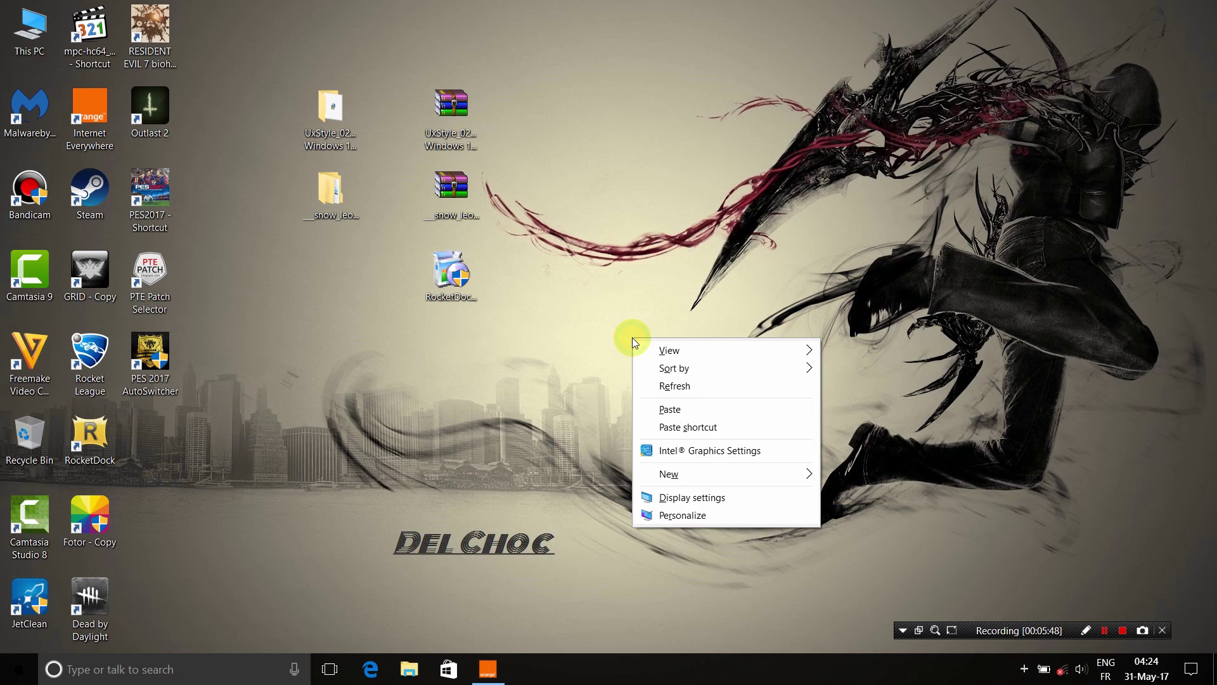
{"action": "left_click", "coordinate": [713, 518]}
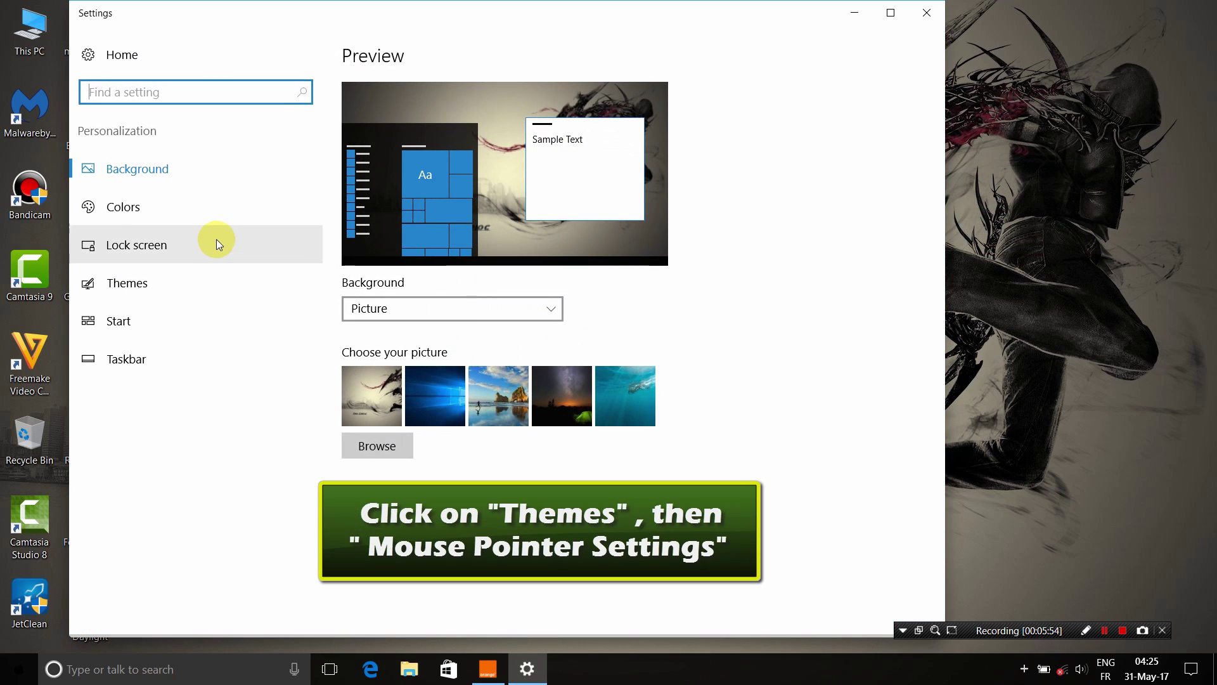
{"action": "left_click", "coordinate": [161, 284]}
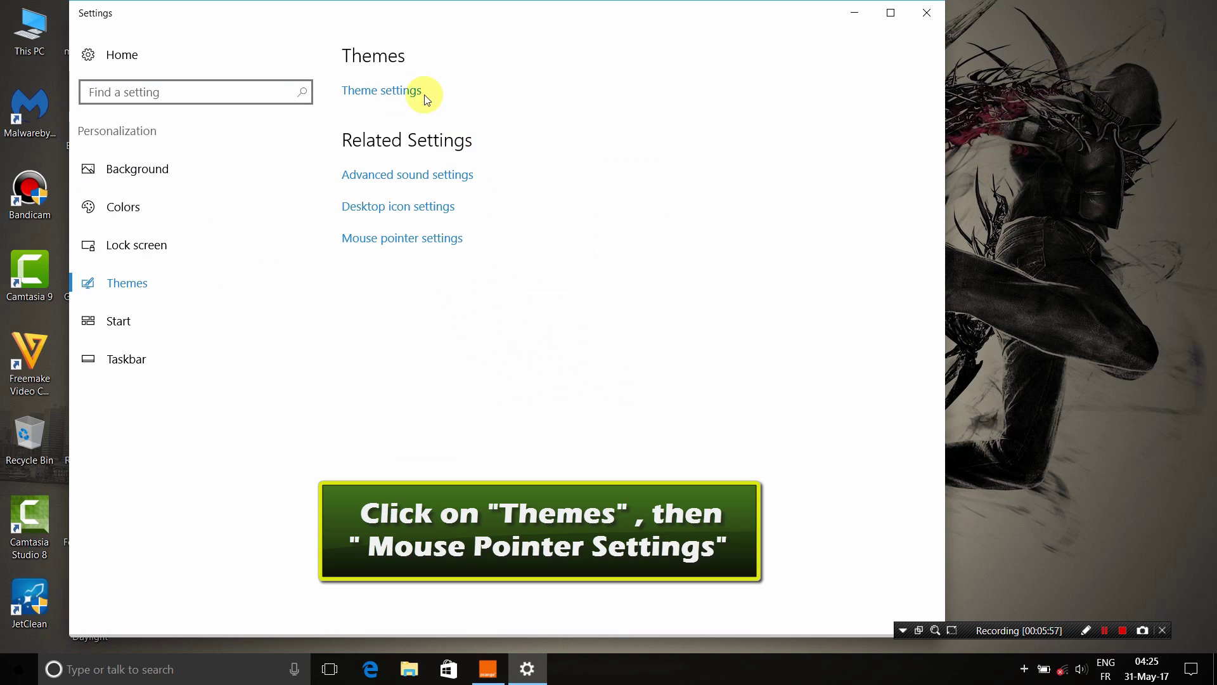
{"action": "left_click", "coordinate": [406, 246]}
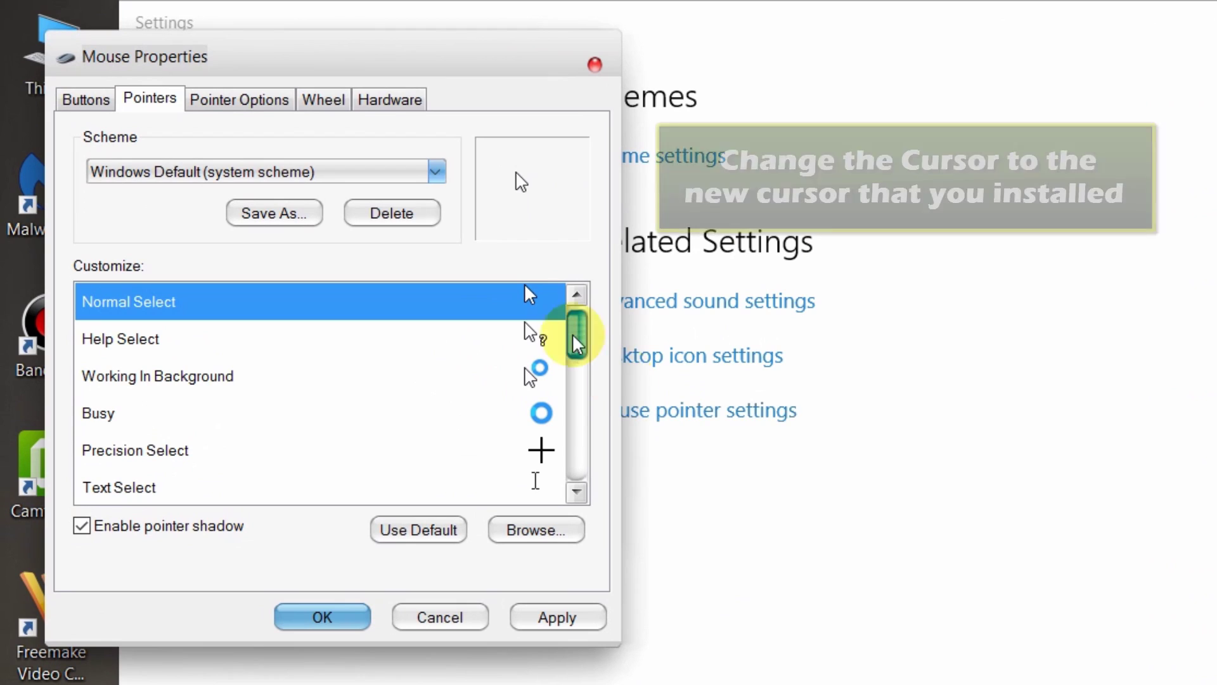
Try the Rediron(red) pointer scheme, apply Rediron(Blue) instead, and close Mouse Properties and Settings
{"action": "left_click", "coordinate": [364, 172]}
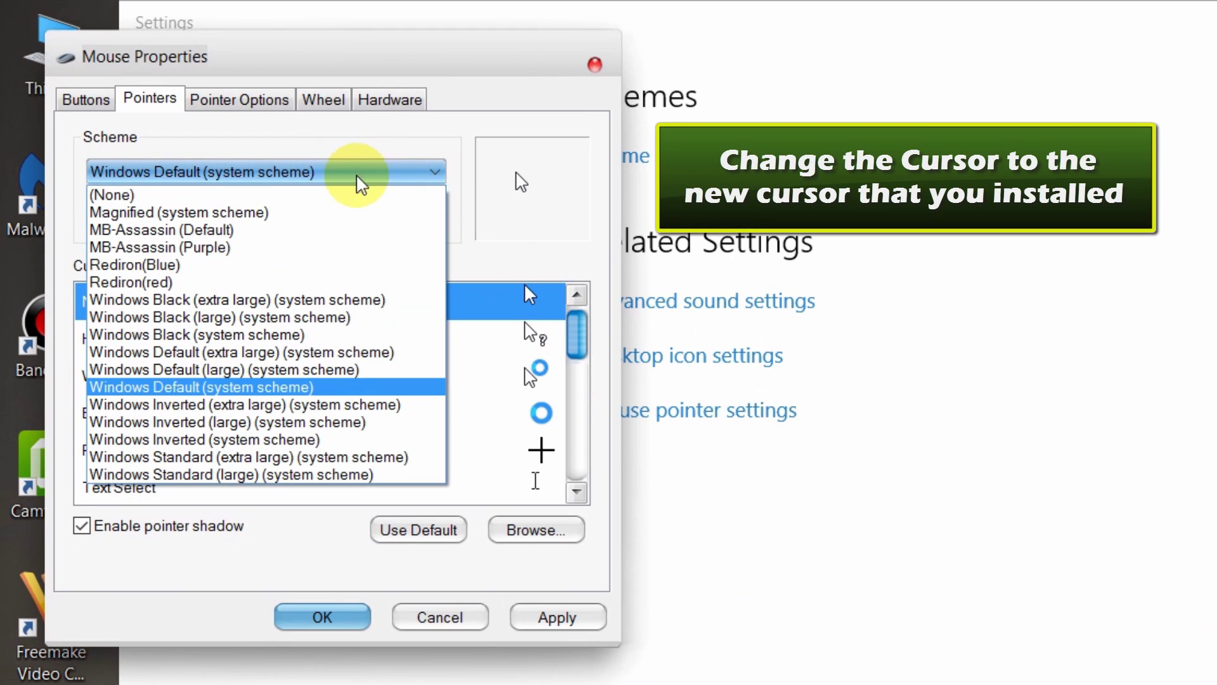
{"action": "left_click", "coordinate": [219, 282]}
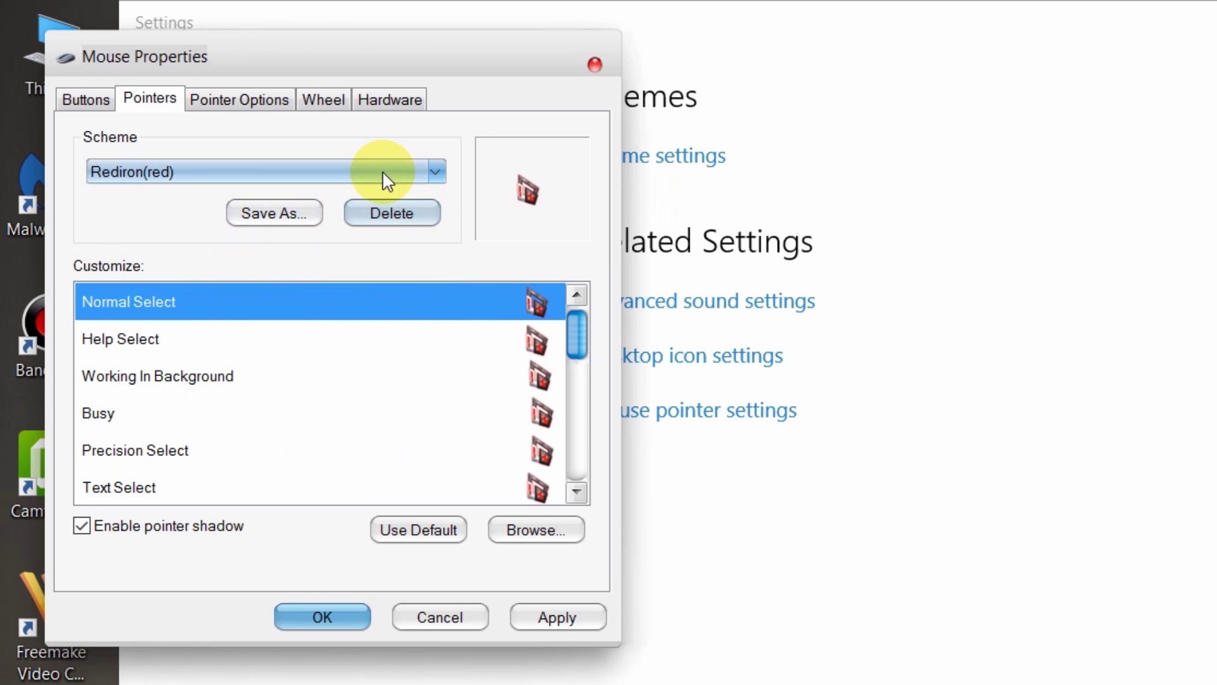
{"action": "left_click", "coordinate": [382, 170]}
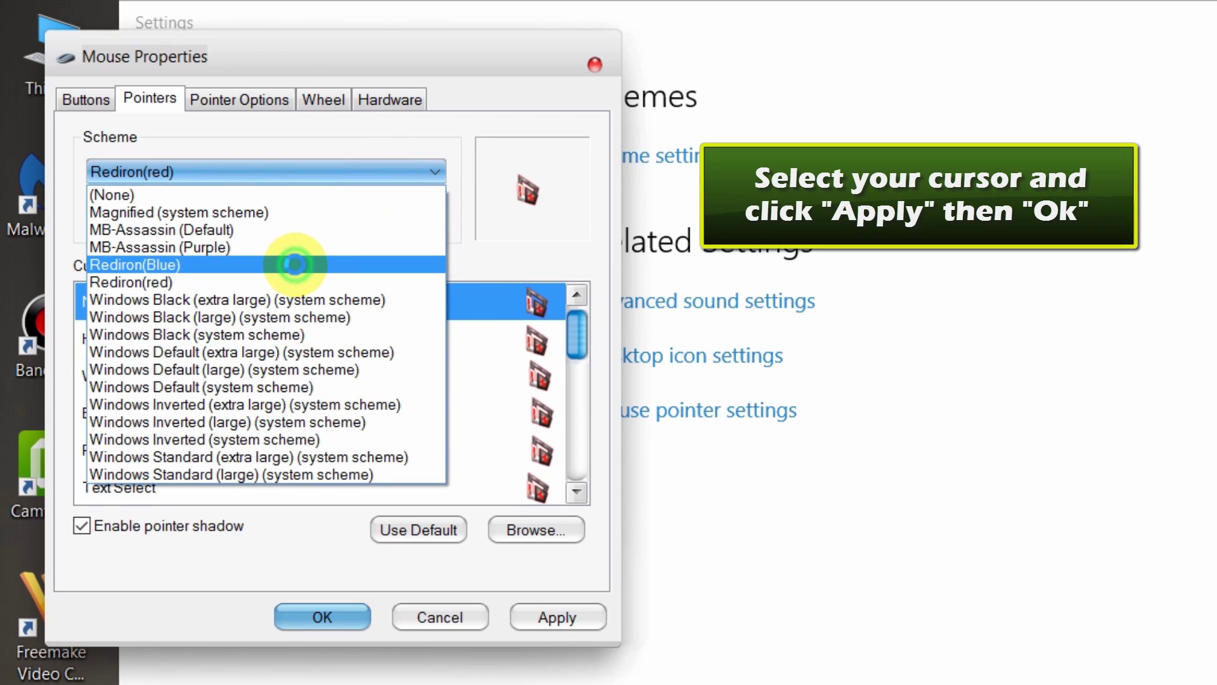
{"action": "left_click", "coordinate": [299, 267]}
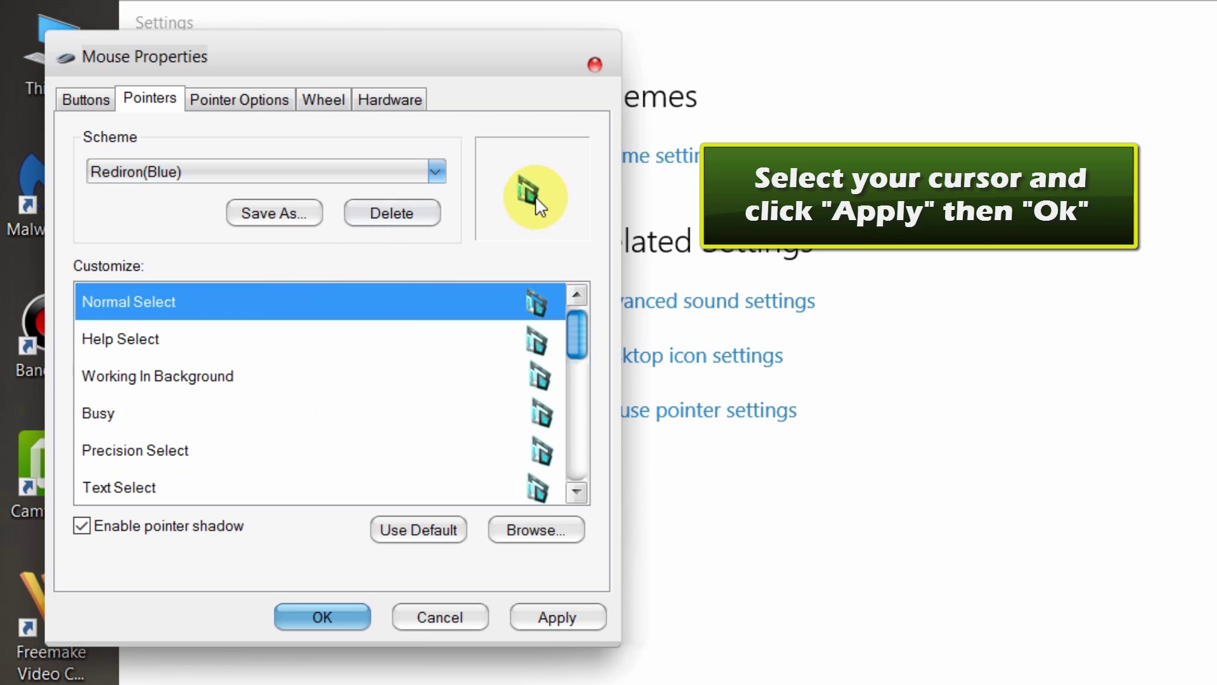
{"action": "left_click", "coordinate": [564, 625]}
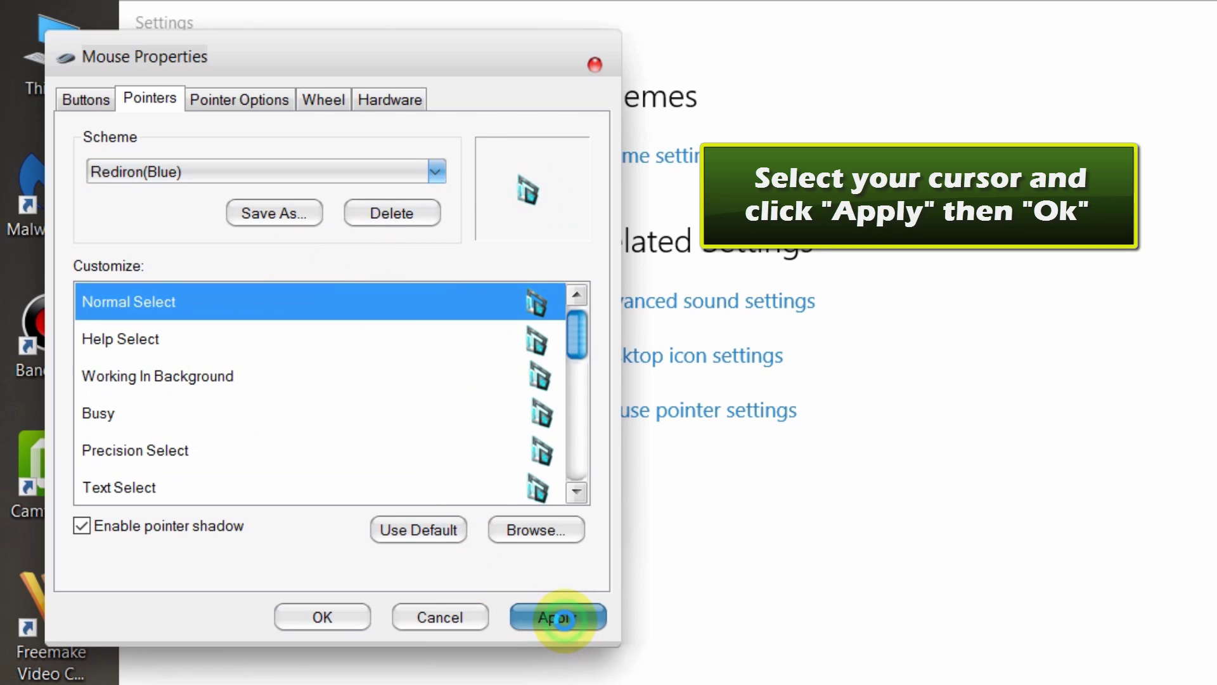
{"action": "left_click", "coordinate": [330, 621]}
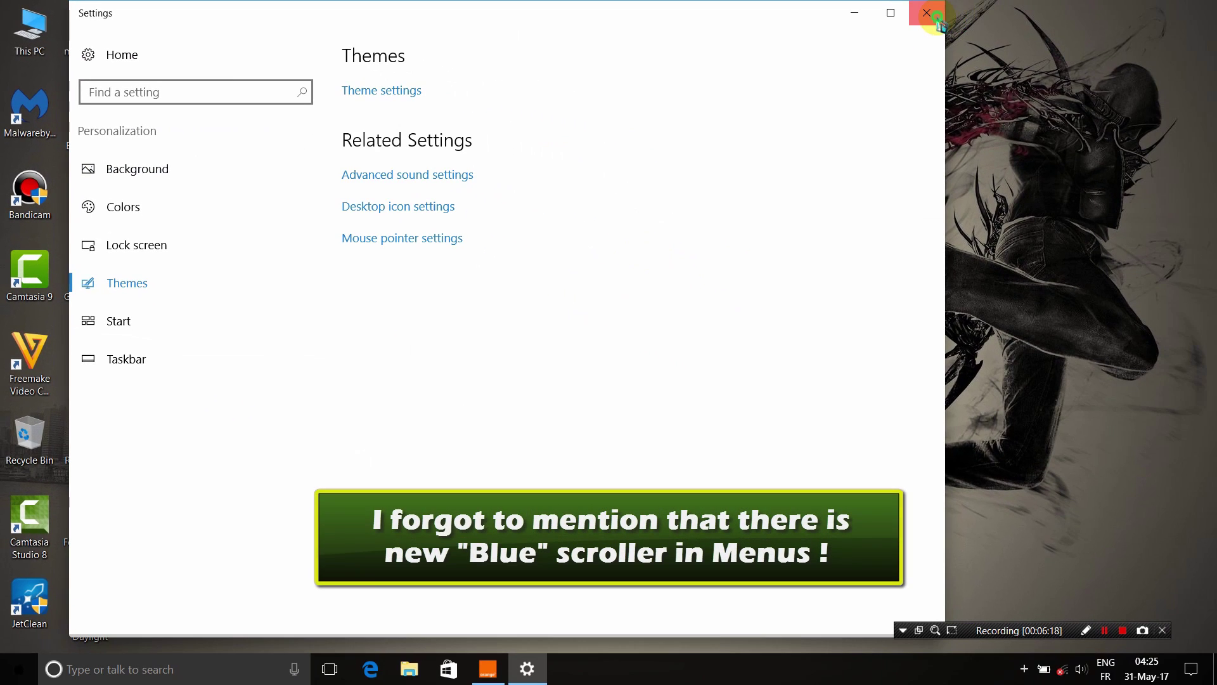
{"action": "left_click", "coordinate": [927, 13]}
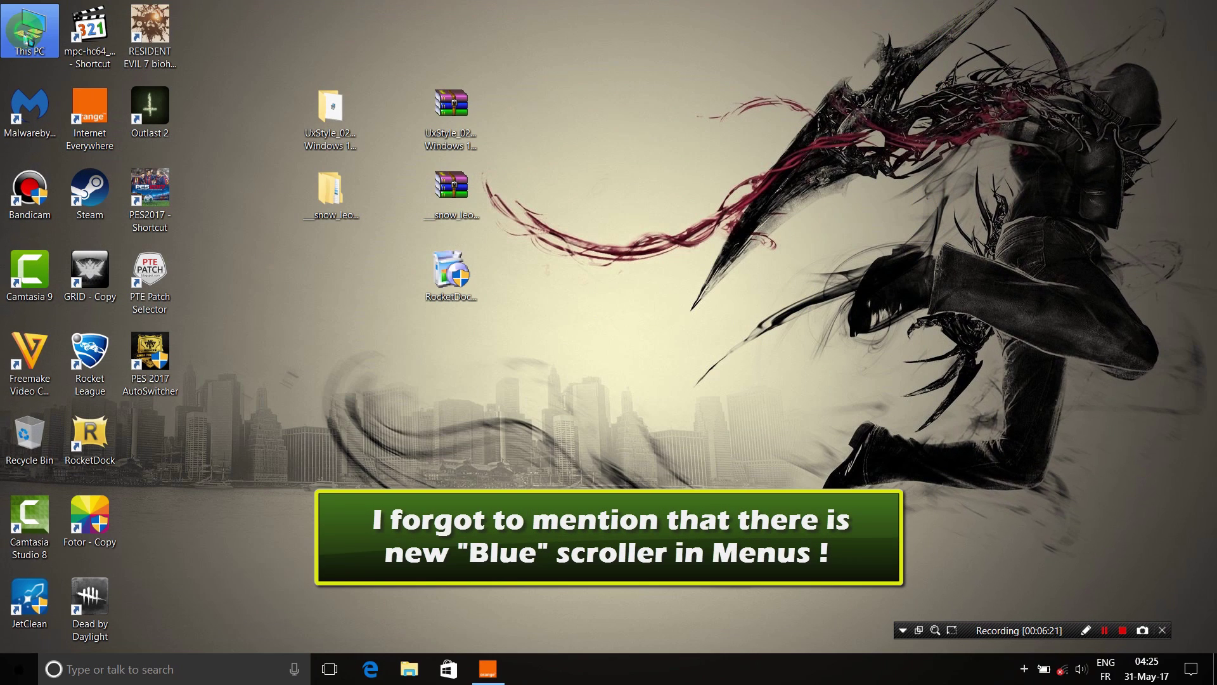
Open the OS (C:) drive from This PC, examine the themed scrollbar in its file list, and close the window
{"action": "double_click", "coordinate": [24, 33]}
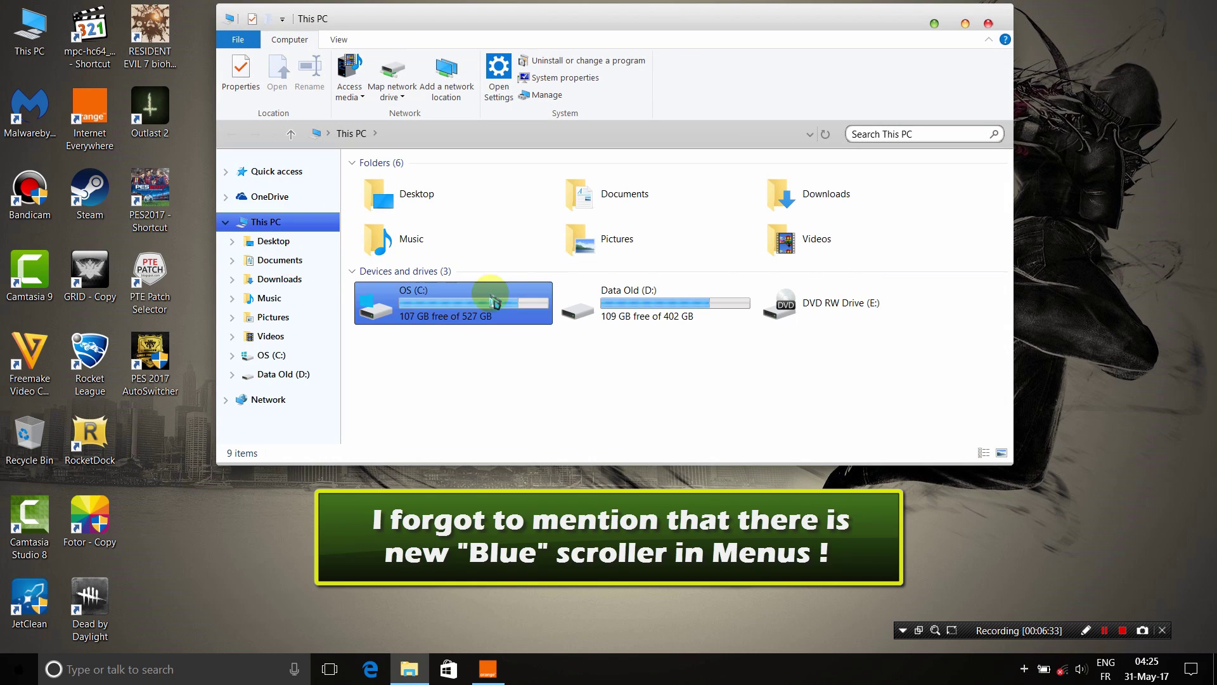
{"action": "double_click", "coordinate": [426, 316]}
{"action": "mouse_move", "coordinate": [1007, 197]}
{"action": "left_mouse_down"}
{"action": "mouse_move", "coordinate": [998, 275]}
{"action": "mouse_move", "coordinate": [1006, 179]}
{"action": "mouse_move", "coordinate": [1002, 242]}
{"action": "mouse_move", "coordinate": [1012, 193]}
{"action": "left_mouse_up"}
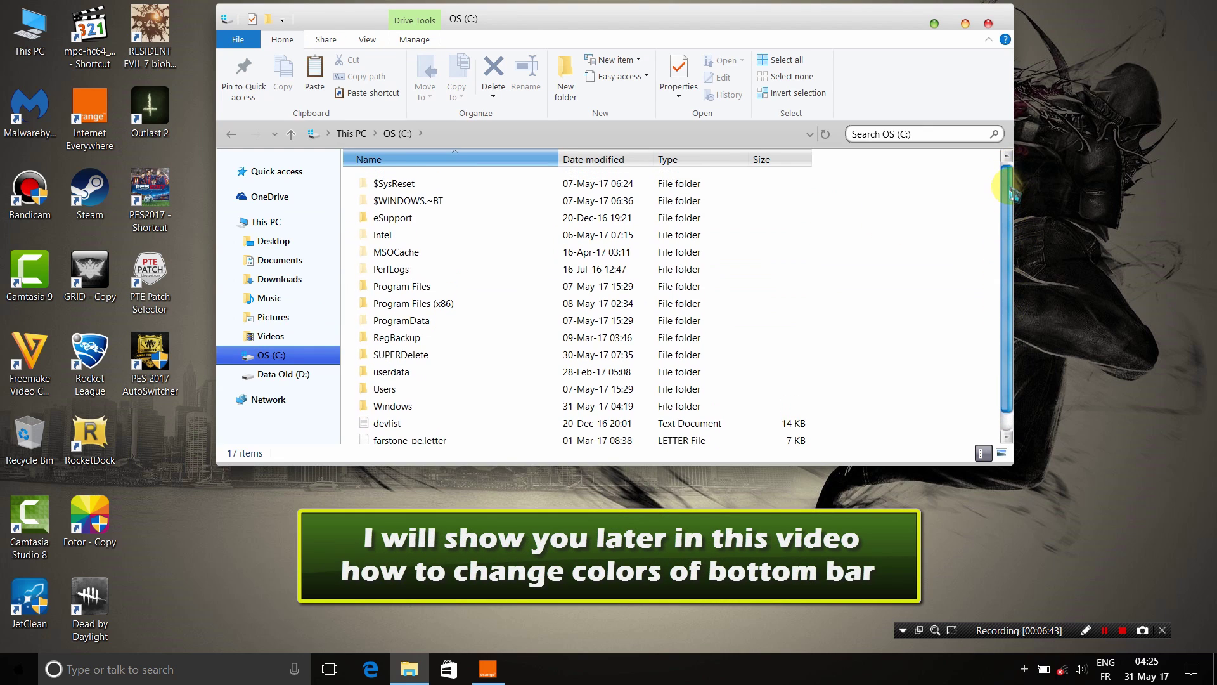
{"action": "left_click", "coordinate": [987, 26]}
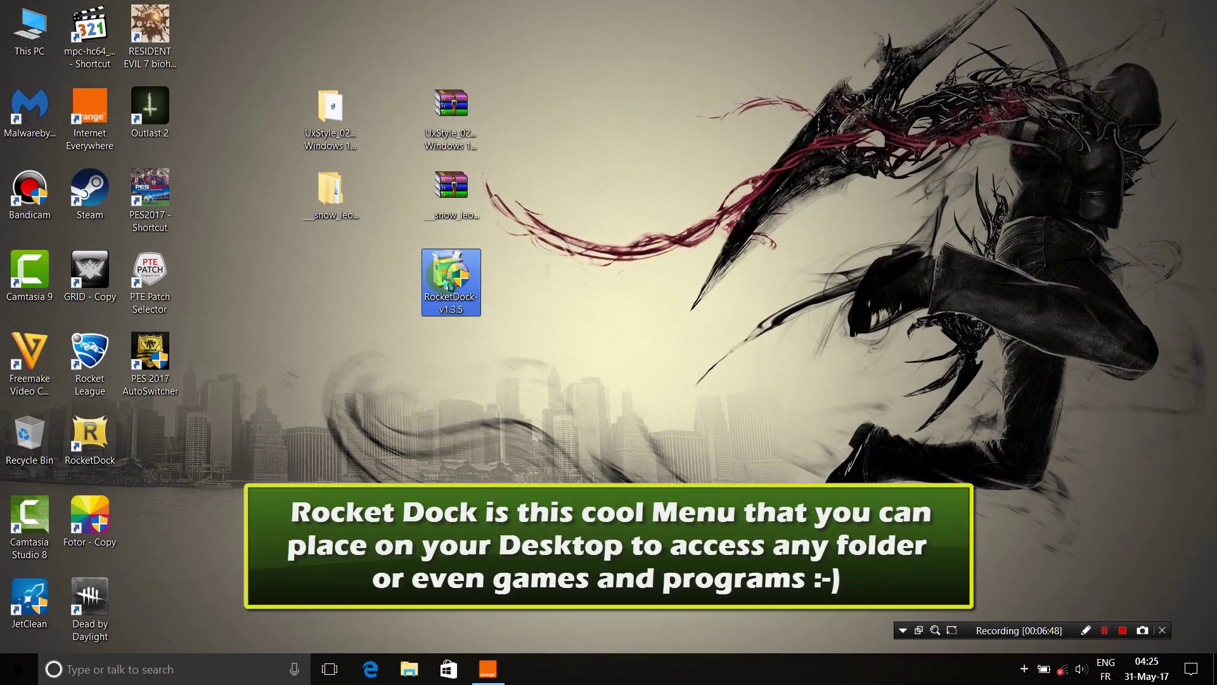
Try to install RocketDock v1.3.5 from the desktop with English as the setup language
{"action": "mouse_move", "coordinate": [1214, 459]}
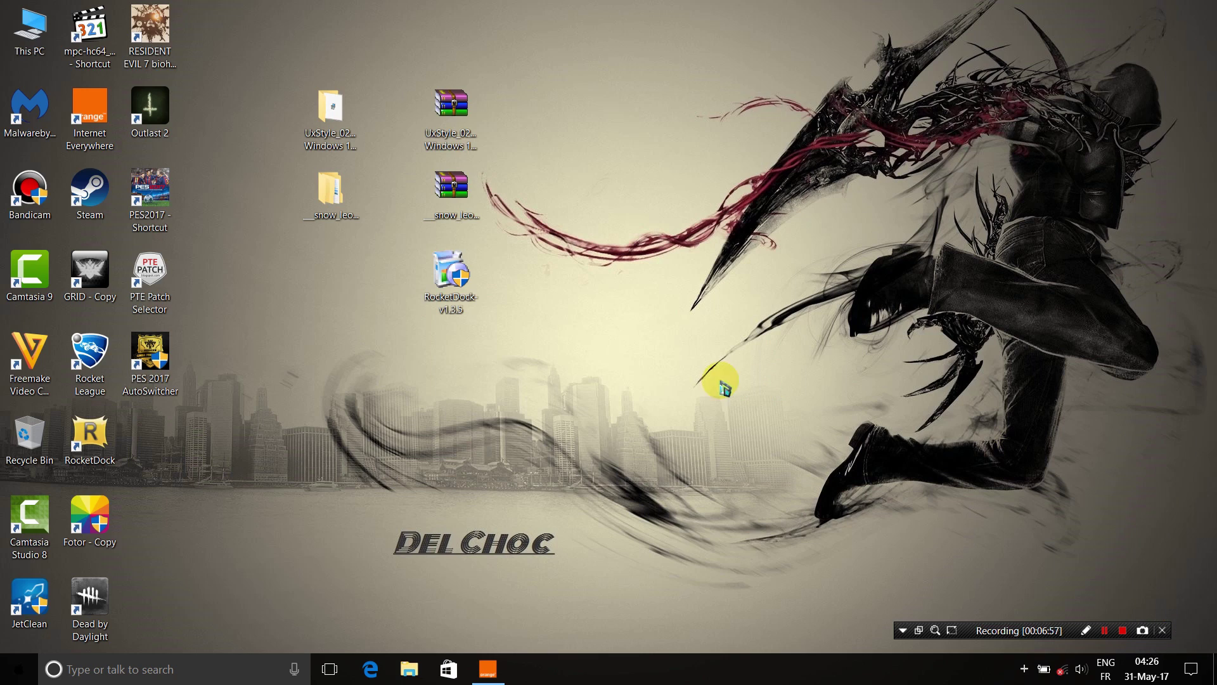
{"action": "left_click", "coordinate": [452, 282]}
{"action": "double_click", "coordinate": [451, 293]}
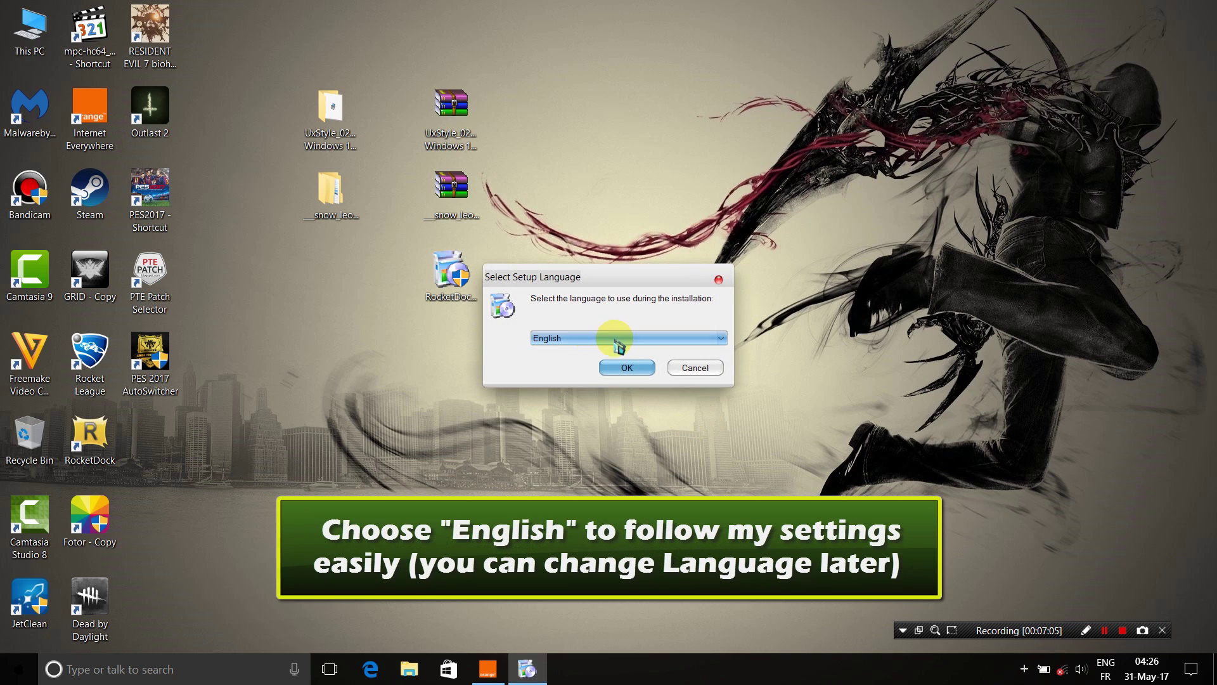
{"action": "left_click", "coordinate": [628, 369]}
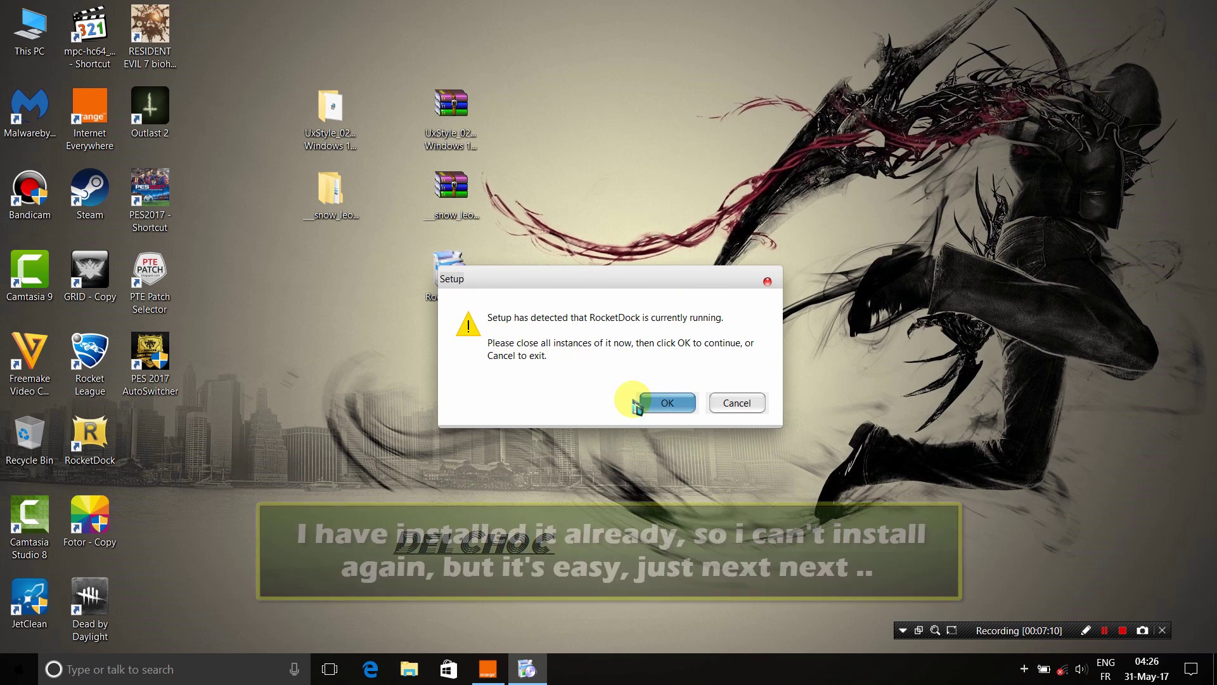
{"action": "left_click", "coordinate": [738, 403]}
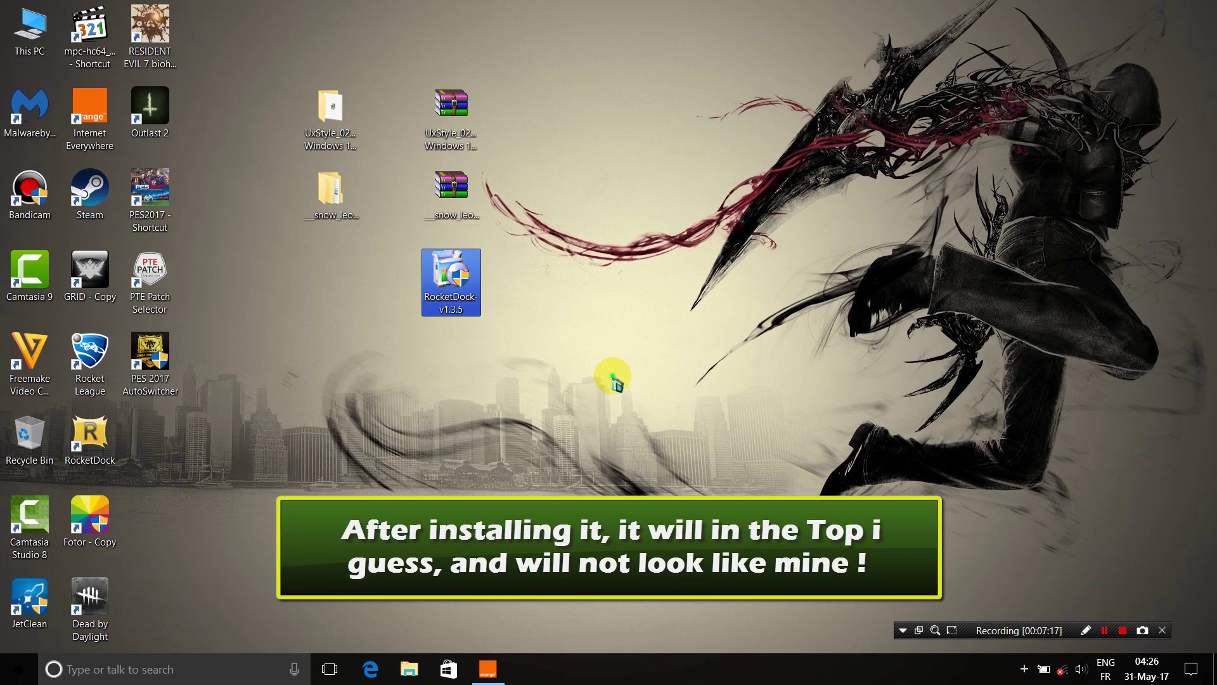
Open the dock's settings from the dock itself and show its General options
{"action": "mouse_move", "coordinate": [1208, 485]}
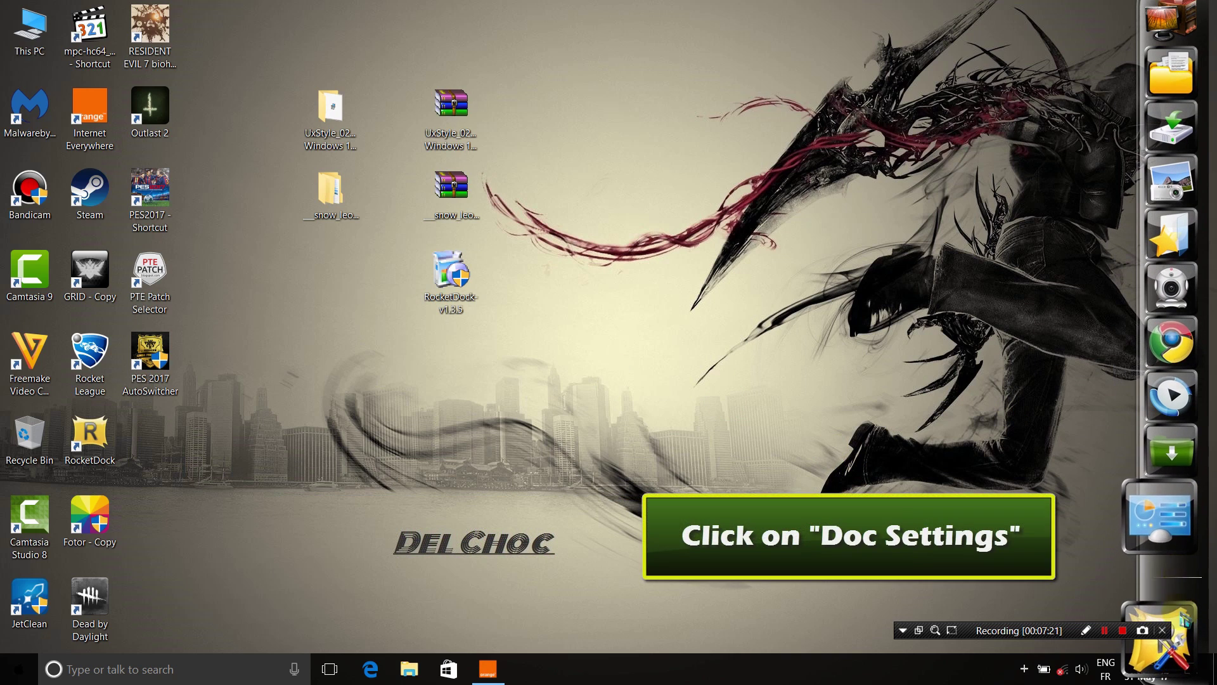
{"action": "left_click", "coordinate": [1155, 625]}
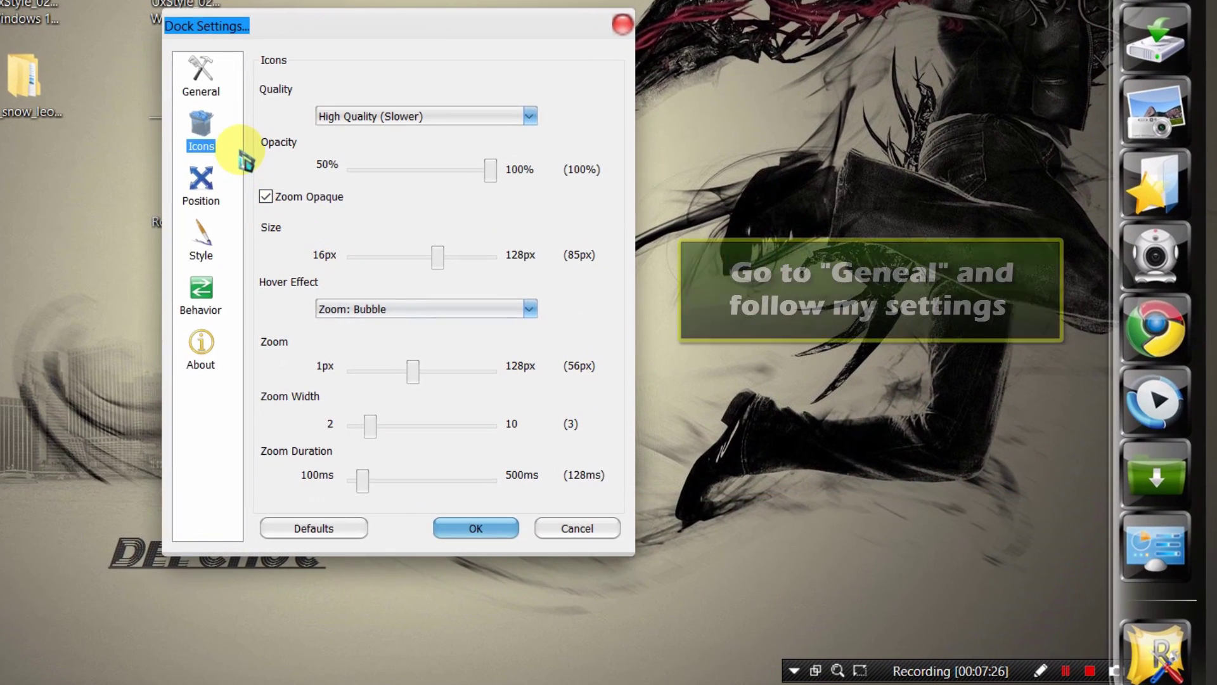
{"action": "left_click", "coordinate": [206, 83]}
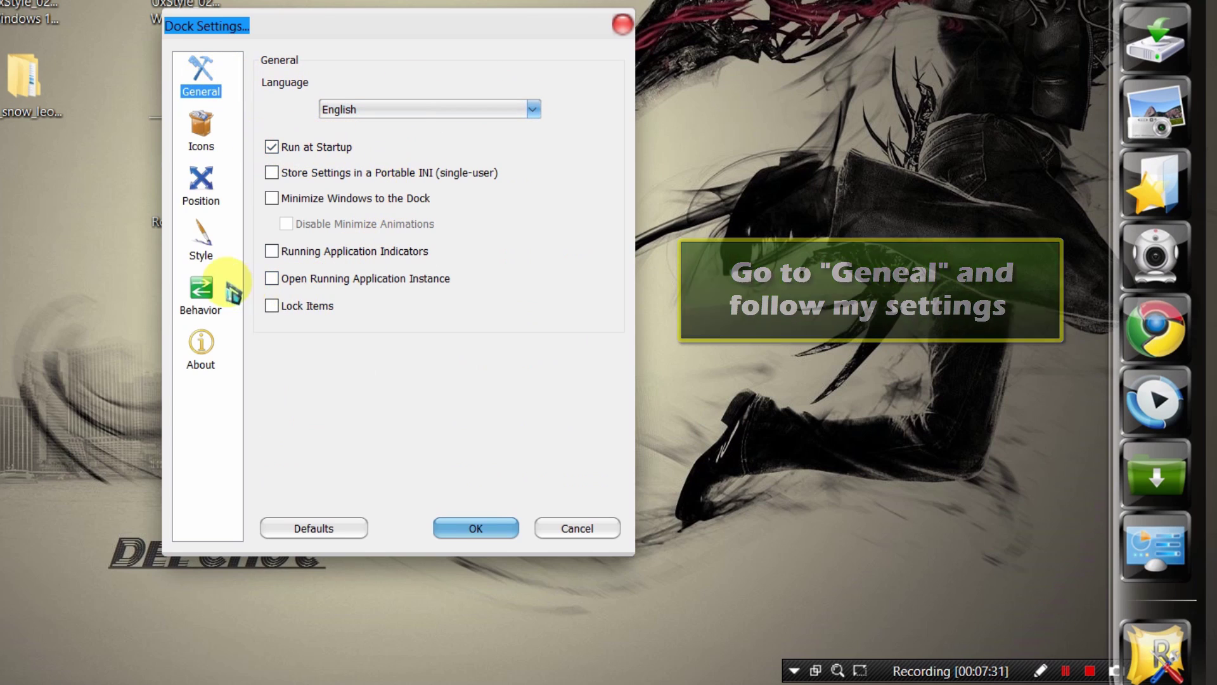
Try Average Quality for the dock icons, return to High Quality (Slower), and reselect the Zoom: Bubble hover effect
{"action": "left_click", "coordinate": [202, 144]}
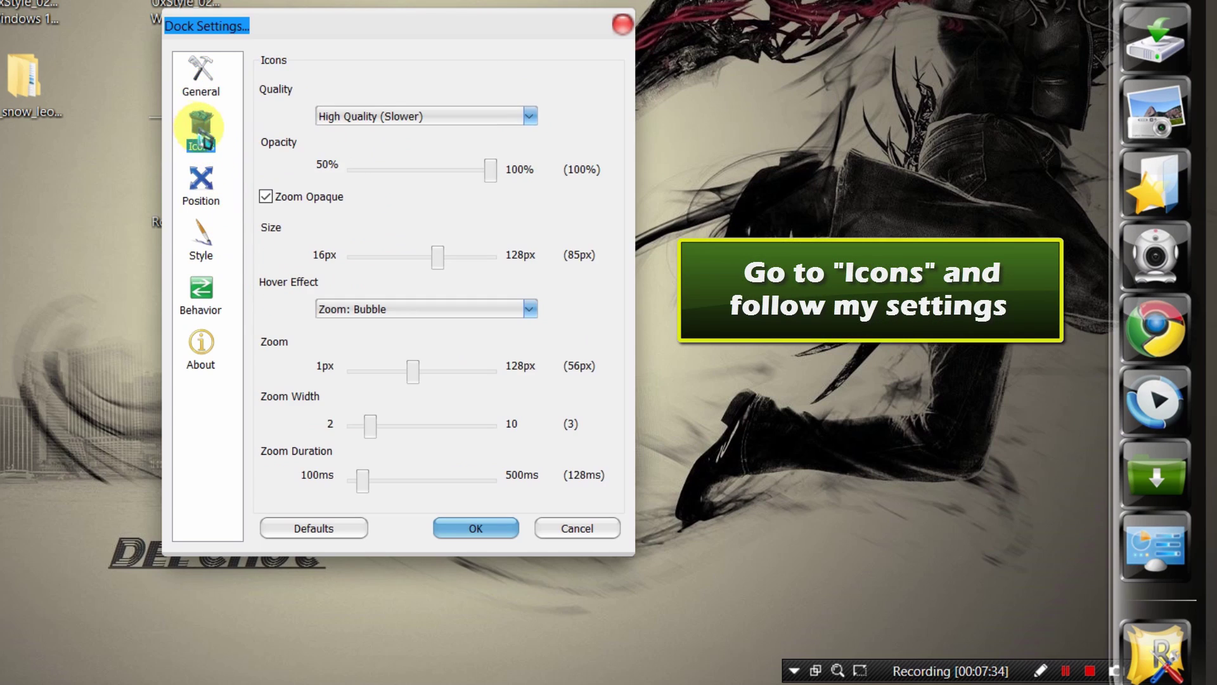
{"action": "left_click", "coordinate": [439, 121]}
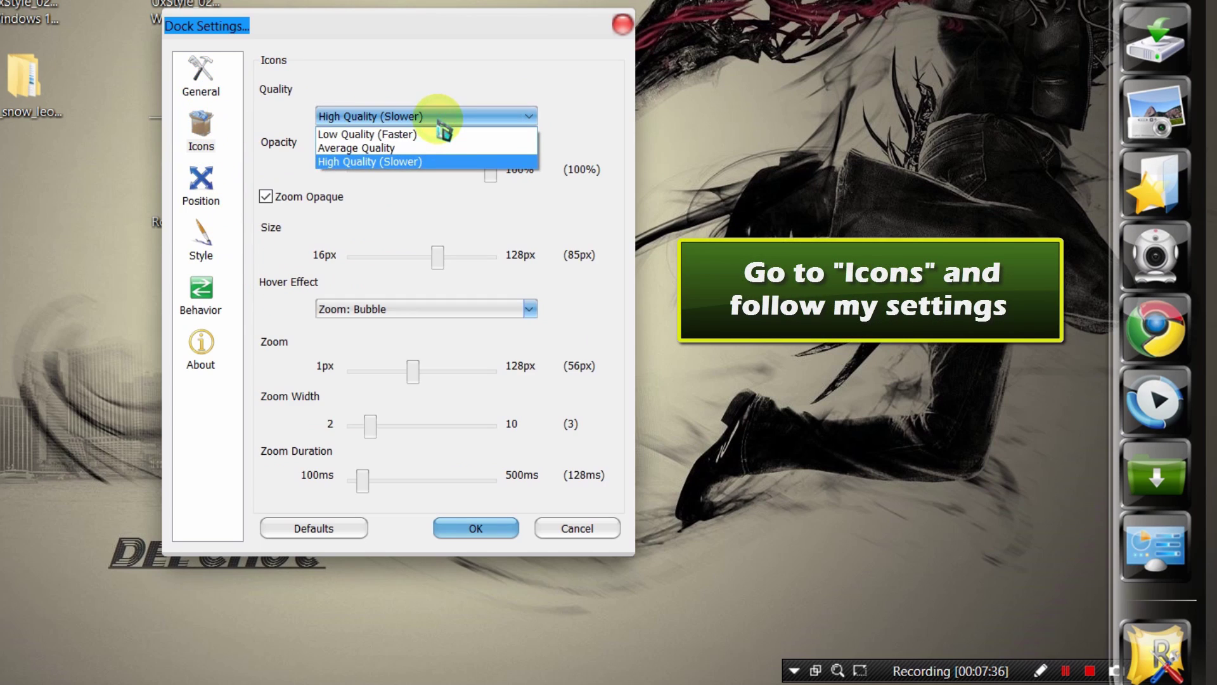
{"action": "left_click", "coordinate": [421, 150]}
{"action": "left_click", "coordinate": [381, 118]}
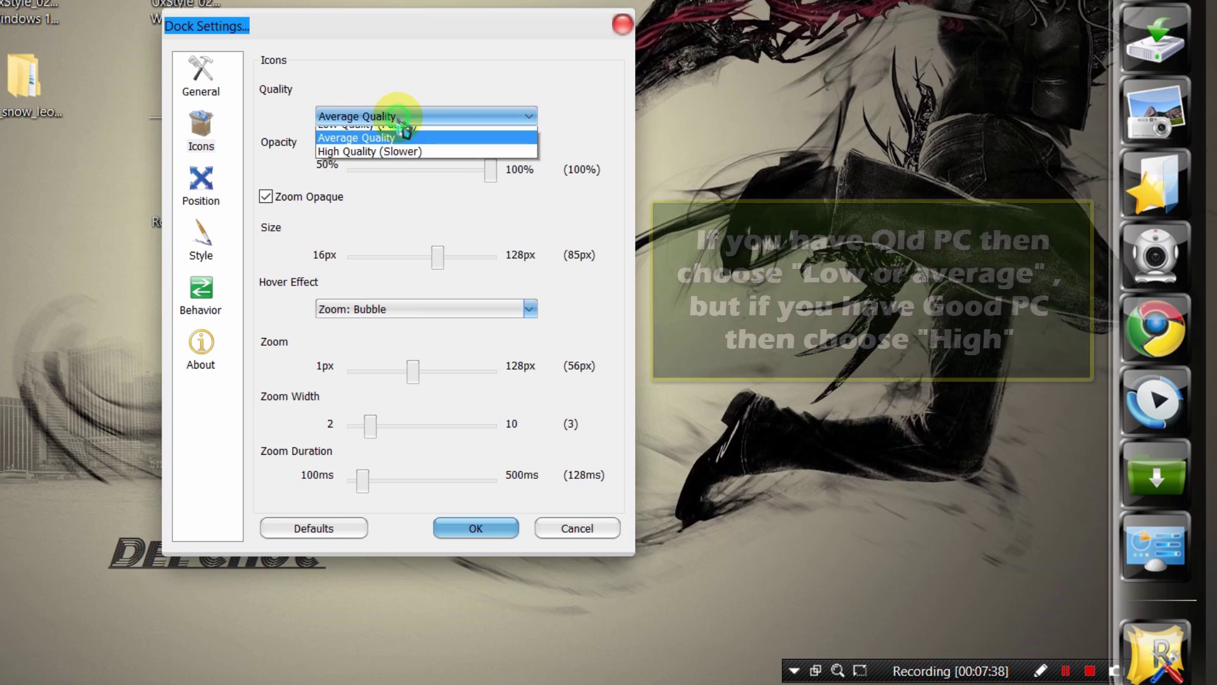
{"action": "left_click", "coordinate": [385, 135]}
{"action": "left_click", "coordinate": [429, 120]}
{"action": "left_click", "coordinate": [390, 164]}
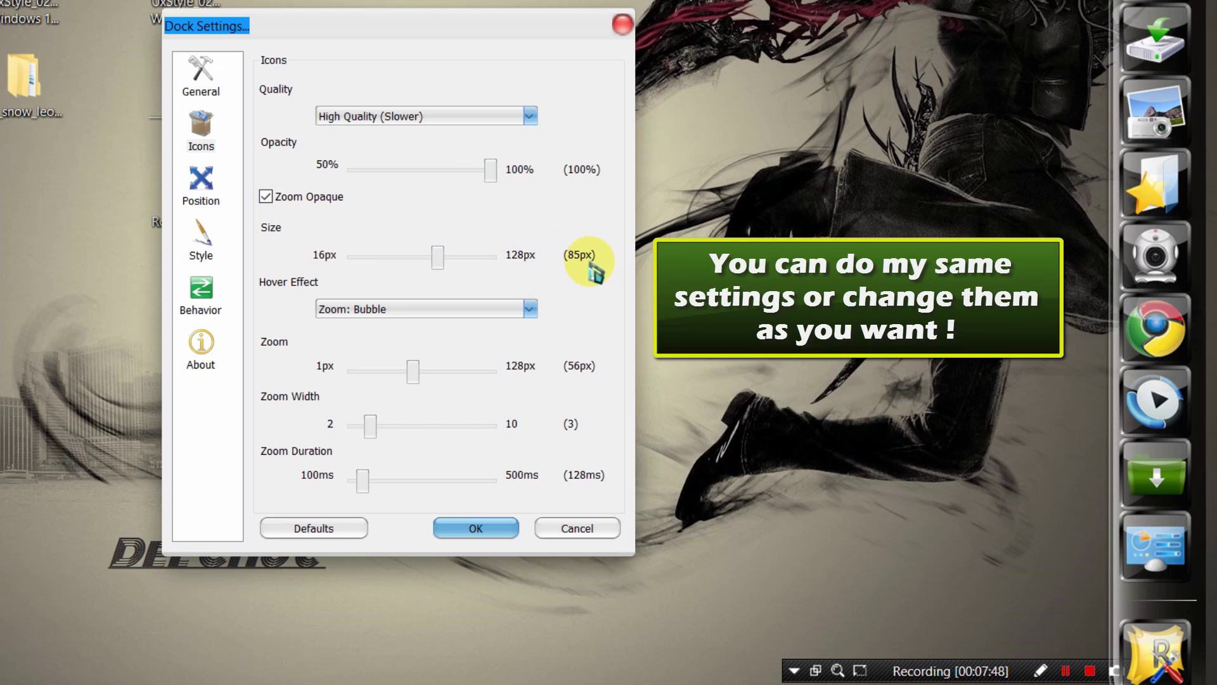
{"action": "left_click", "coordinate": [375, 311]}
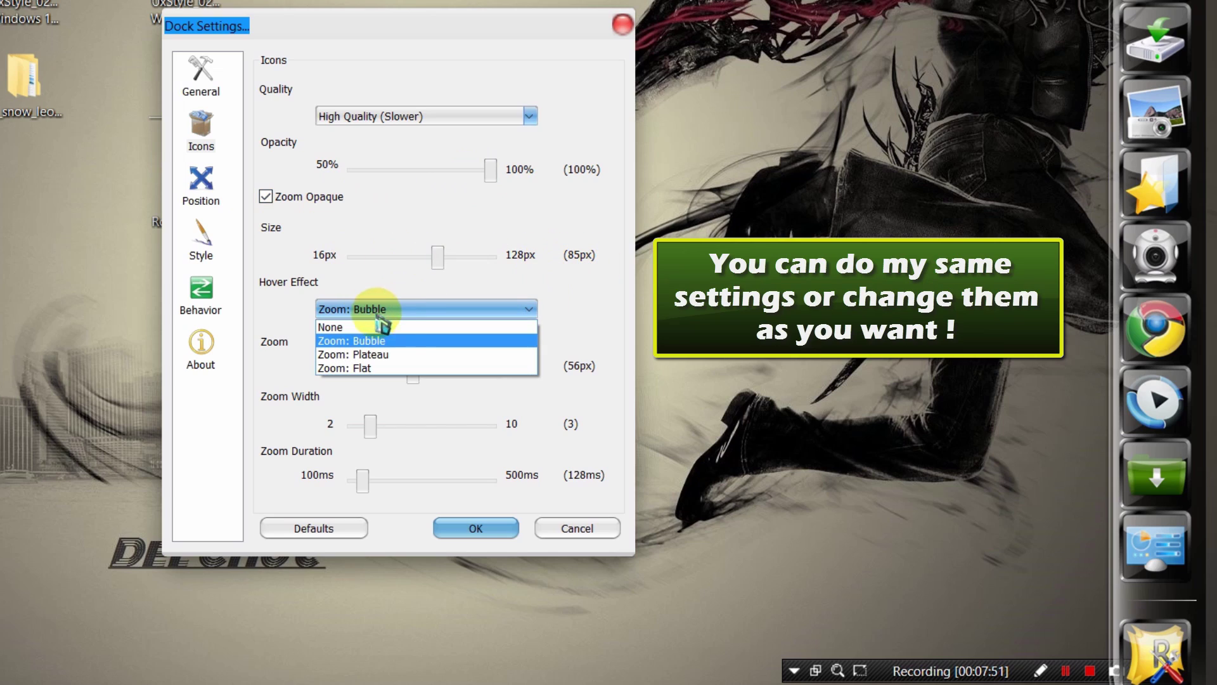
{"action": "left_click", "coordinate": [424, 341]}
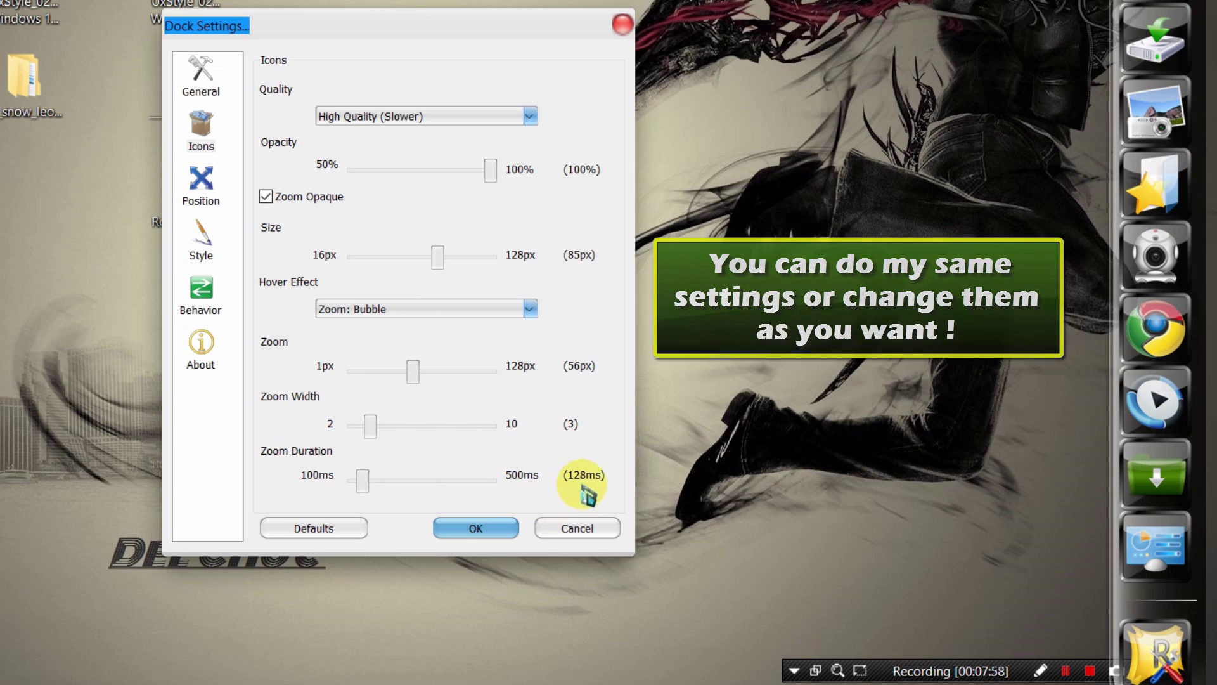
Try the Bottom, Top and Left screen positions for the dock, and set it back to Right
{"action": "left_click", "coordinate": [199, 191]}
{"action": "left_click", "coordinate": [382, 165]}
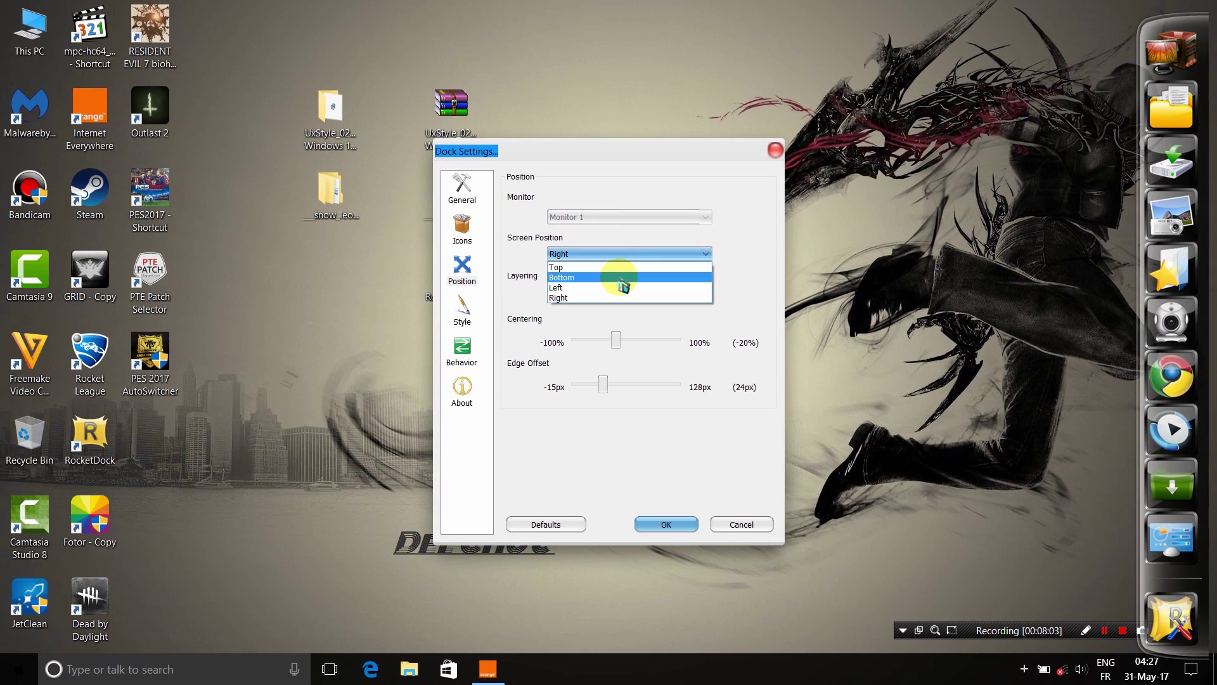
{"action": "left_click", "coordinate": [414, 185]}
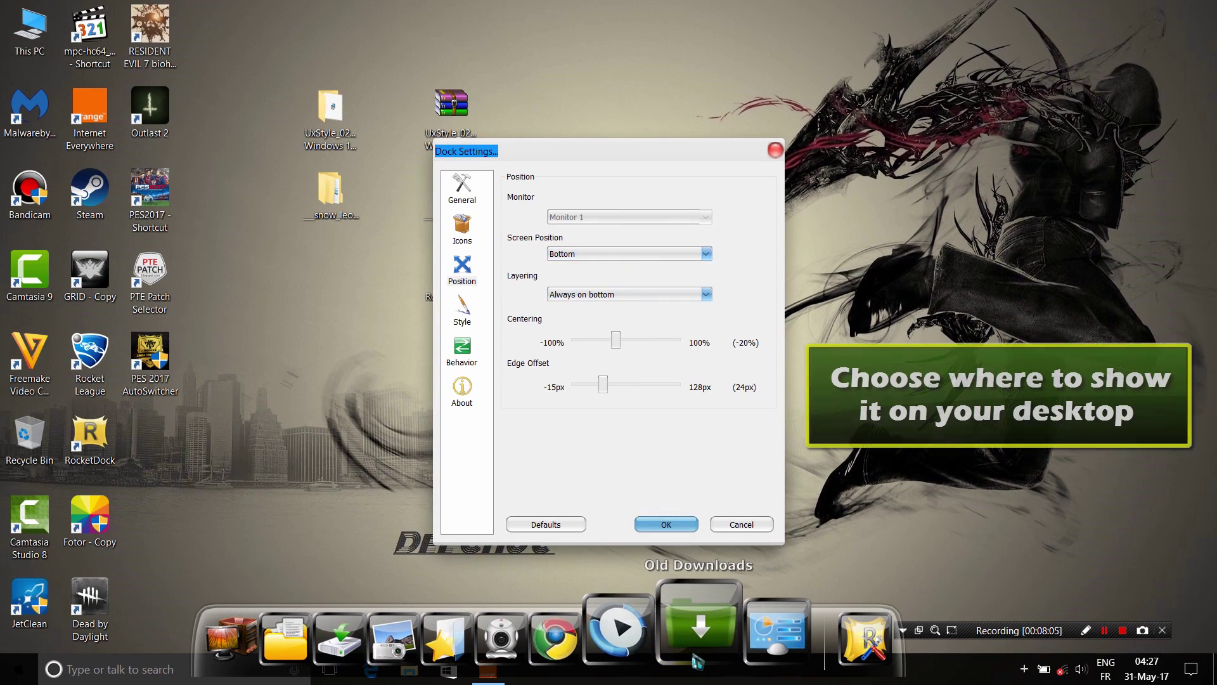
{"action": "left_click", "coordinate": [625, 254]}
{"action": "left_click", "coordinate": [620, 267]}
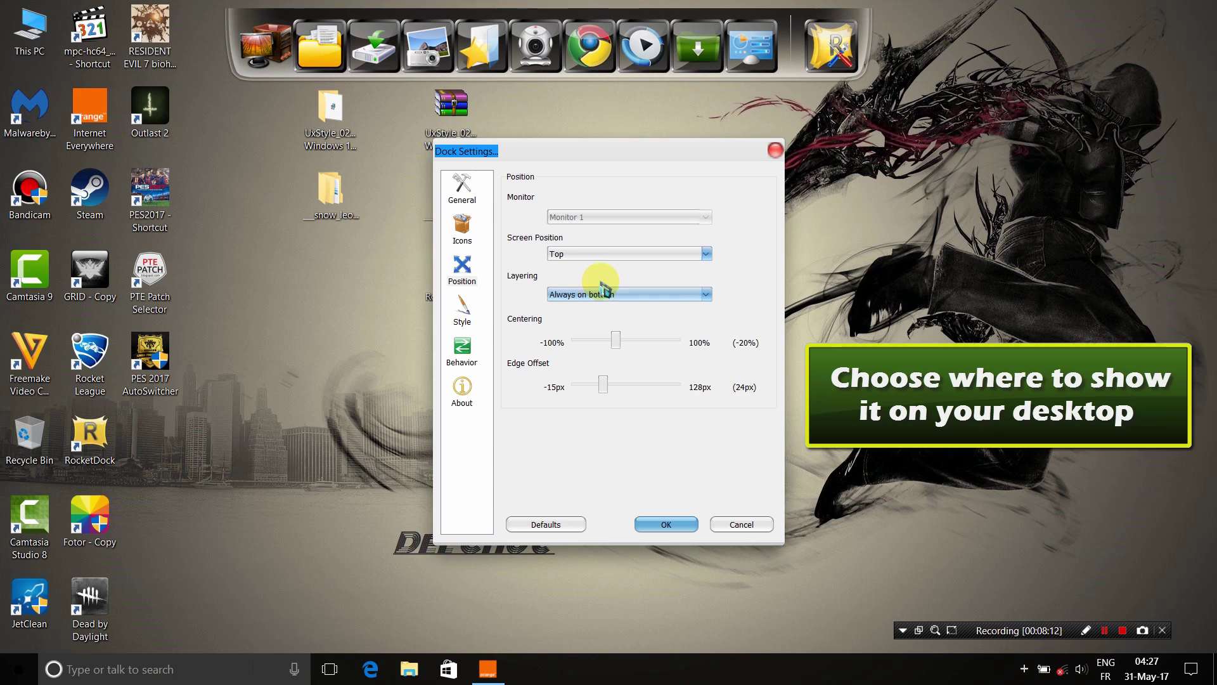
{"action": "left_click", "coordinate": [594, 255]}
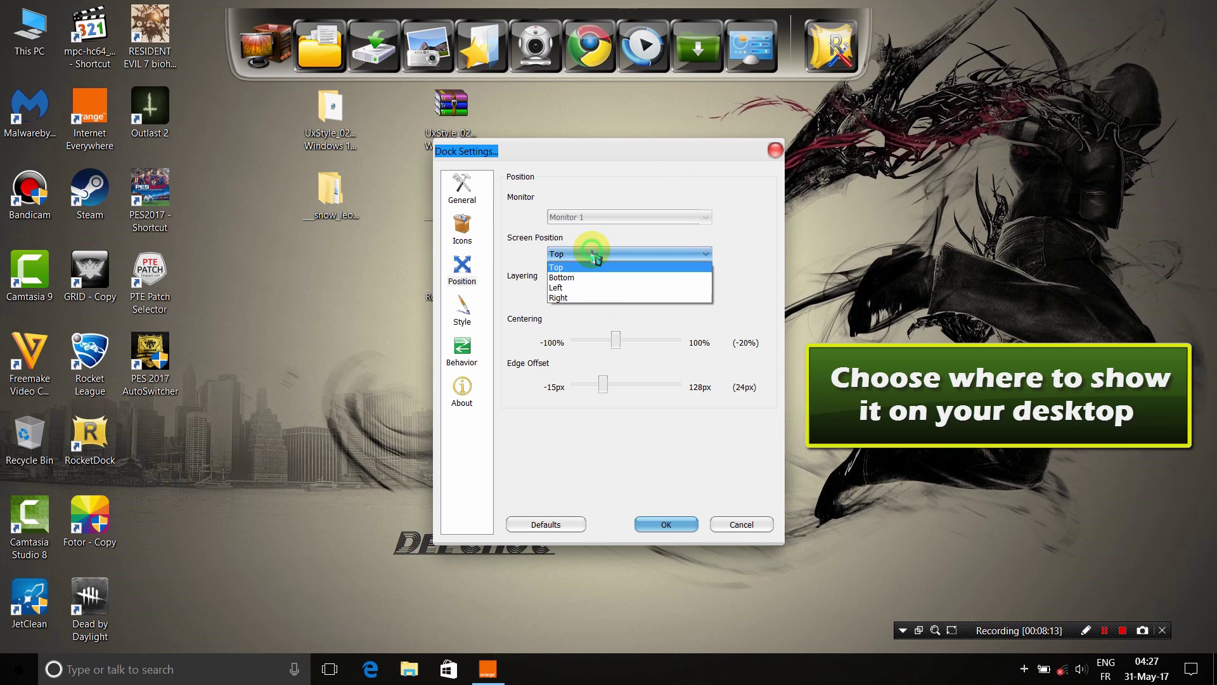
{"action": "left_click", "coordinate": [590, 287]}
{"action": "left_click", "coordinate": [587, 256]}
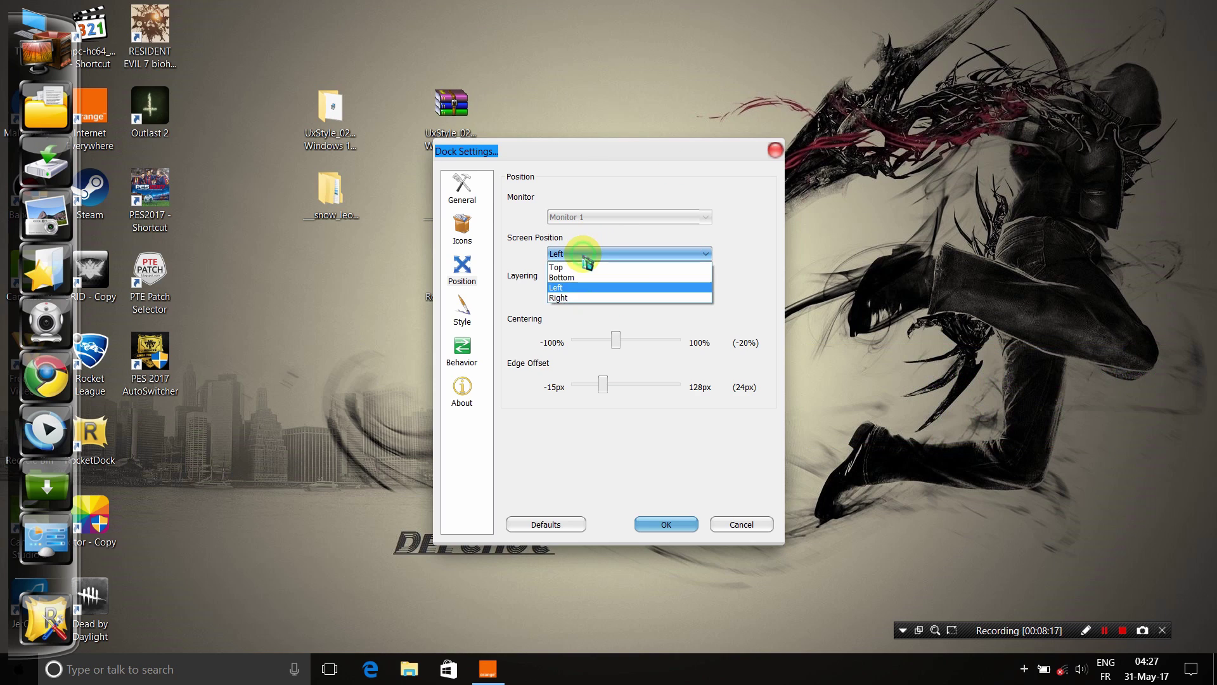
{"action": "left_click", "coordinate": [579, 298]}
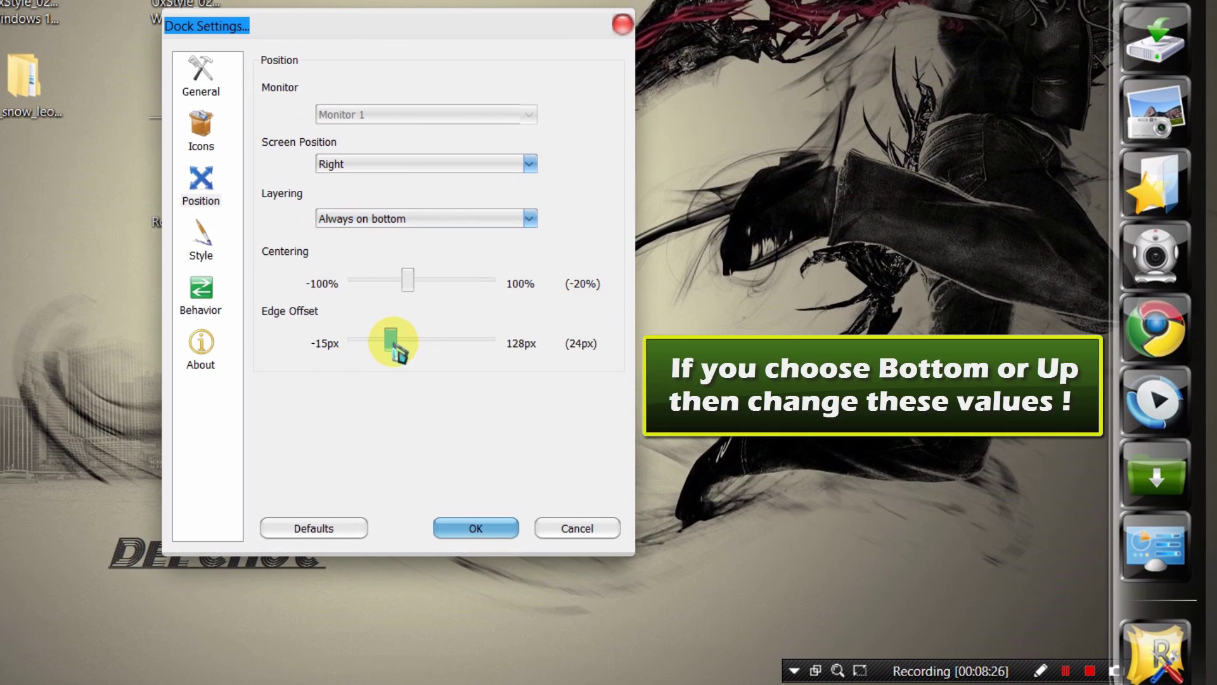
Set the dock's edge offset to 28 px and its centering to -20%
{"action": "mouse_move", "coordinate": [392, 343]}
{"action": "left_mouse_down"}
{"action": "mouse_move", "coordinate": [414, 343]}
{"action": "mouse_move", "coordinate": [395, 343]}
{"action": "left_mouse_up"}
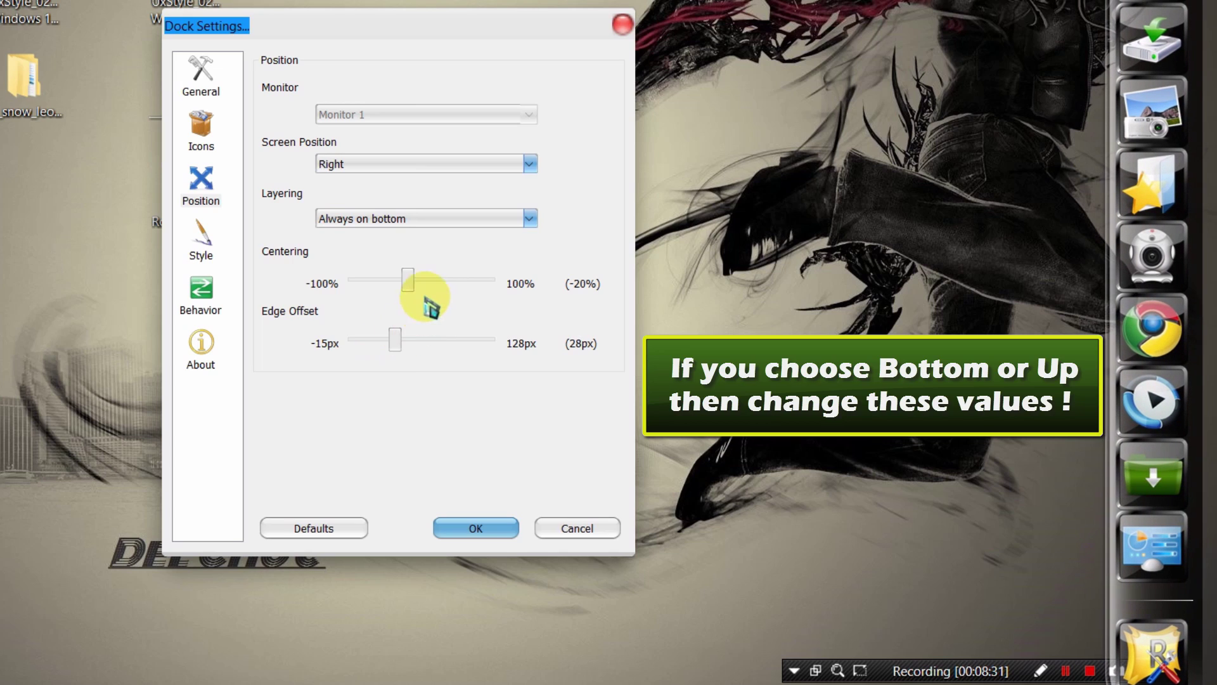
{"action": "mouse_move", "coordinate": [409, 287]}
{"action": "left_mouse_down"}
{"action": "mouse_move", "coordinate": [313, 272]}
{"action": "mouse_move", "coordinate": [441, 280]}
{"action": "mouse_move", "coordinate": [409, 279]}
{"action": "left_mouse_up"}
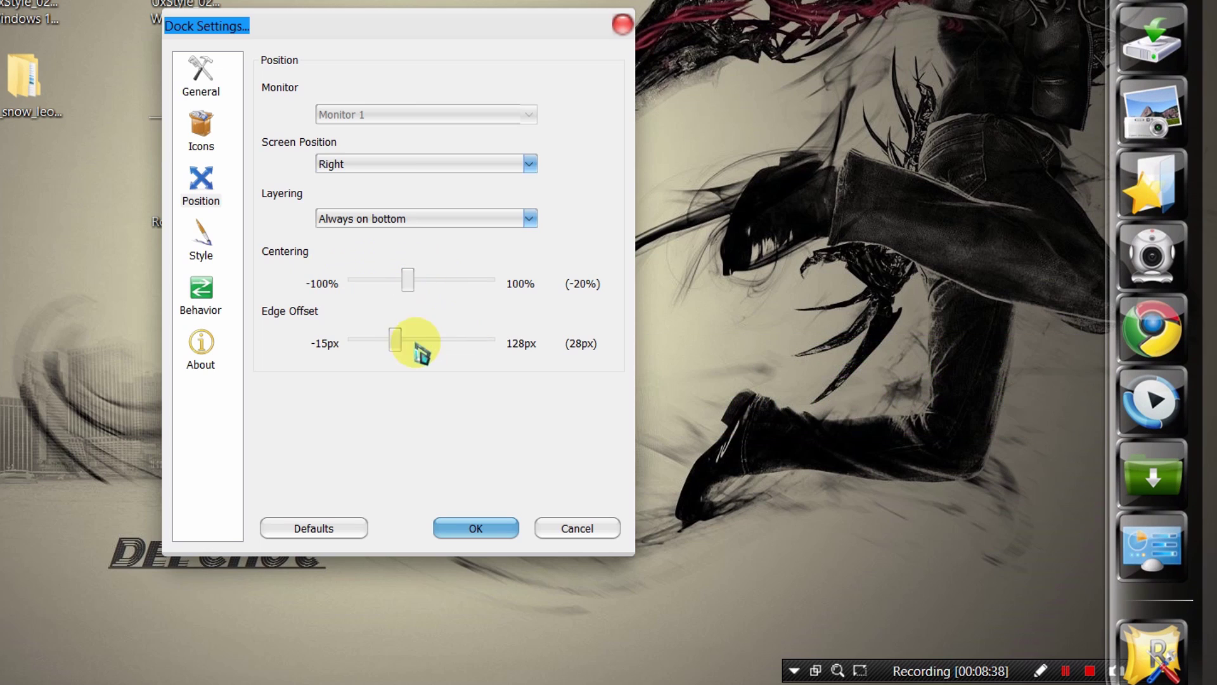
Try the Mac OS X Leopard, ROG v1, Luminous and AstroSteel dock themes, and set the theme back to SmokedGlass
{"action": "left_click", "coordinate": [204, 241]}
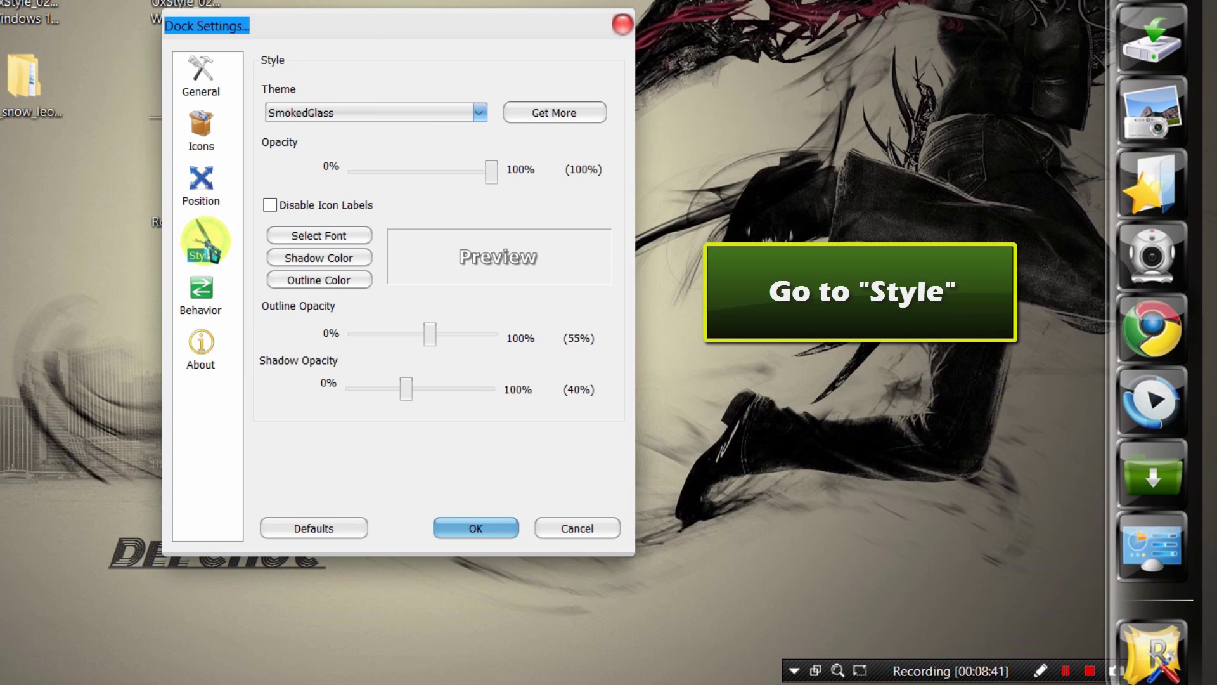
{"action": "left_click", "coordinate": [382, 112]}
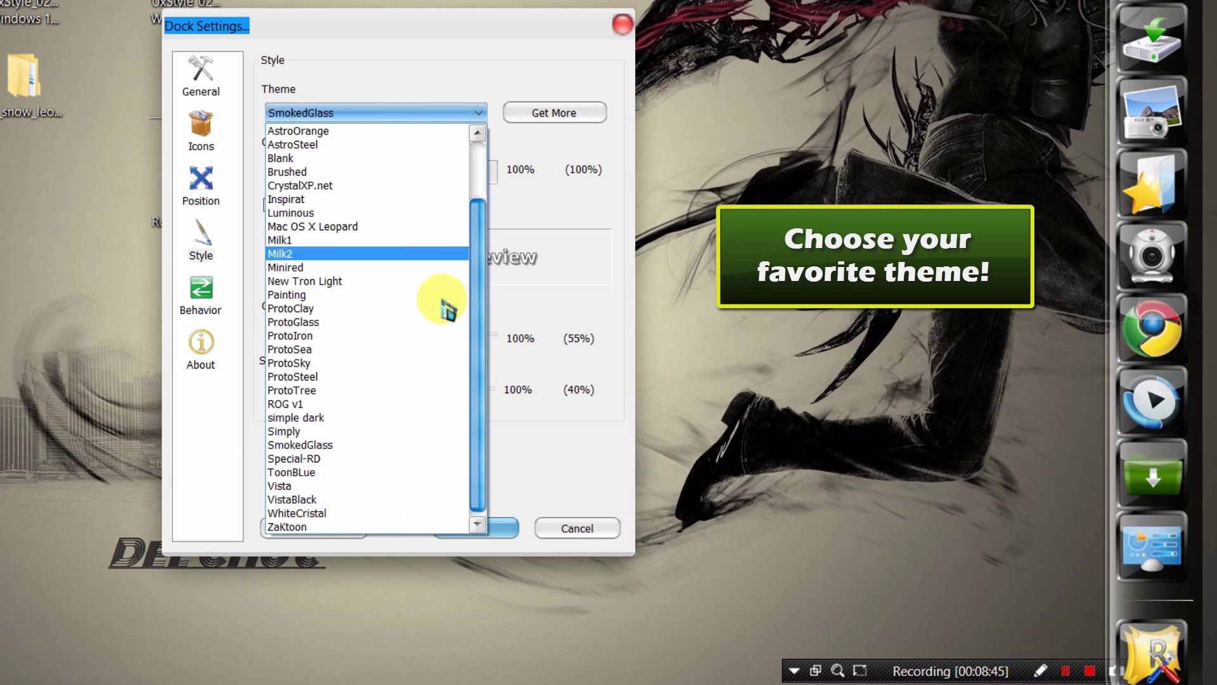
{"action": "left_click", "coordinate": [321, 228]}
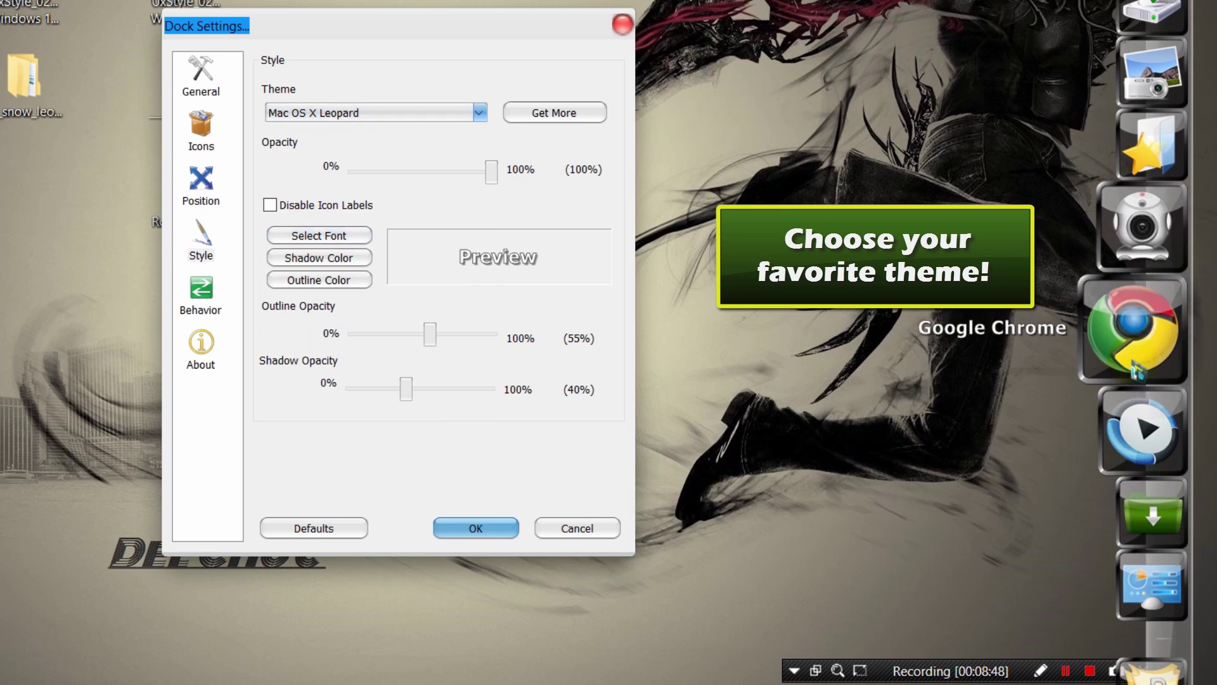
{"action": "left_click", "coordinate": [361, 114]}
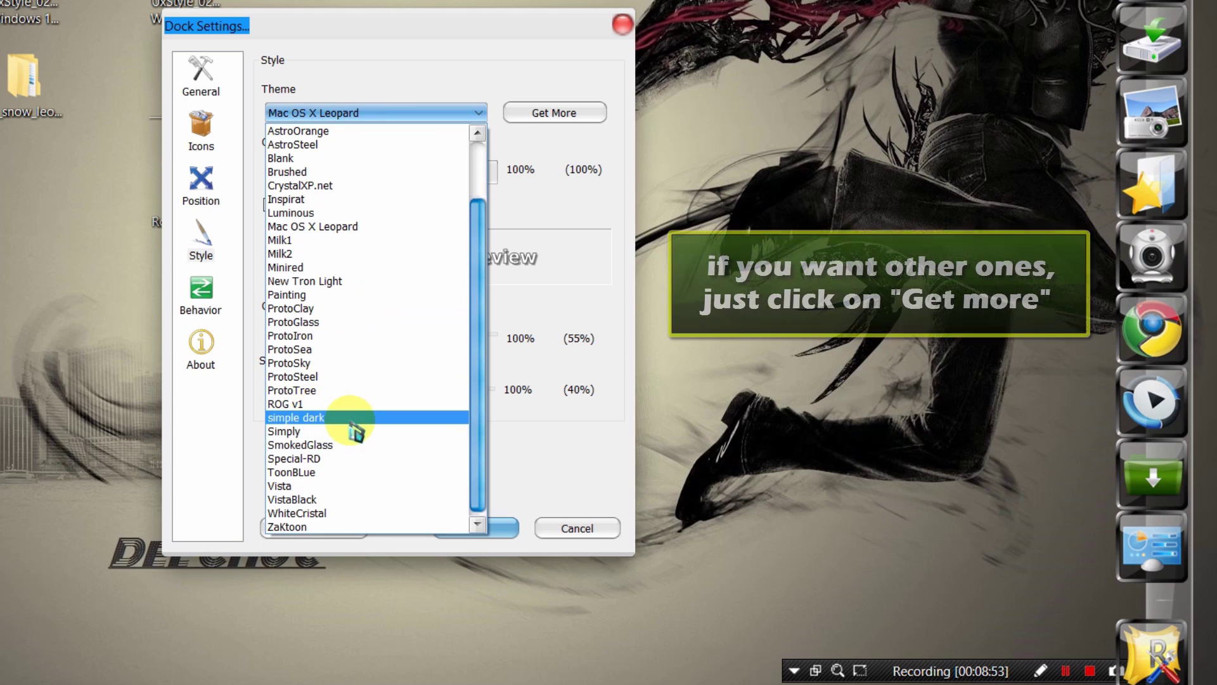
{"action": "left_click", "coordinate": [317, 403]}
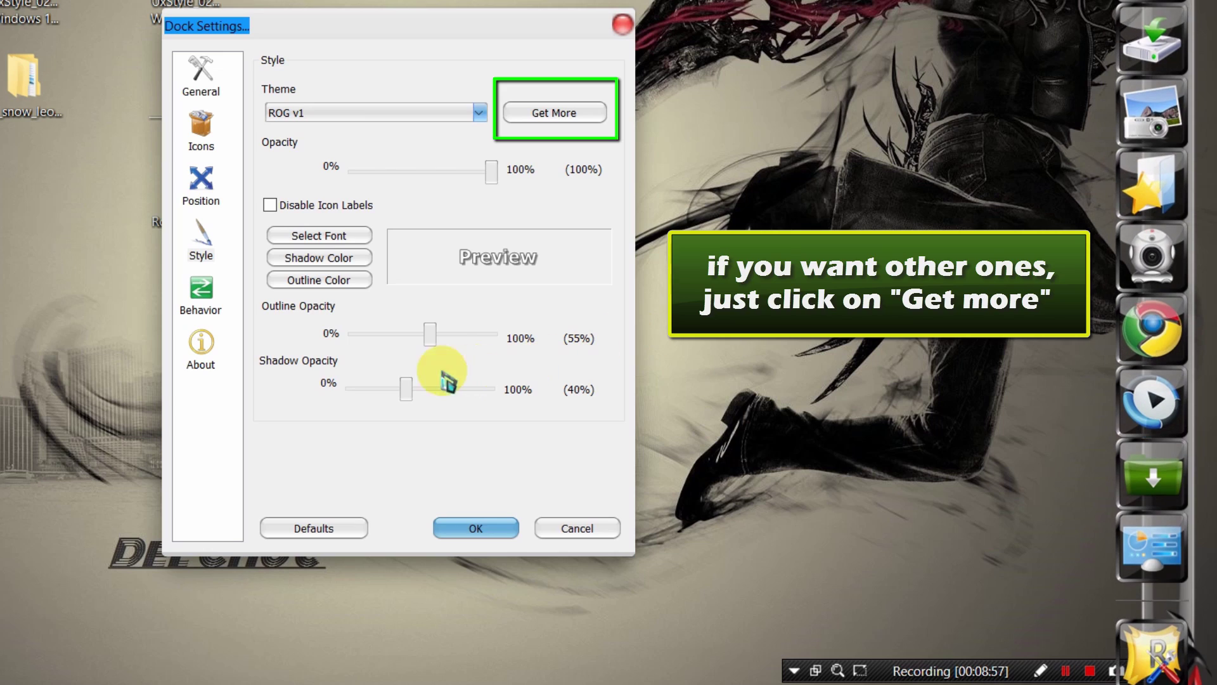
{"action": "left_click", "coordinate": [418, 113]}
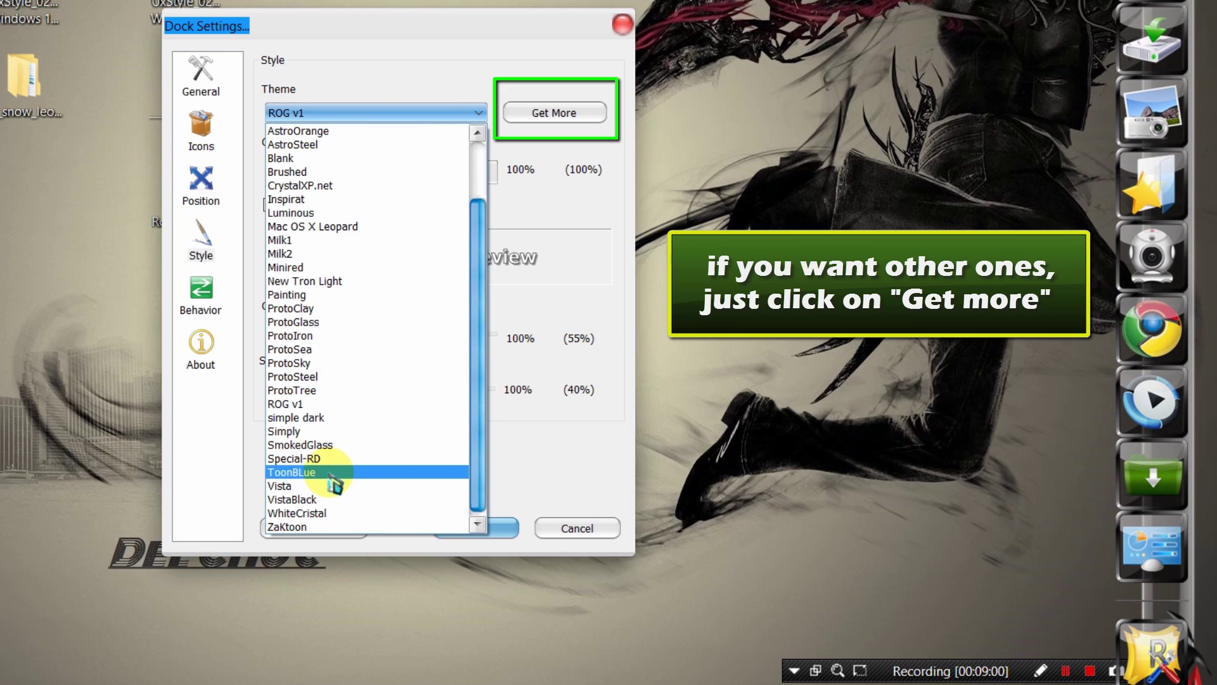
{"action": "left_click", "coordinate": [329, 213]}
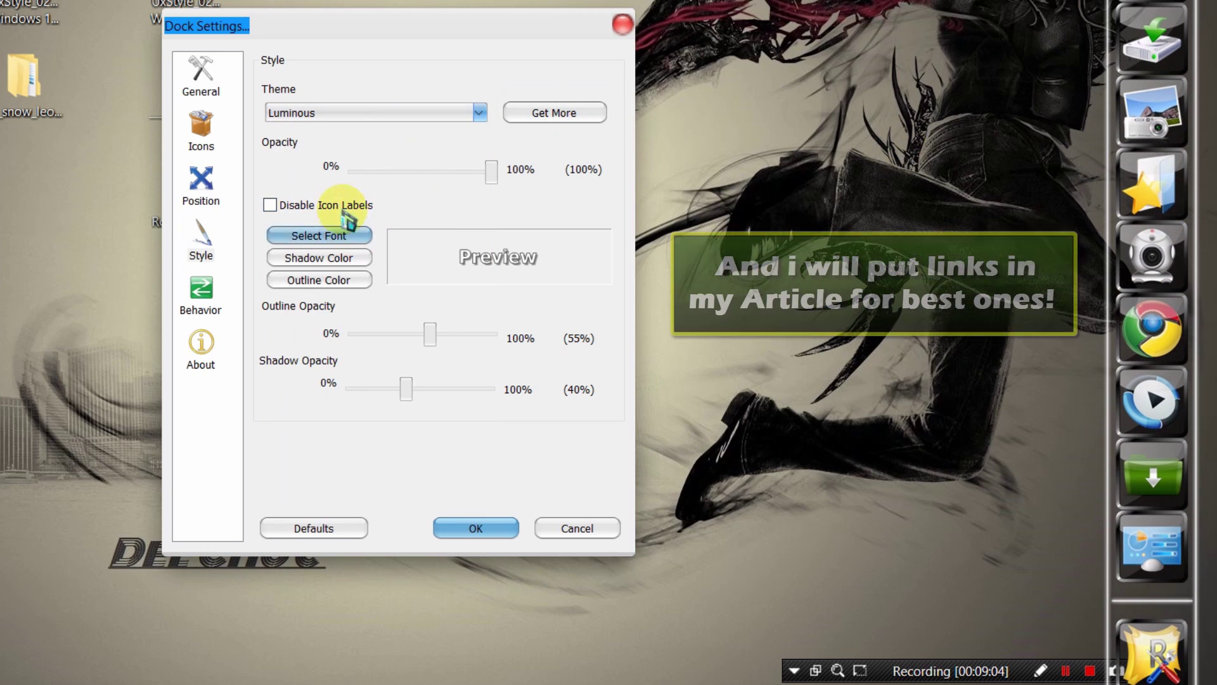
{"action": "left_click", "coordinate": [362, 114]}
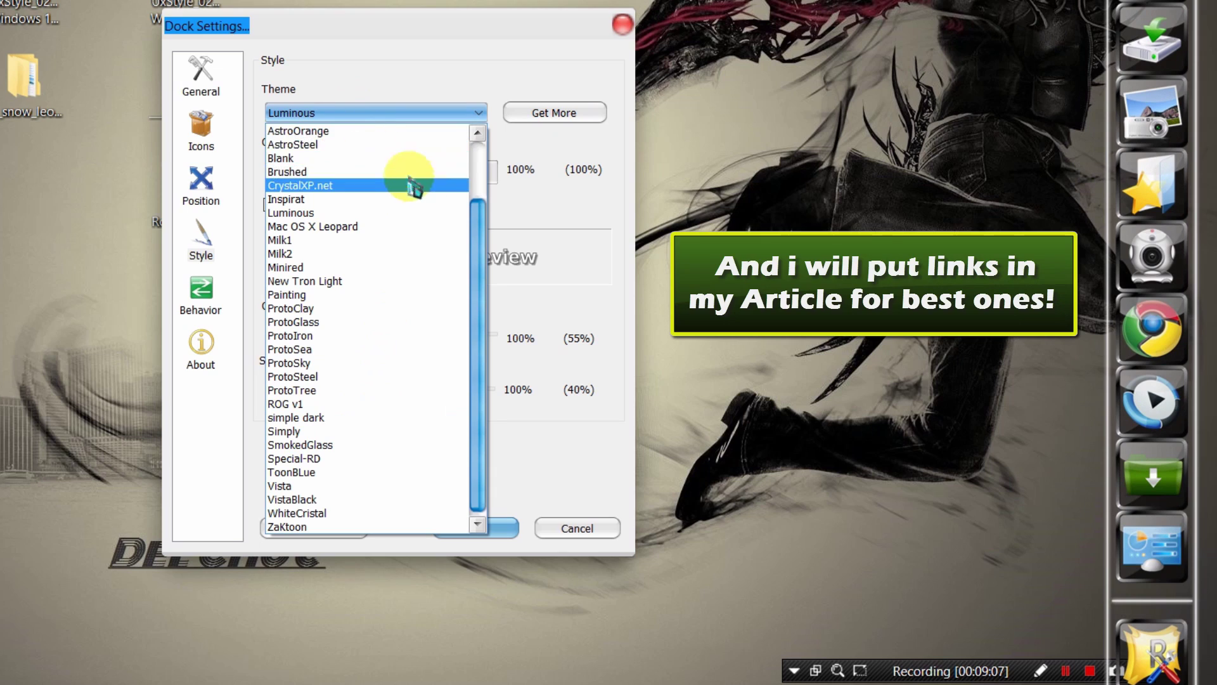
{"action": "left_click", "coordinate": [350, 145]}
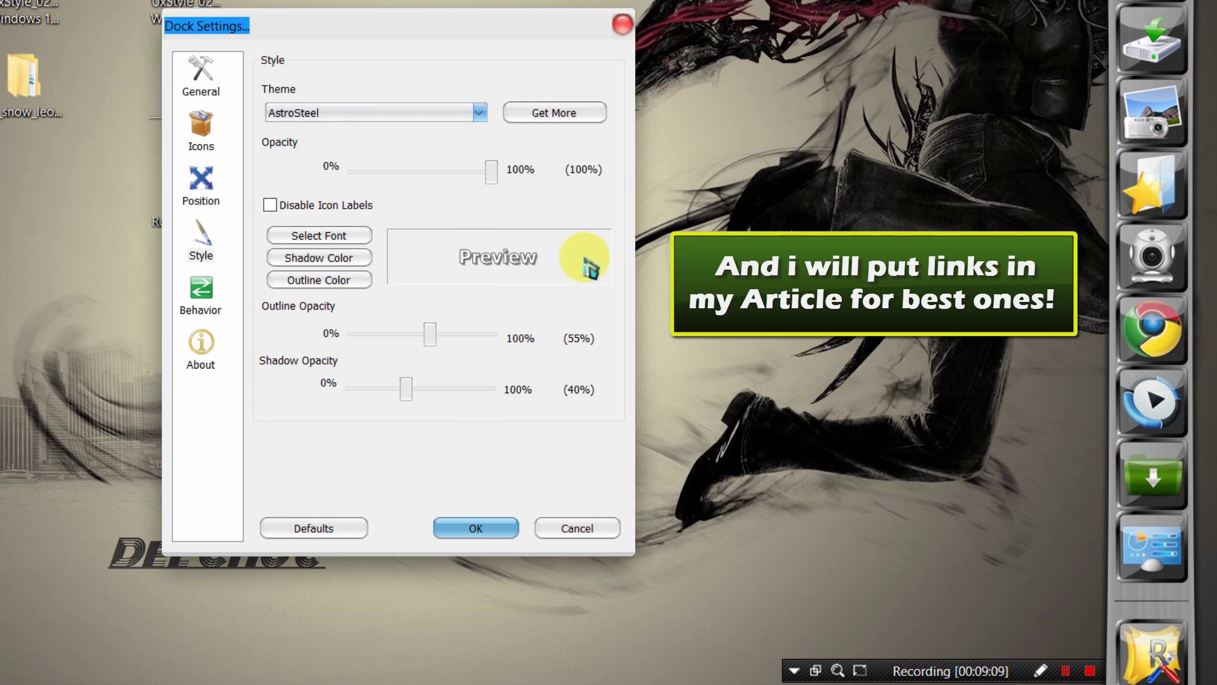
{"action": "left_click", "coordinate": [352, 114]}
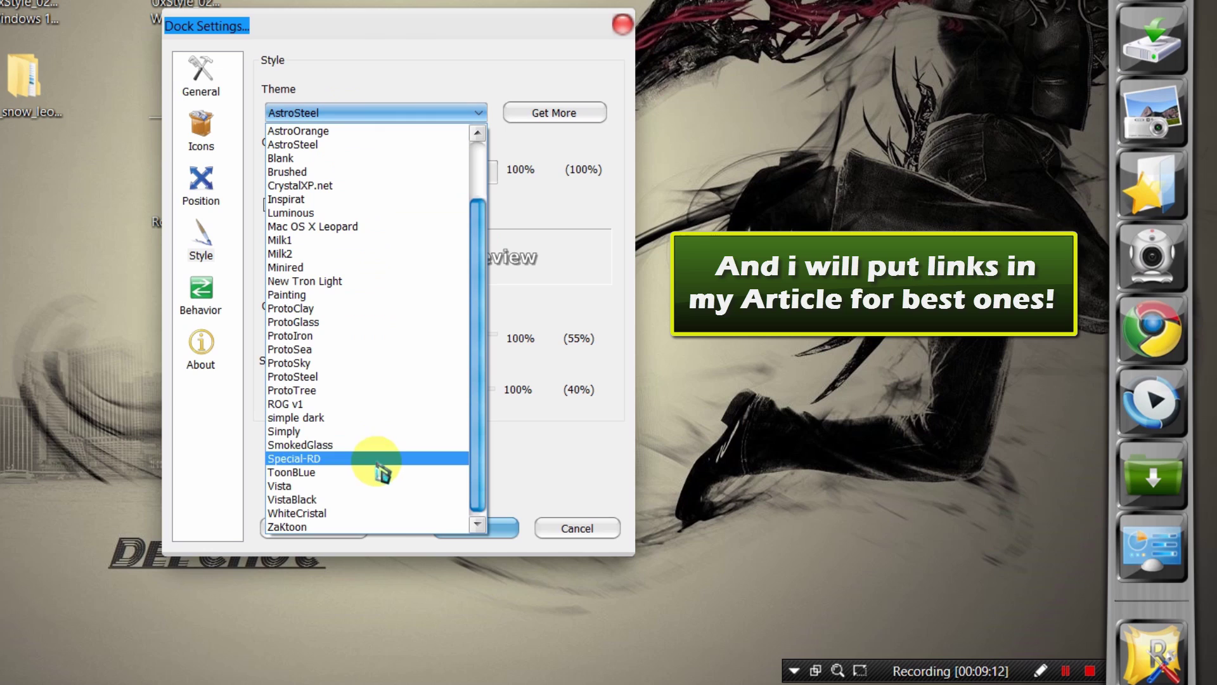
{"action": "left_click", "coordinate": [277, 445]}
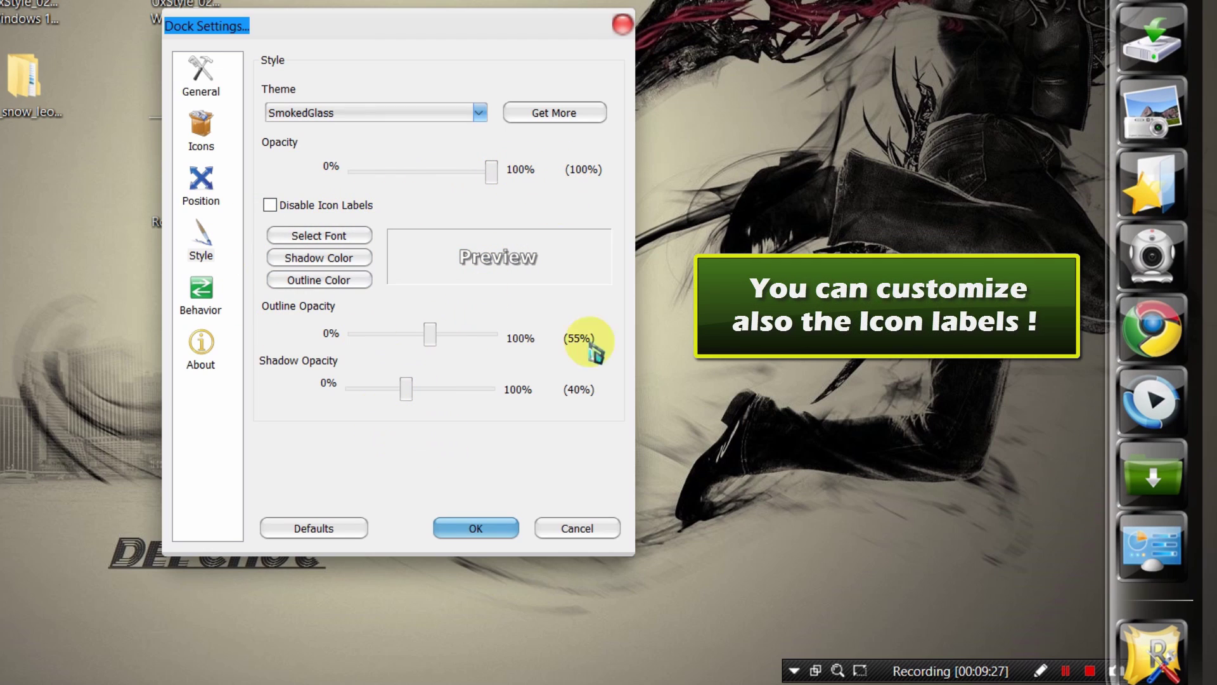
Keep Bounce as the icon attention effect in the dock's Behavior options and apply the dock settings
{"action": "left_click", "coordinate": [198, 305]}
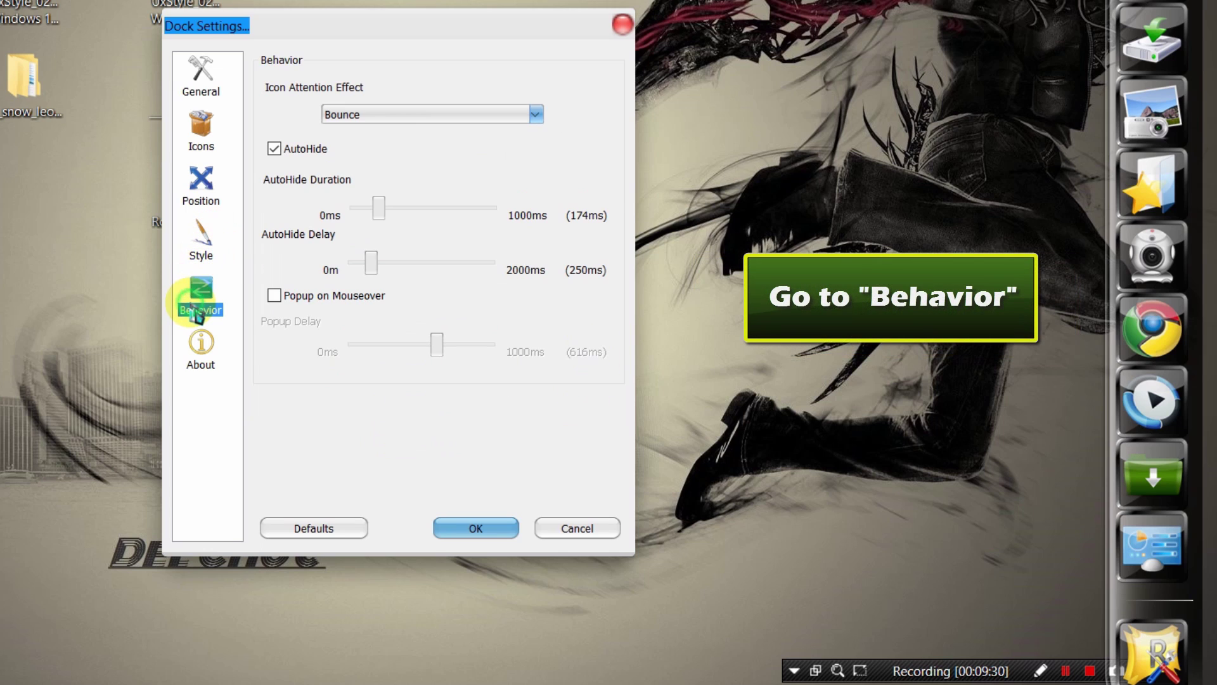
{"action": "left_click", "coordinate": [432, 115]}
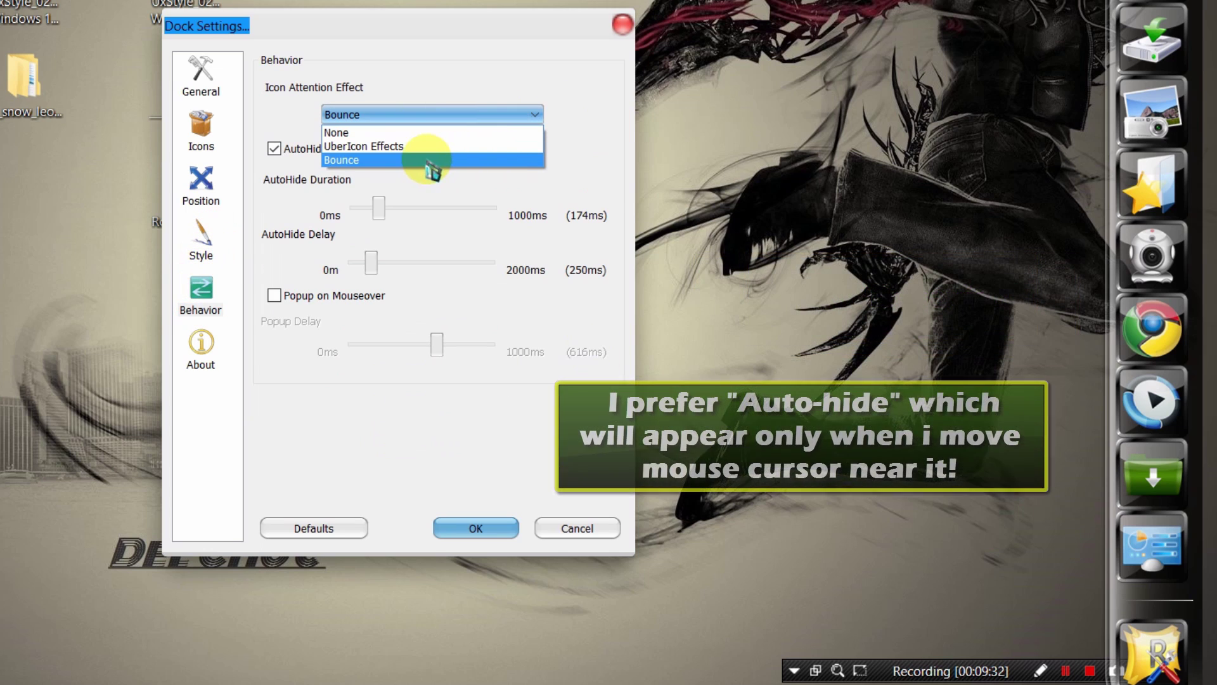
{"action": "left_click", "coordinate": [449, 162]}
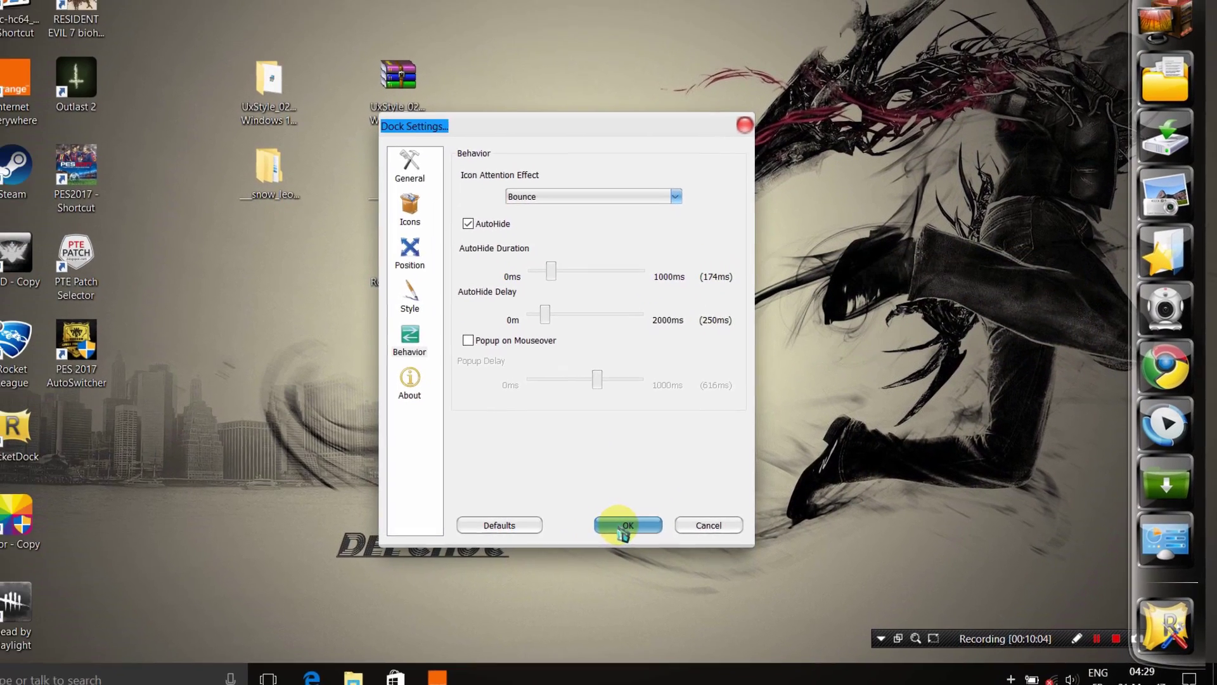
{"action": "left_click", "coordinate": [476, 527]}
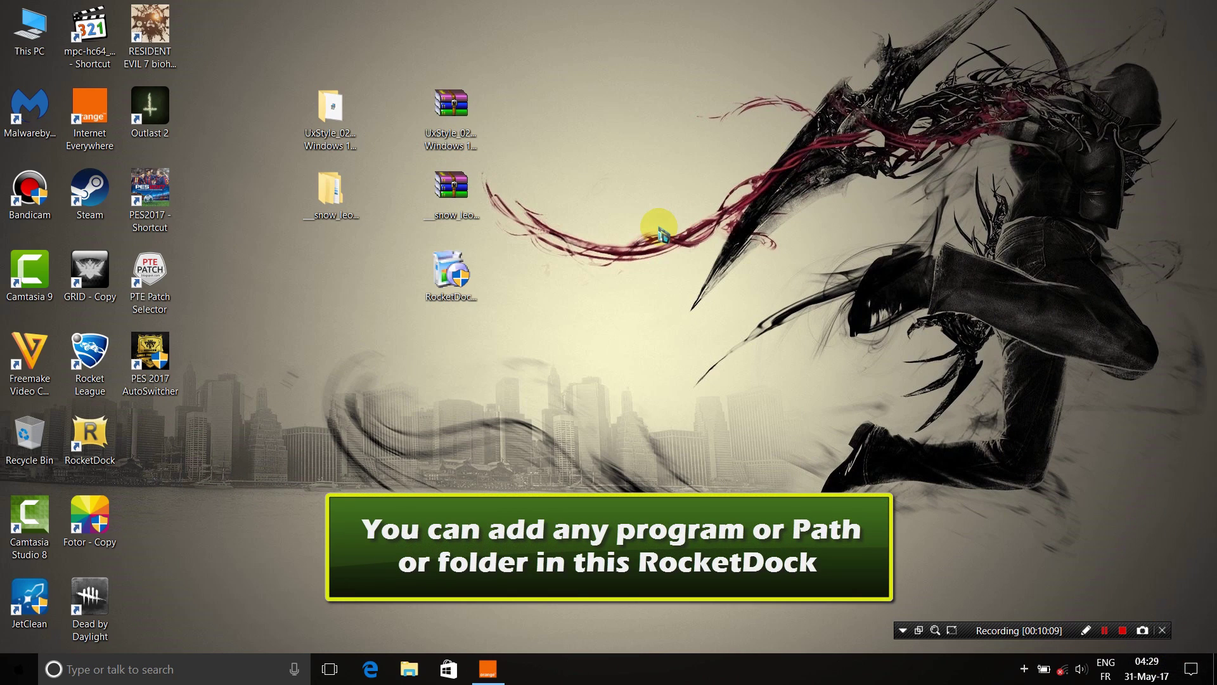
Add the Fotor desktop shortcut to the dock and change its dock icon to Columbia Blue.png, after trying earth.png and copia.png
{"action": "left_click_drag", "start_coordinate": [391, 266], "coordinate": [1169, 466]}
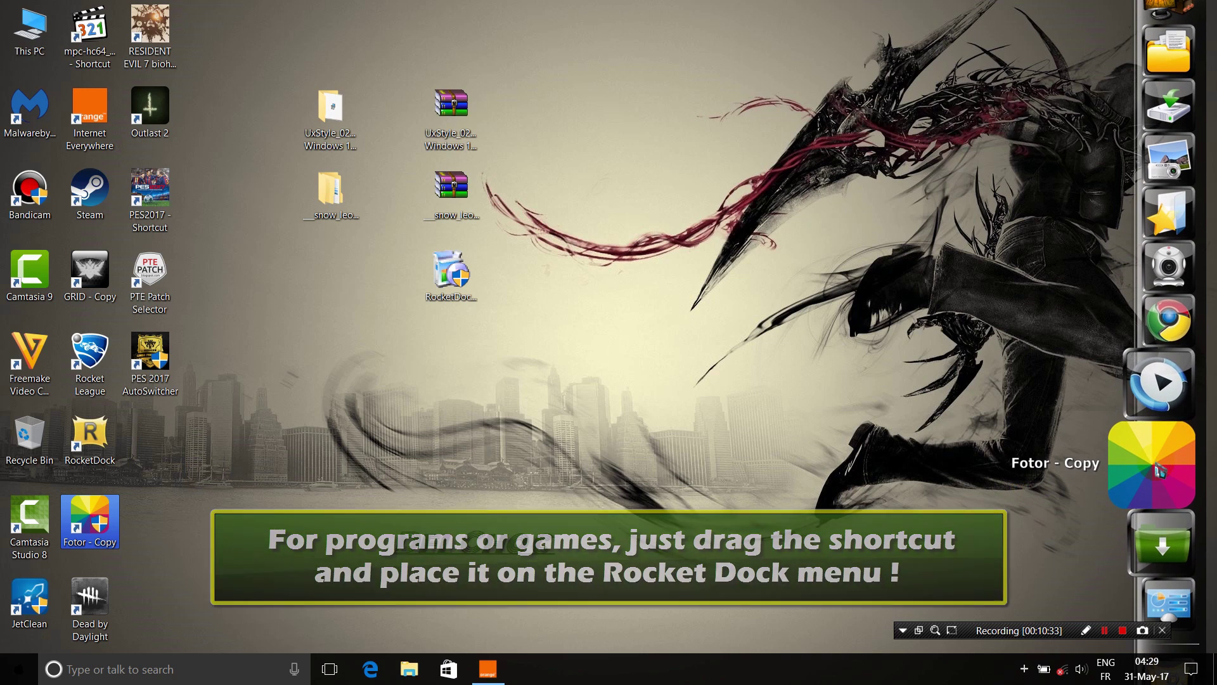
{"action": "right_click", "coordinate": [1159, 470]}
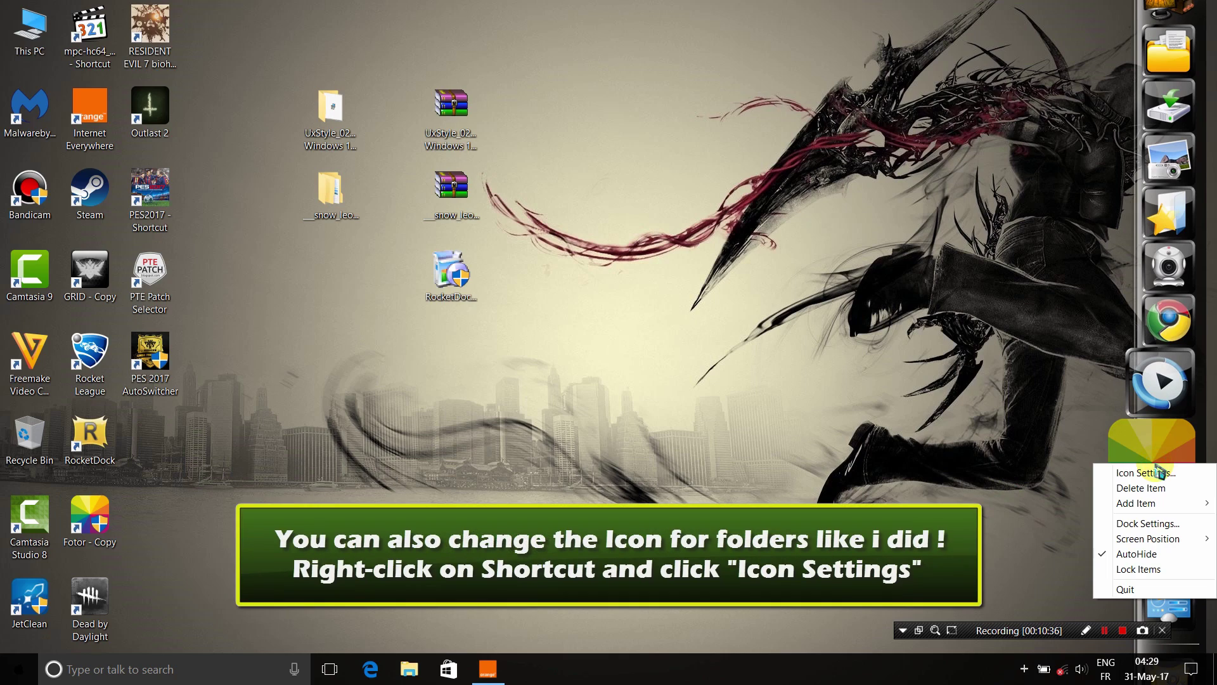
{"action": "left_click", "coordinate": [1146, 473]}
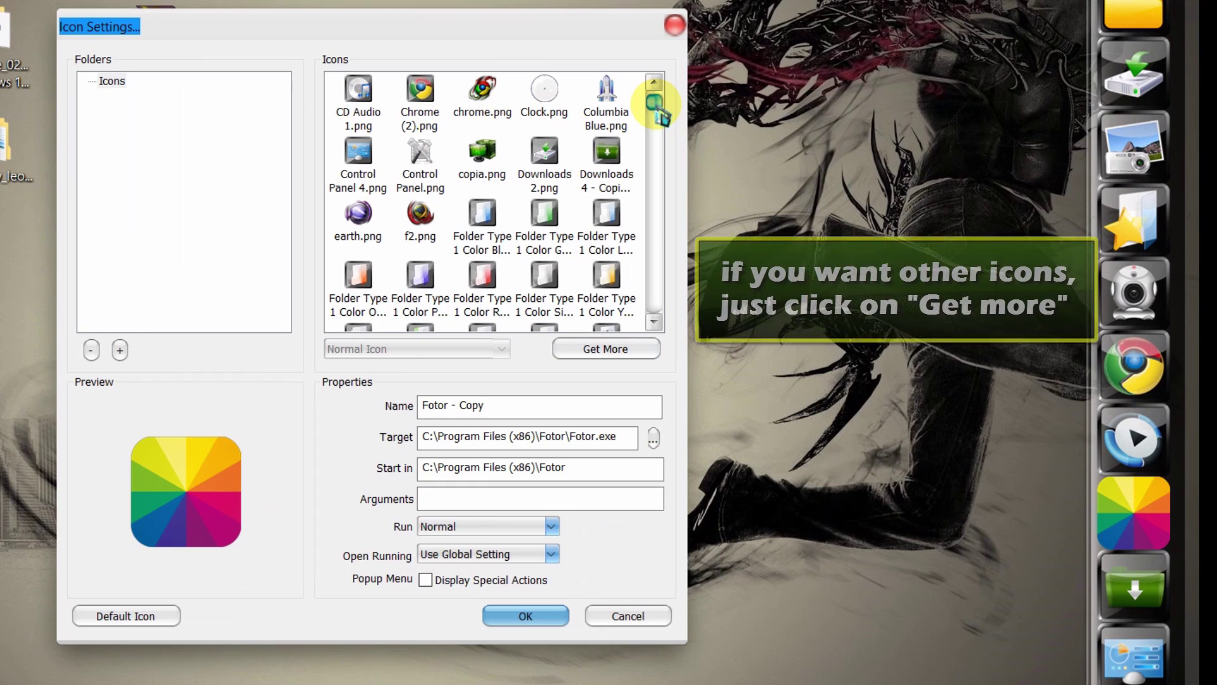
{"action": "left_click_drag", "start_coordinate": [682, 113], "coordinate": [655, 97]}
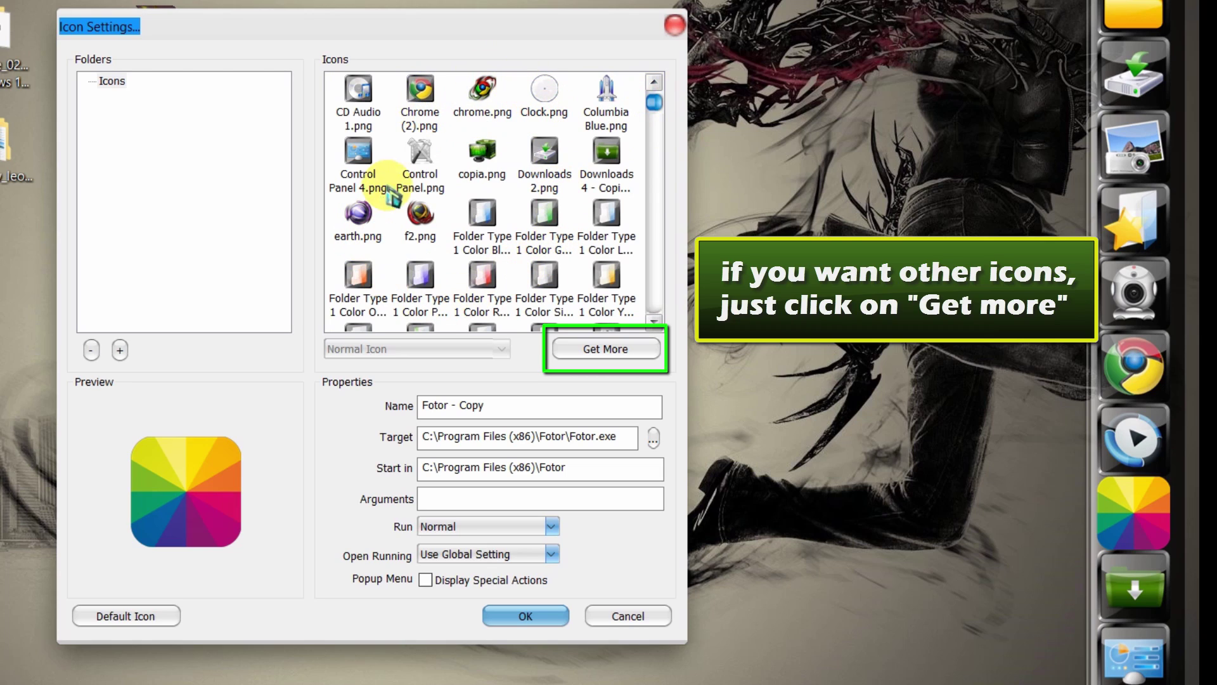
{"action": "left_click", "coordinate": [363, 221]}
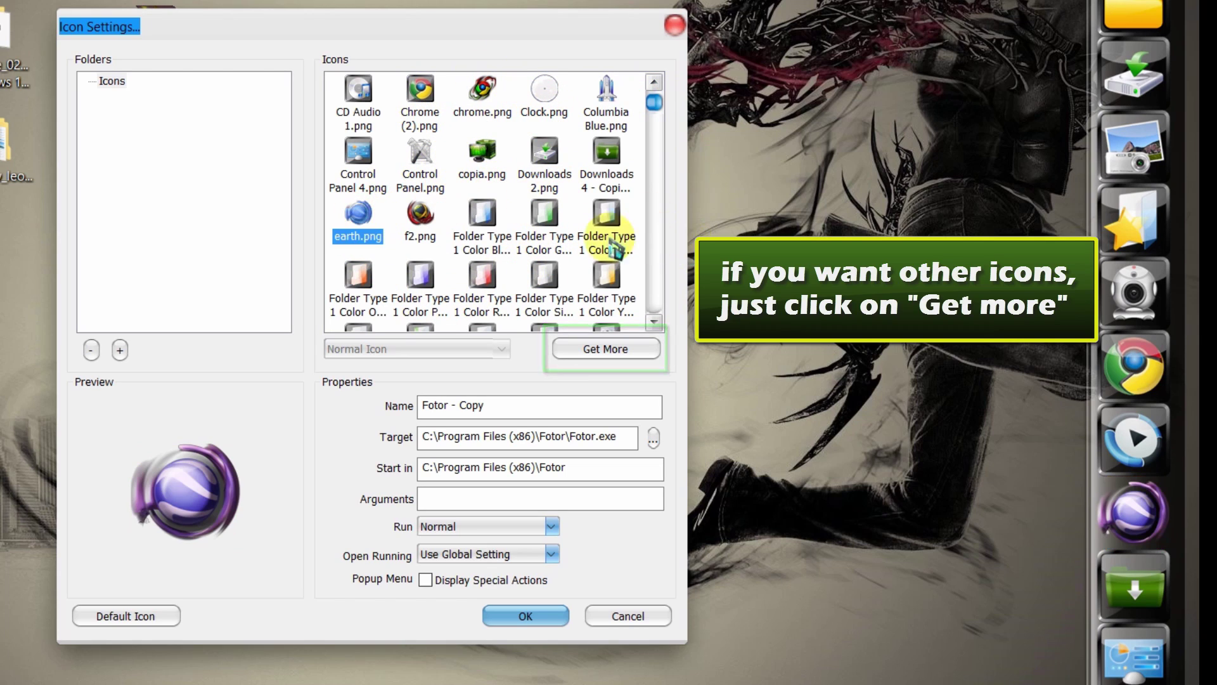
{"action": "left_click", "coordinate": [483, 158]}
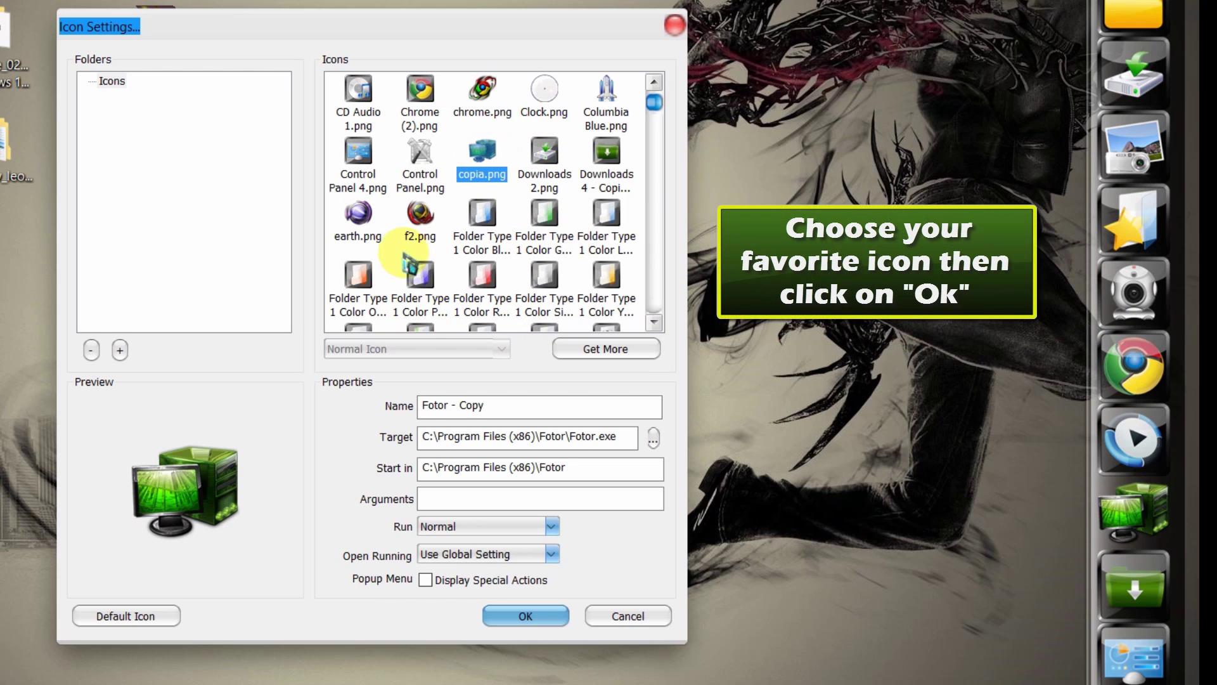
{"action": "left_click", "coordinate": [611, 109]}
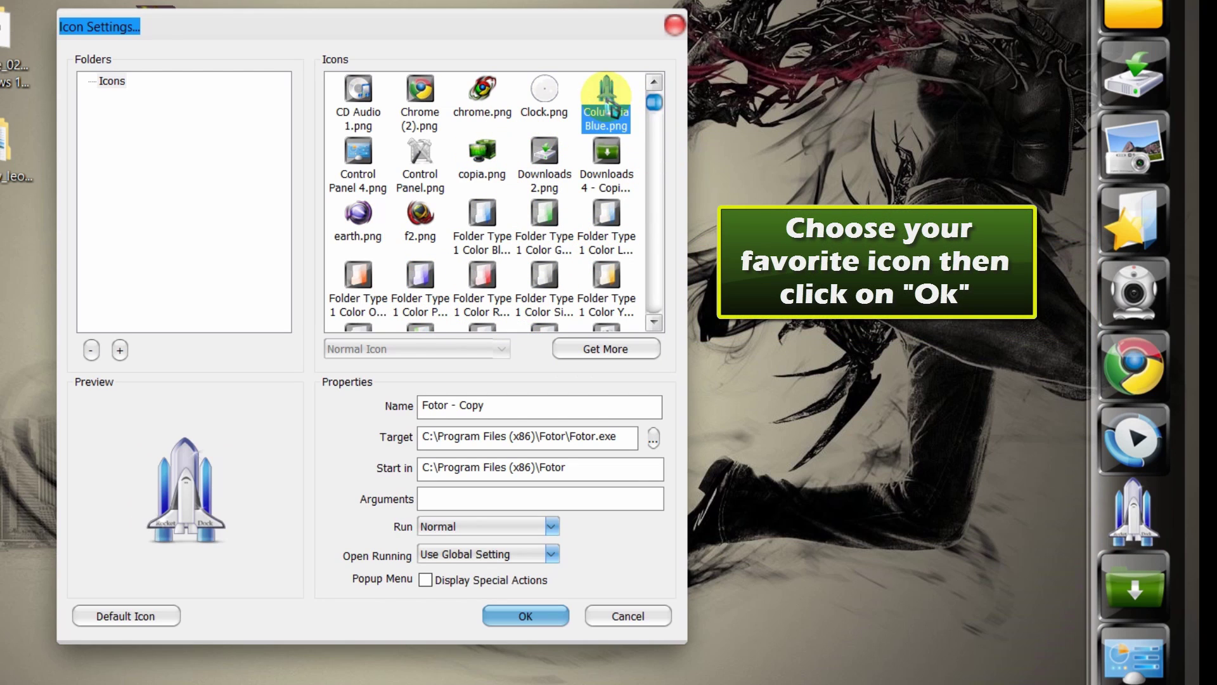
{"action": "left_click", "coordinate": [515, 612]}
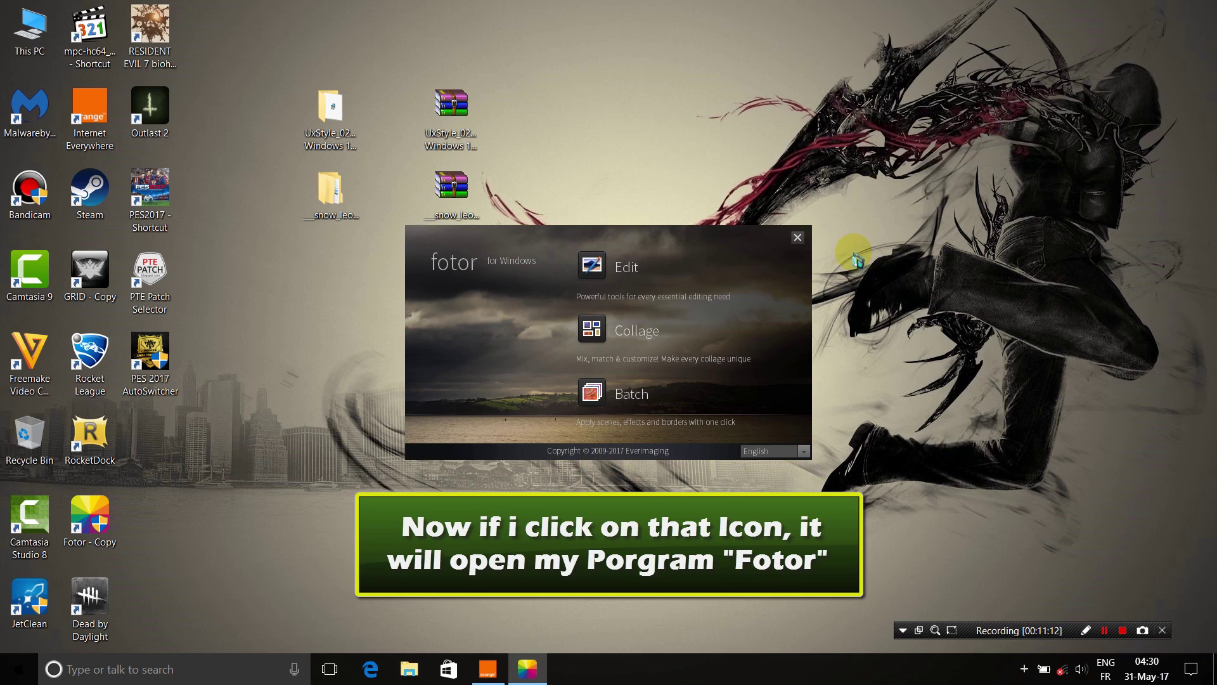
Close the Fotor window and remove the Fotor shortcut from the dock
{"action": "left_click", "coordinate": [798, 238]}
{"action": "mouse_move", "coordinate": [1205, 380]}
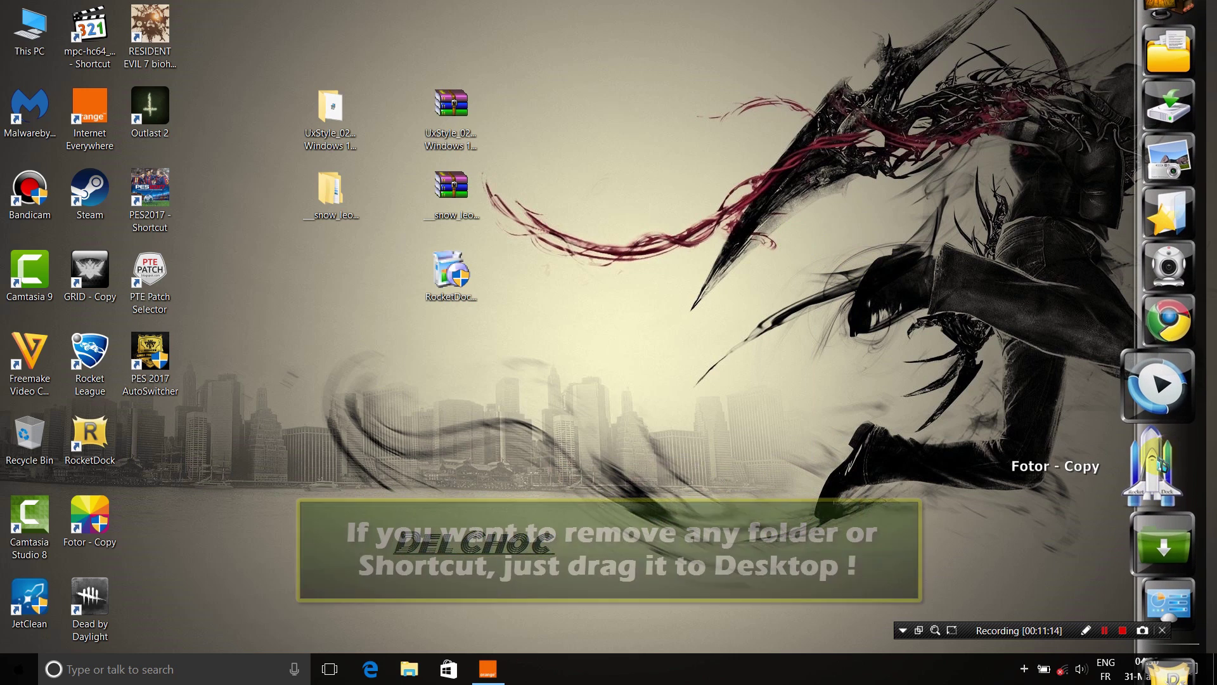
{"action": "left_click_drag", "start_coordinate": [1153, 455], "coordinate": [765, 422]}
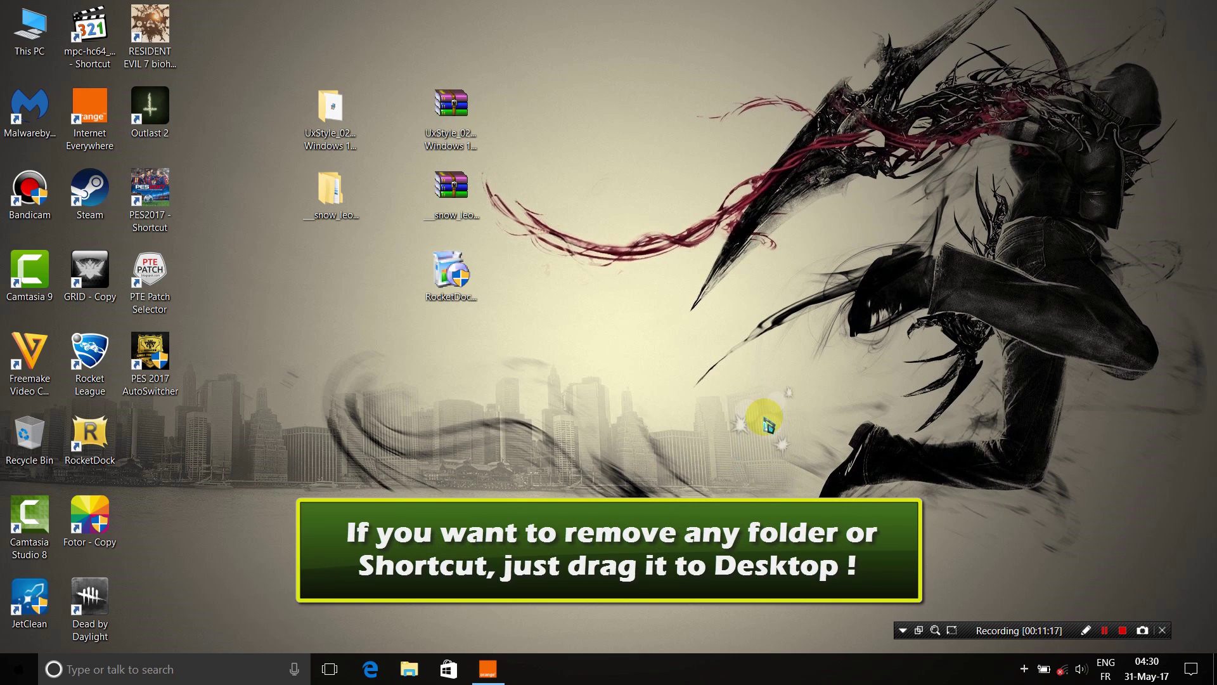
{"action": "mouse_move", "coordinate": [1209, 533]}
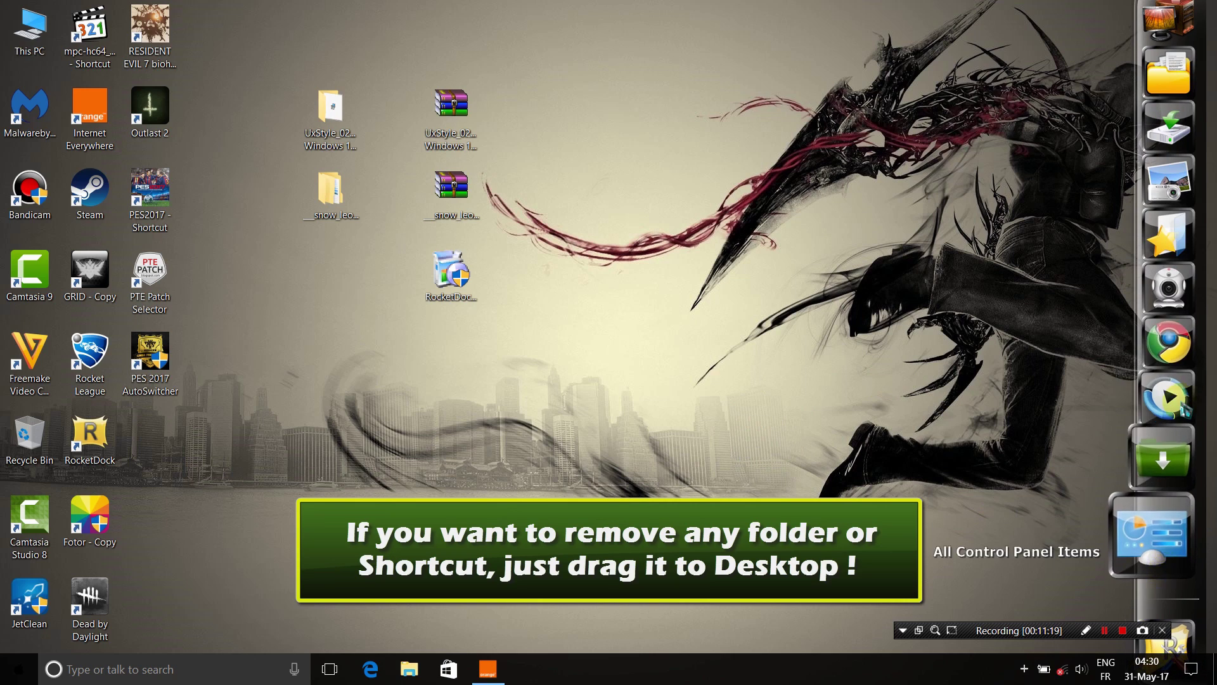
{"action": "left_click_drag", "start_coordinate": [1161, 378], "coordinate": [648, 398]}
{"action": "left_click_drag", "start_coordinate": [613, 316], "coordinate": [774, 372]}
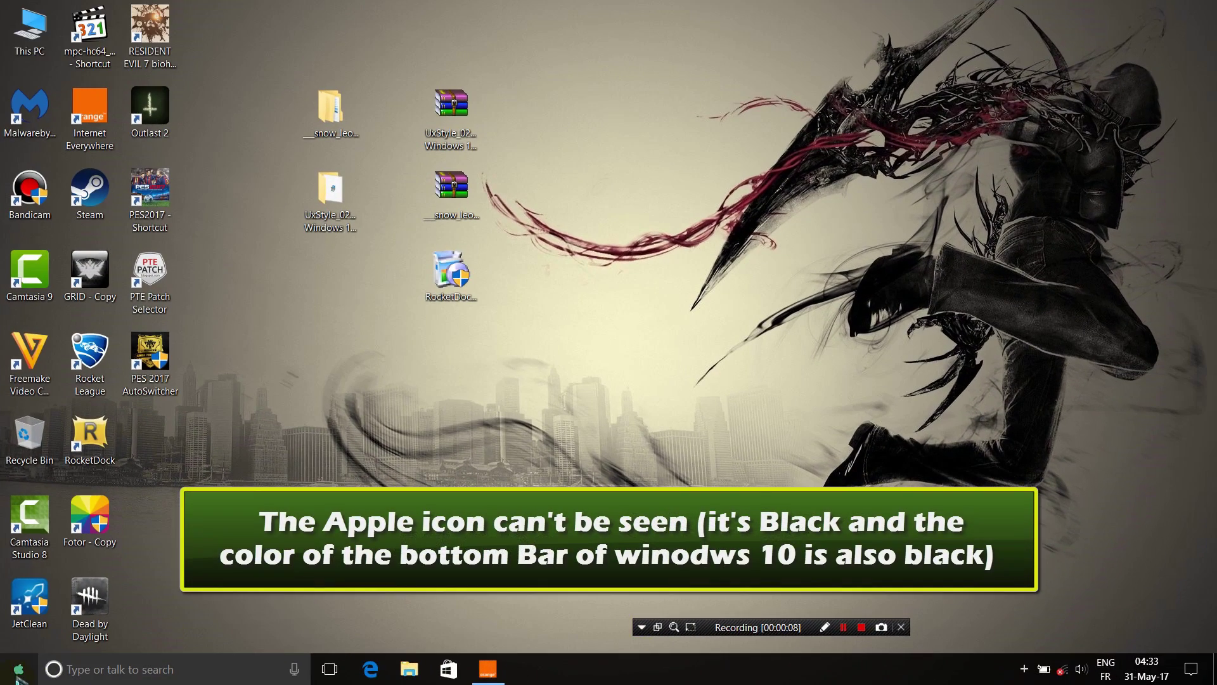
{"action": "left_click", "coordinate": [17, 672]}
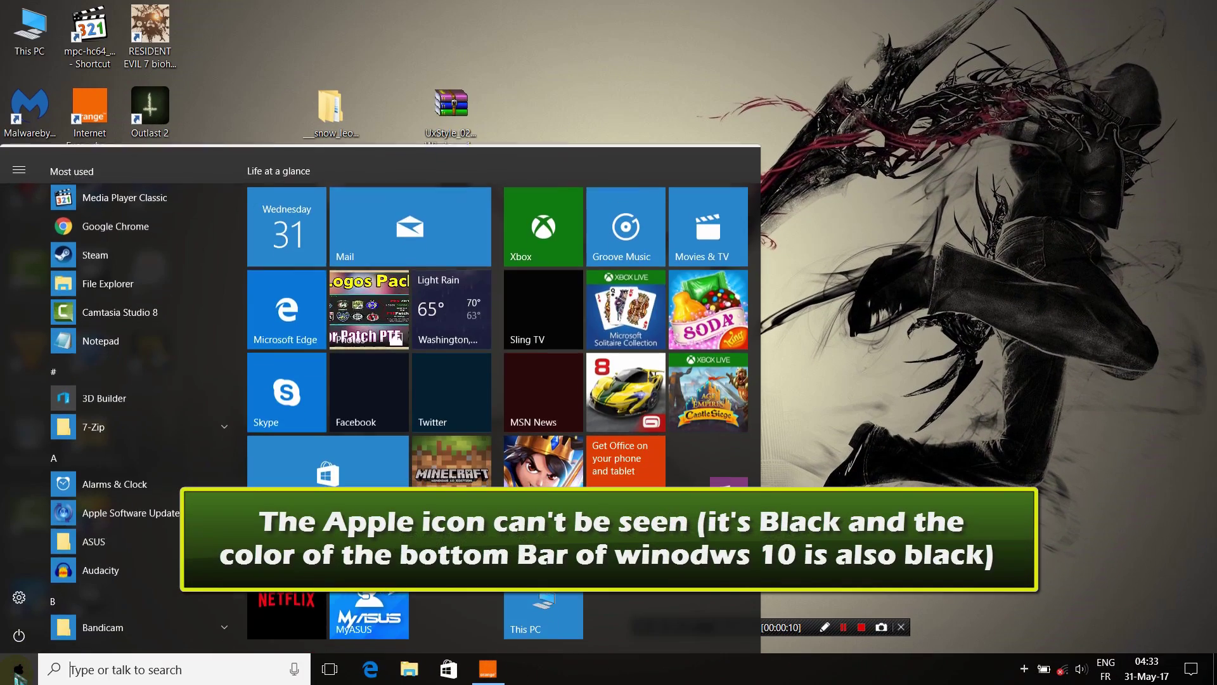
{"action": "left_click", "coordinate": [16, 674]}
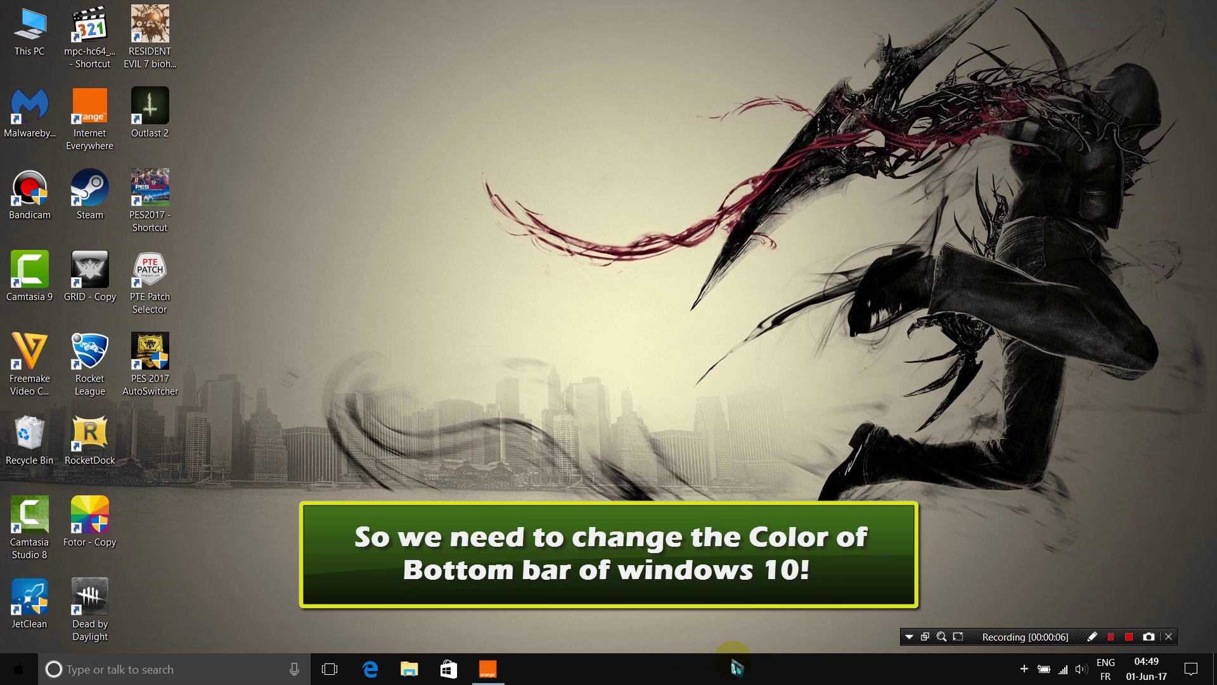
Open the color options from the desktop personalization's theme settings and choose the turquoise accent color
{"action": "right_click", "coordinate": [686, 462]}
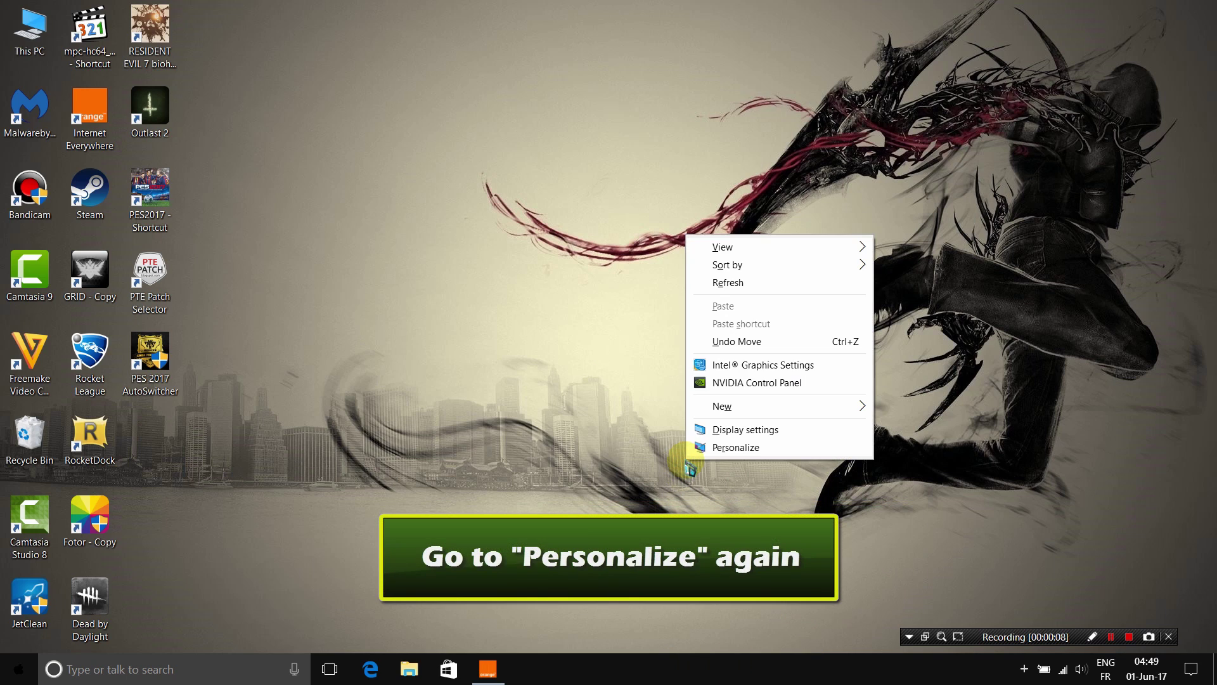
{"action": "left_click", "coordinate": [747, 449]}
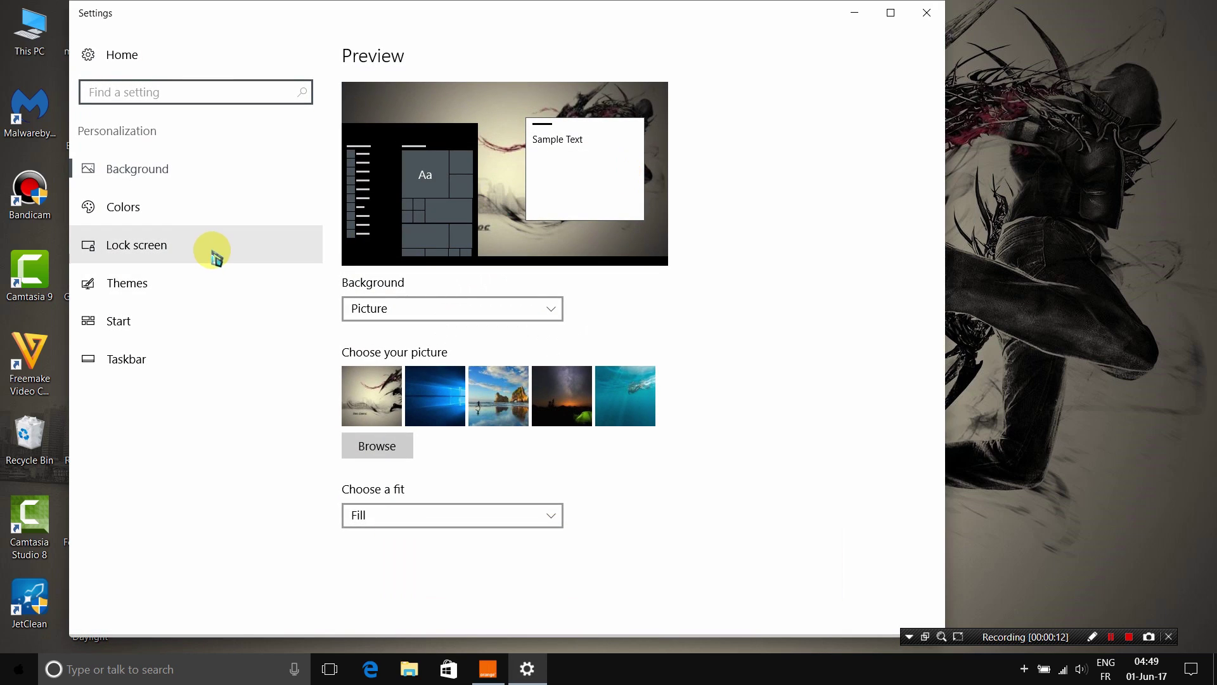
{"action": "left_click", "coordinate": [149, 283]}
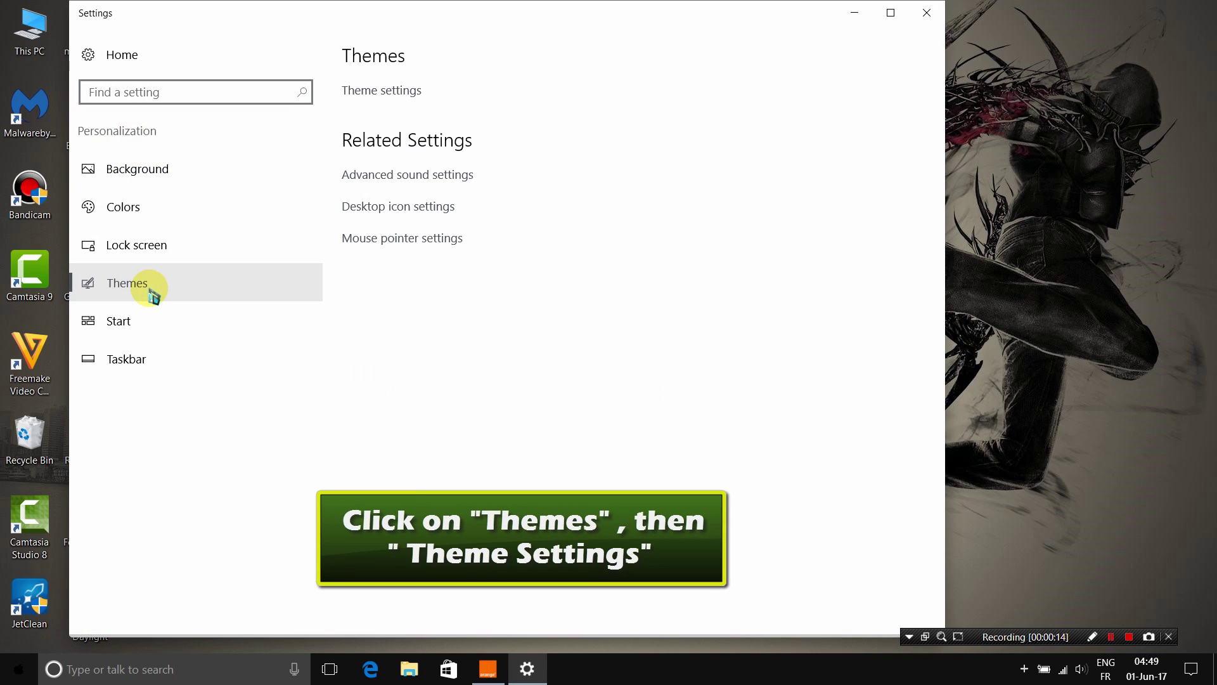
{"action": "left_click", "coordinate": [388, 96]}
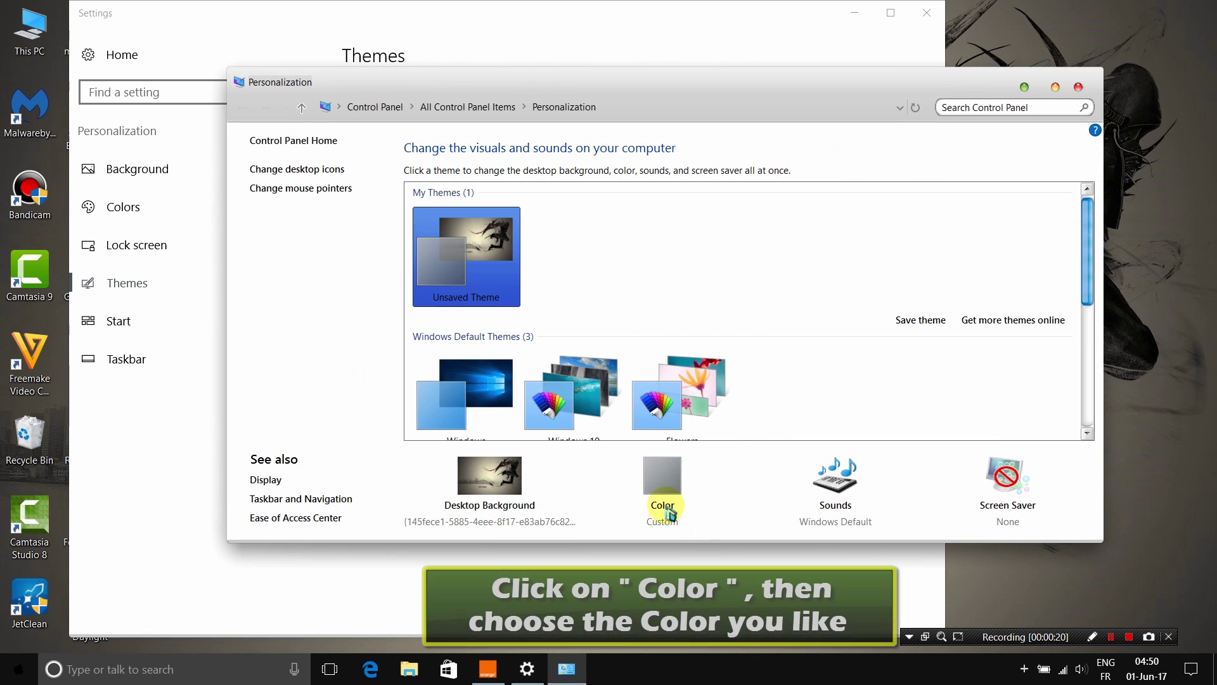
{"action": "left_click", "coordinate": [658, 487]}
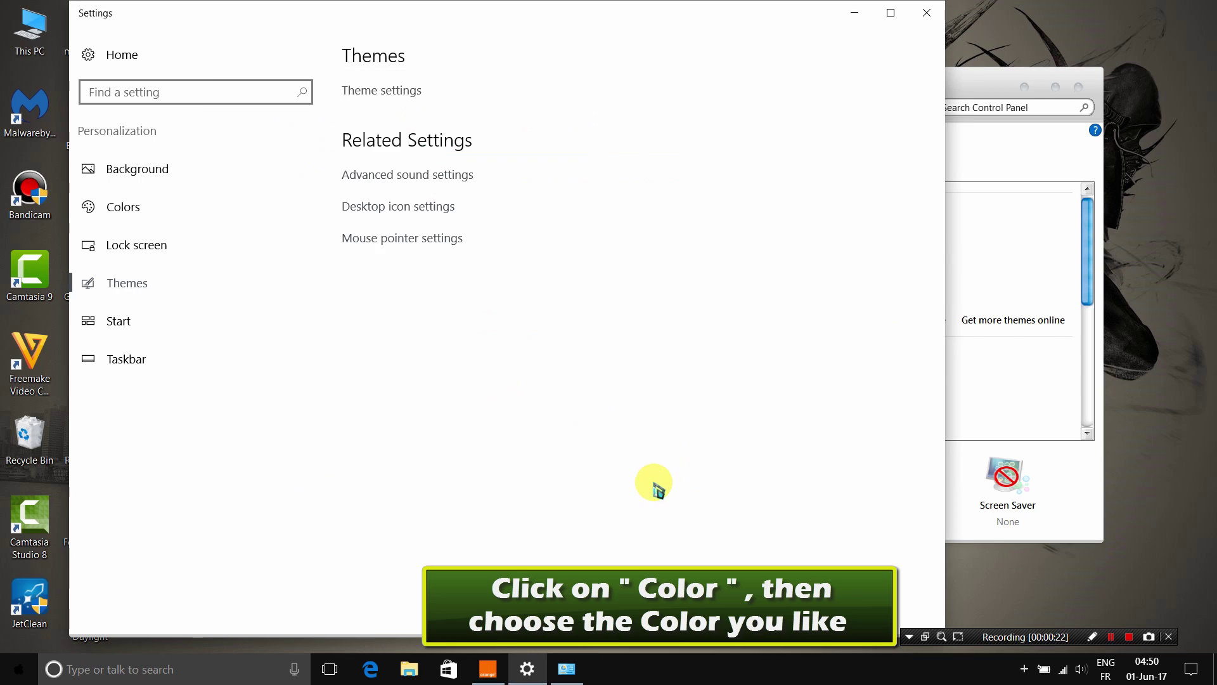
{"action": "left_click", "coordinate": [434, 424]}
{"action": "scroll", "coordinate": [634, 444], "scroll_direction": "down", "scroll_amount": 2}
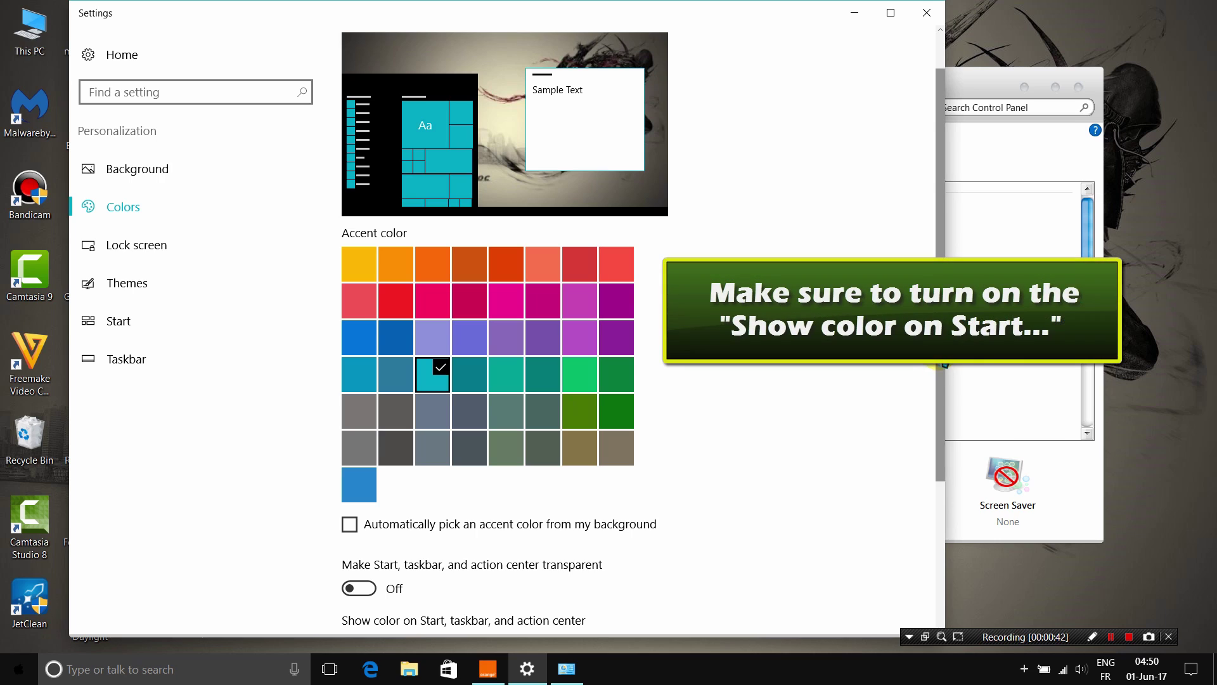
Turn on showing color on Start, taskbar, and action center, and change the accent color to dark teal after trying steel blue and slate gray
{"action": "scroll", "coordinate": [926, 464], "scroll_direction": "down", "scroll_amount": 4}
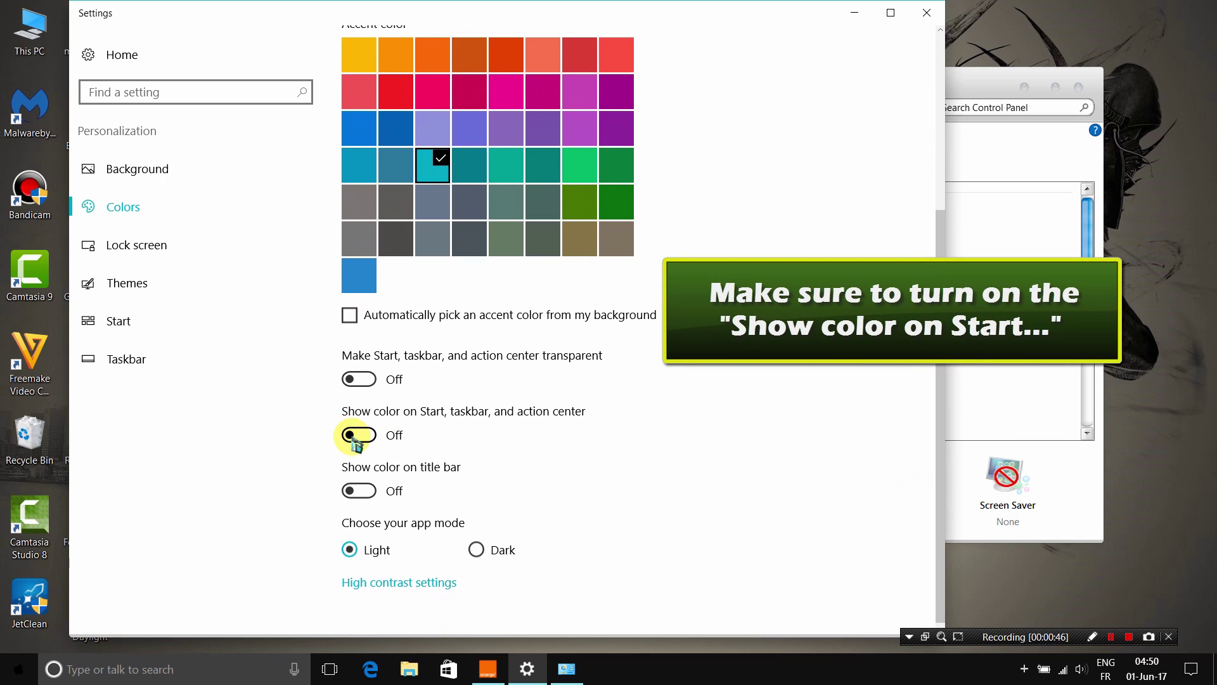
{"action": "left_click", "coordinate": [355, 436]}
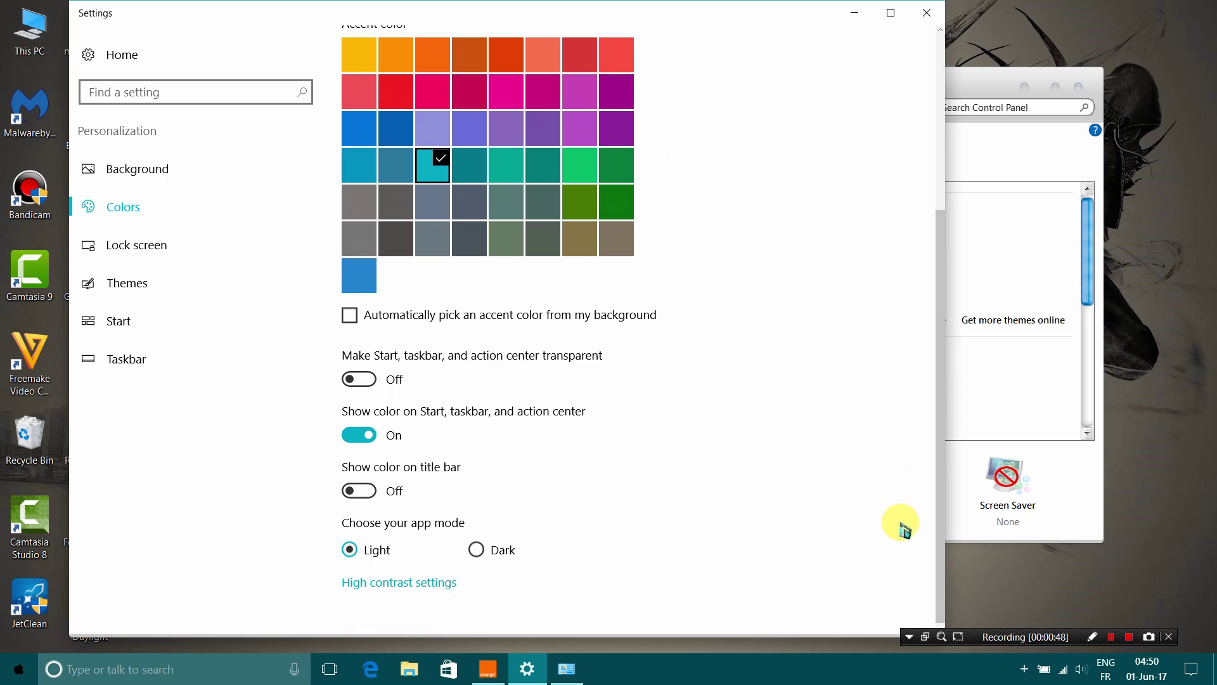
{"action": "scroll", "coordinate": [938, 524], "scroll_direction": "up", "scroll_amount": 5}
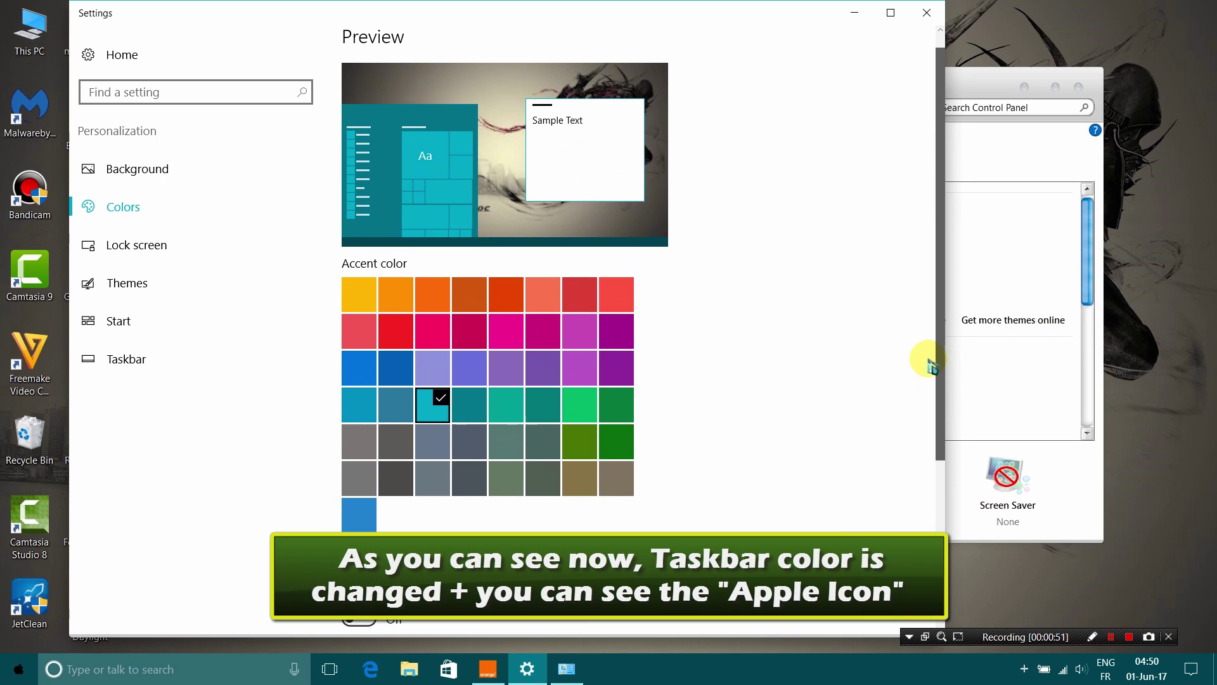
{"action": "left_click", "coordinate": [400, 417]}
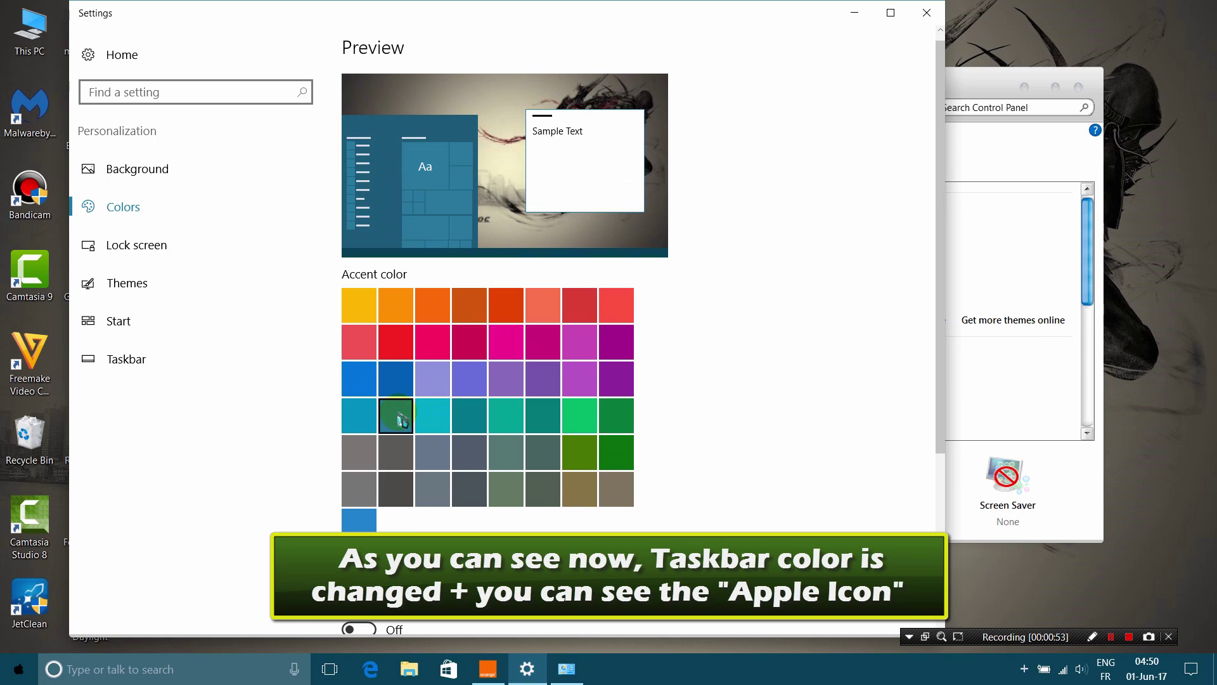
{"action": "left_click", "coordinate": [461, 457]}
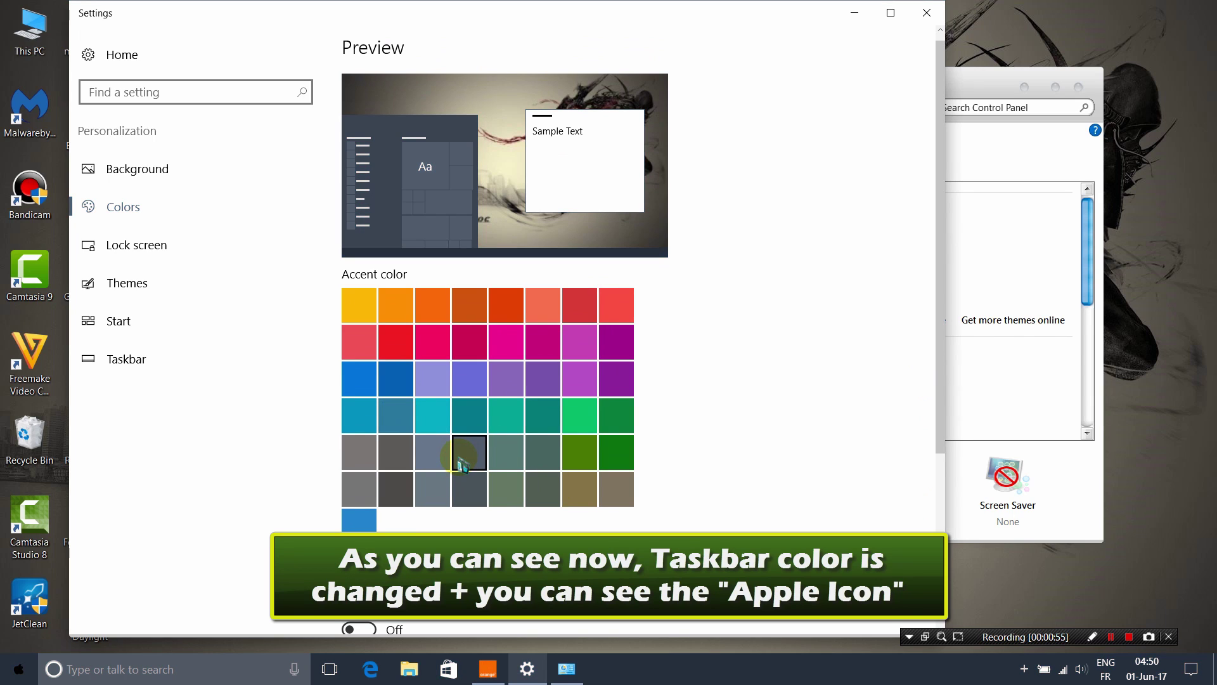
{"action": "left_click", "coordinate": [543, 392]}
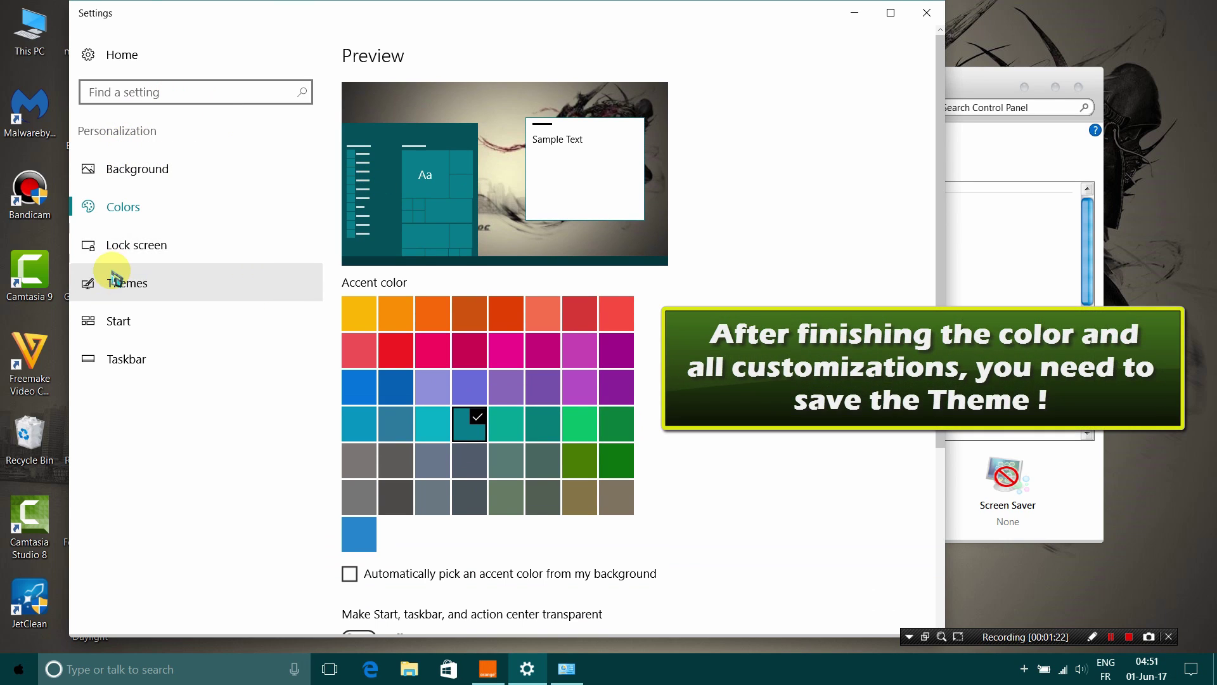
Save the customized unsaved theme under the name Mac theme Leopard from the theme settings
{"action": "left_click", "coordinate": [114, 283]}
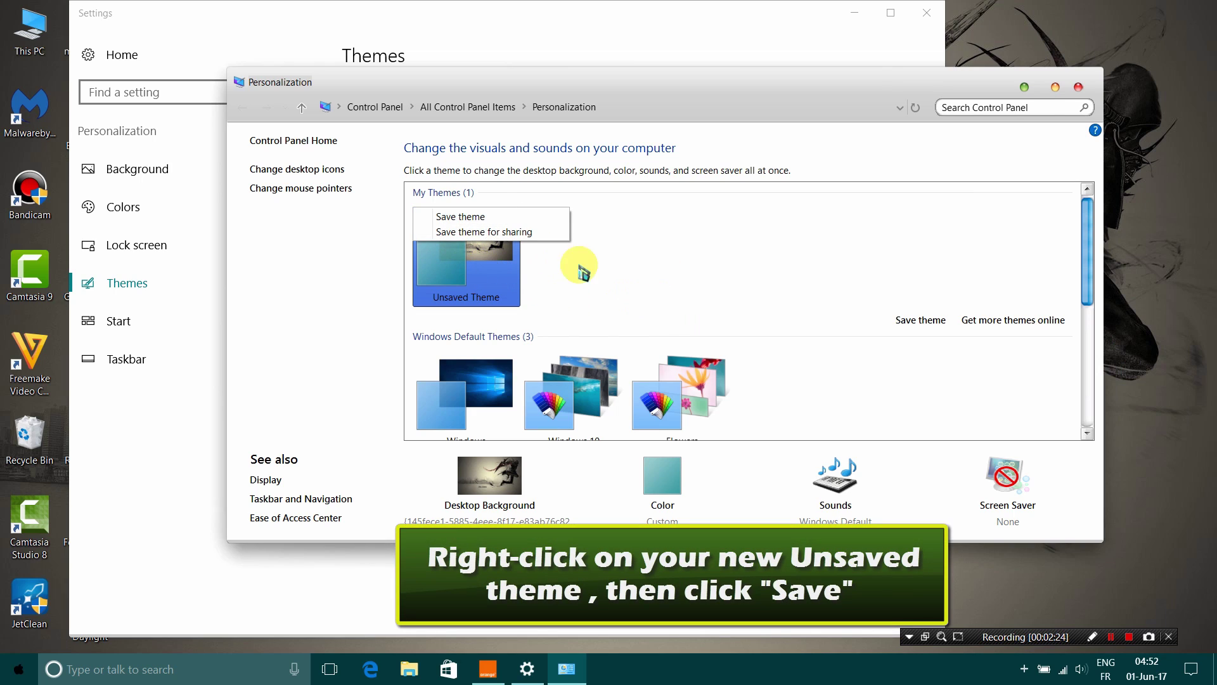
{"action": "left_click", "coordinate": [920, 320]}
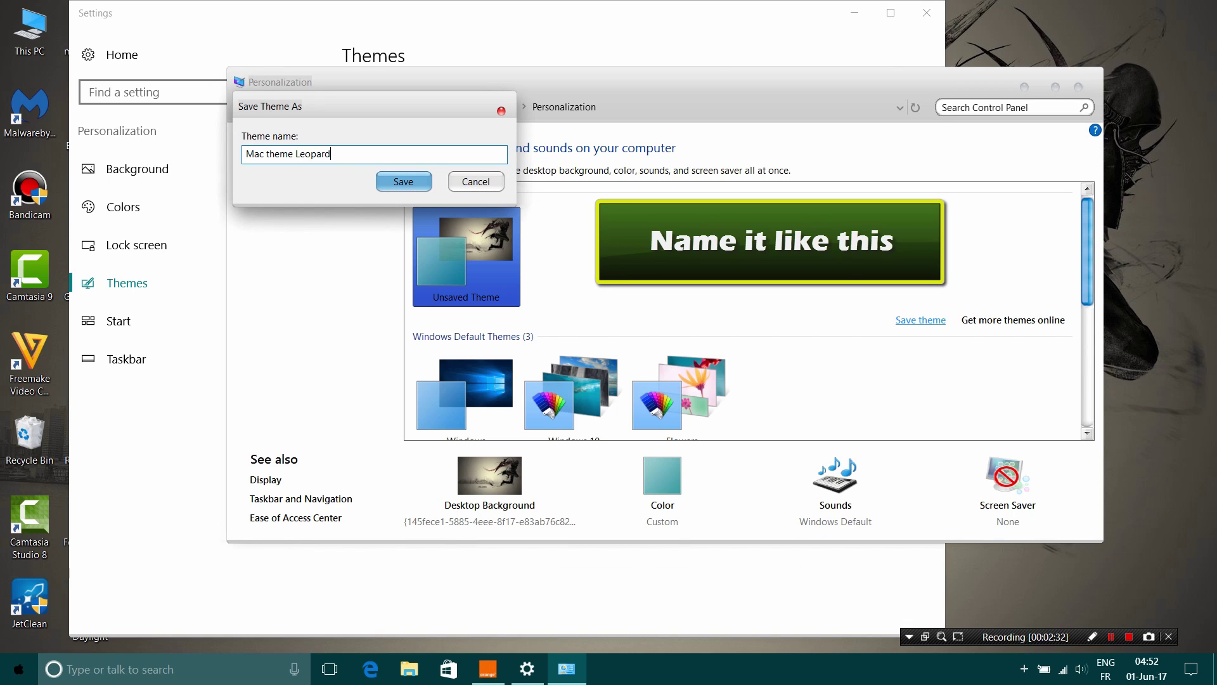
{"action": "left_click", "coordinate": [390, 184]}
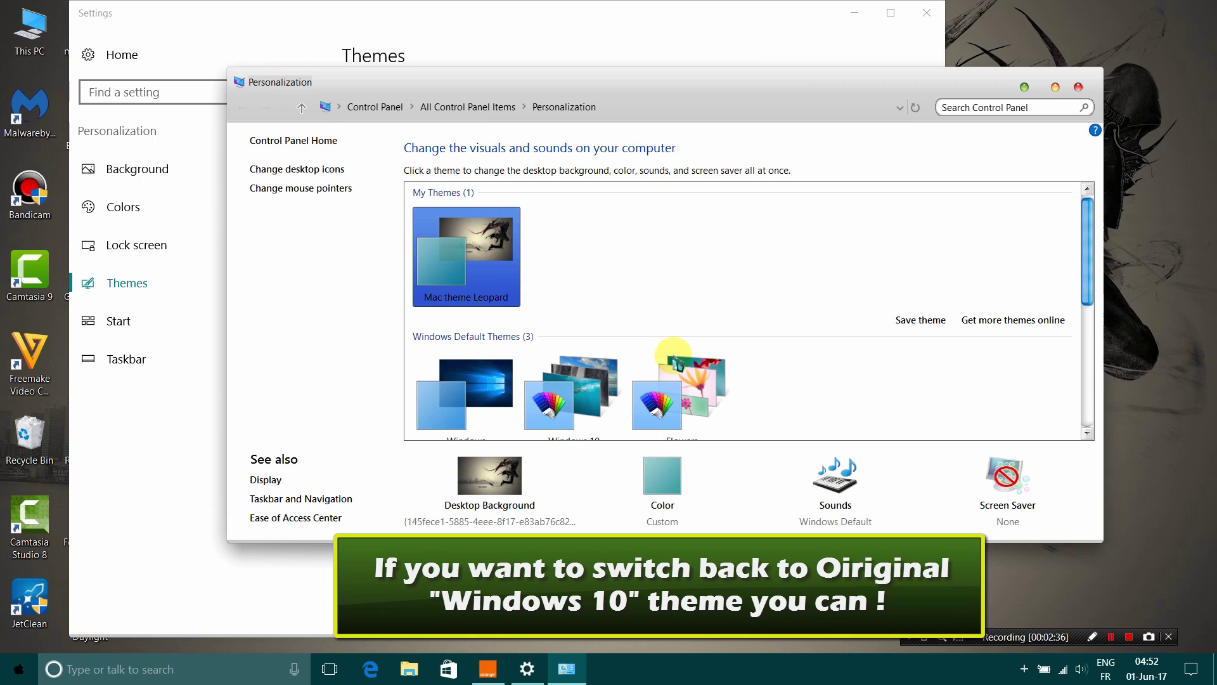
Switch to the default Windows 10 theme, back to Mac theme Leopard, and to Windows 10 again
{"action": "left_click", "coordinate": [546, 384]}
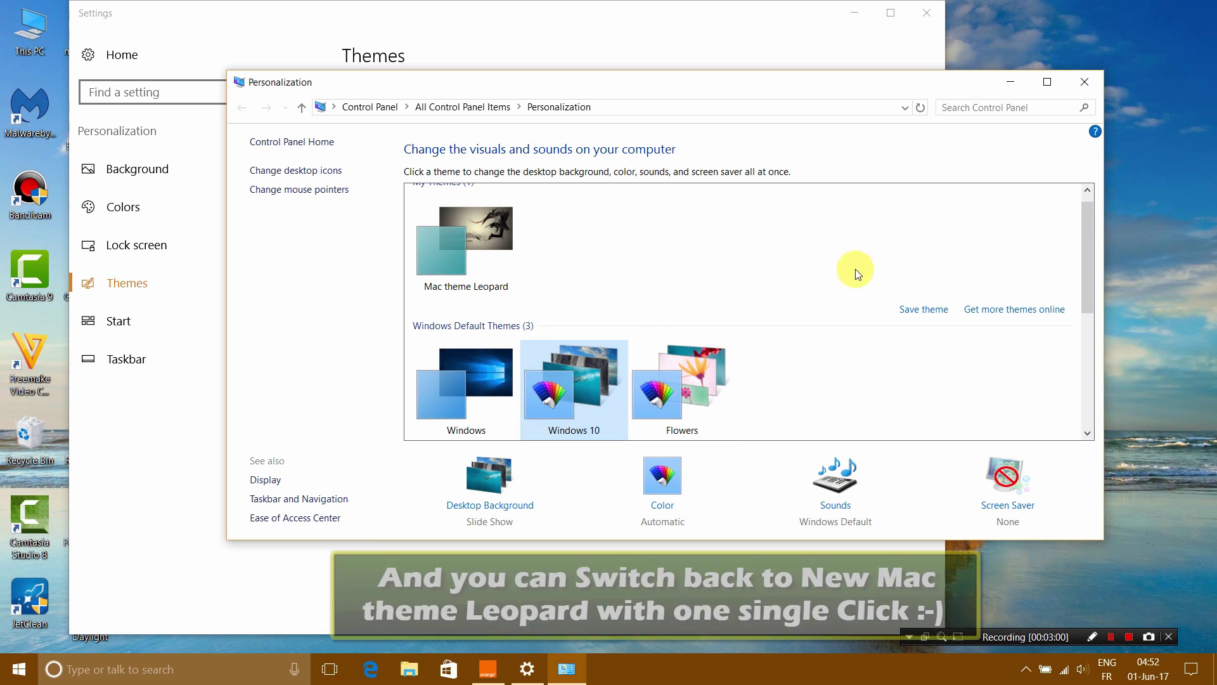
{"action": "left_click", "coordinate": [467, 253]}
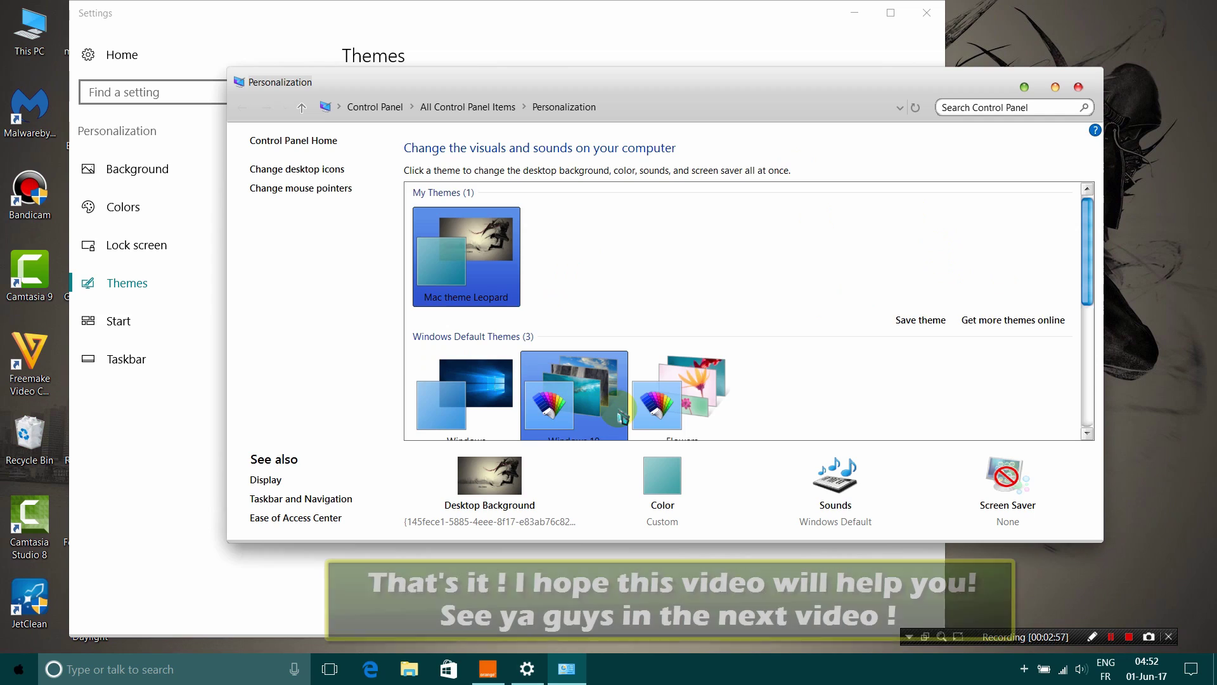
{"action": "left_click", "coordinate": [622, 416]}
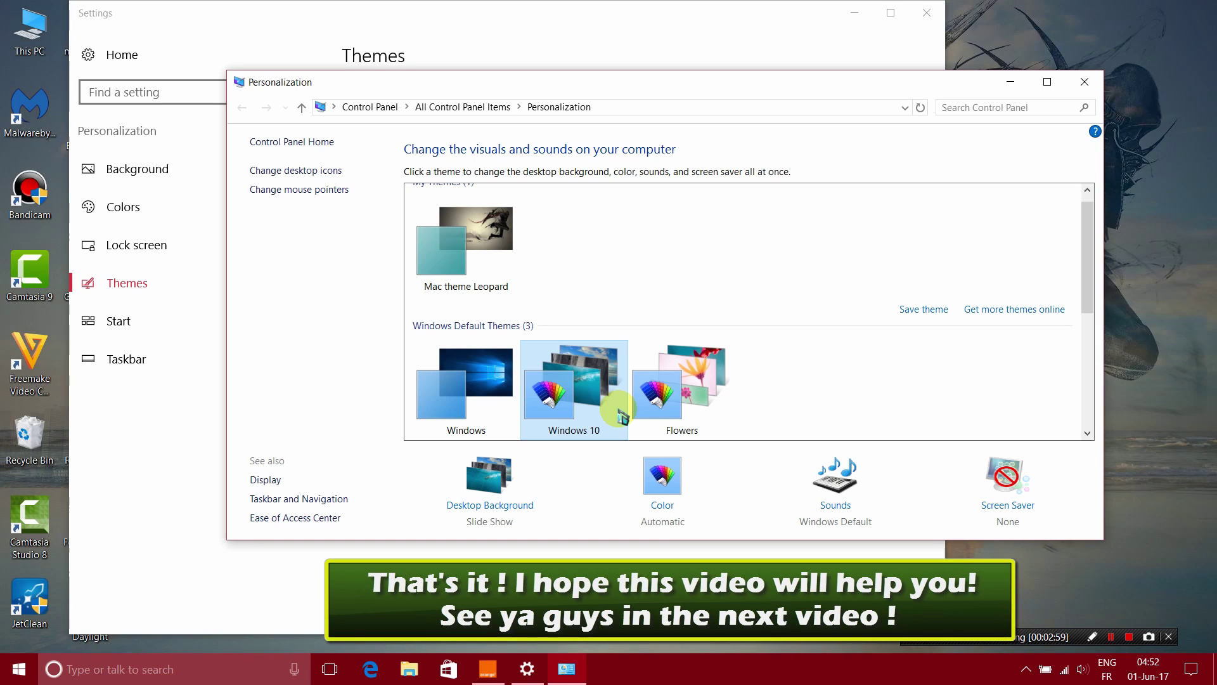